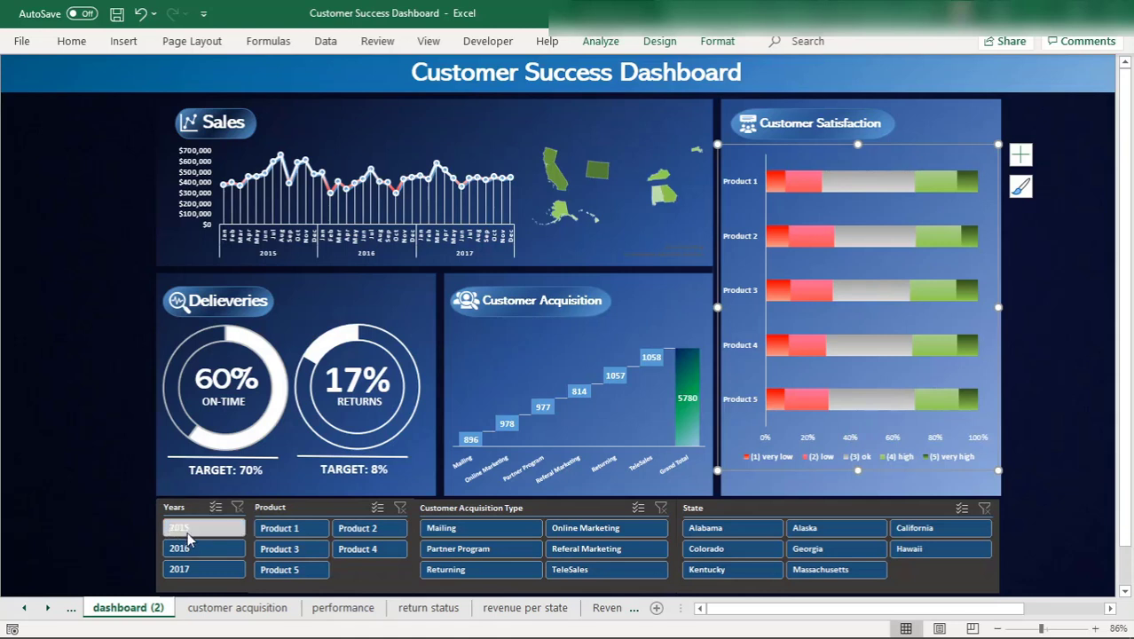
# Switch to the "Customer Success Dashboard - English Version" workbook and hide its formula bar.
pyautogui.click(216, 507)
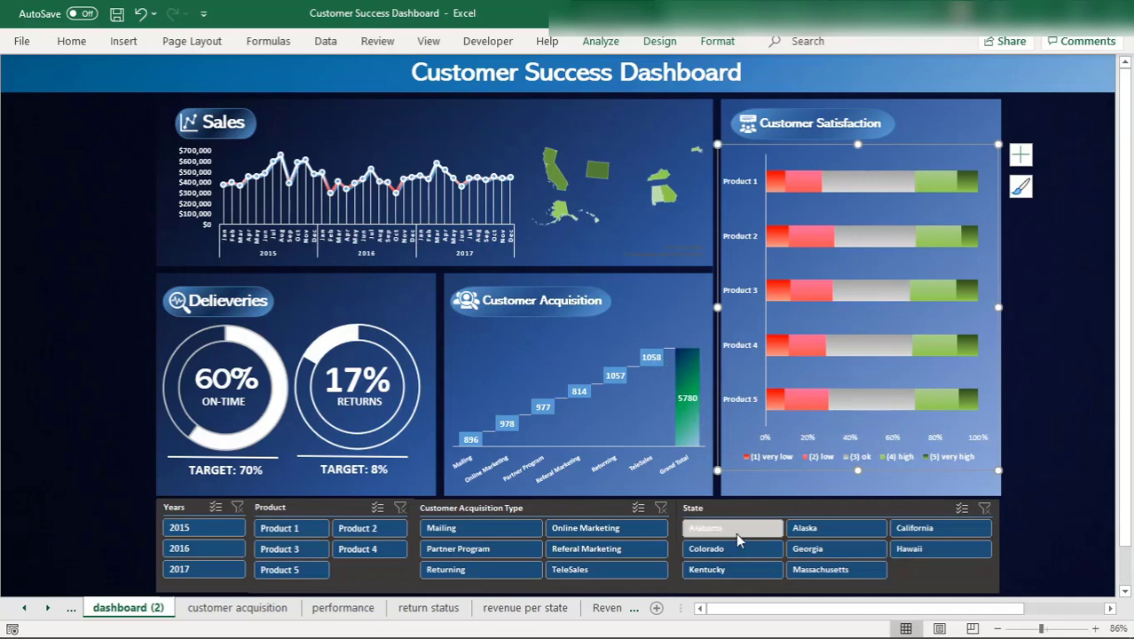
pyautogui.moveTo(739, 631)
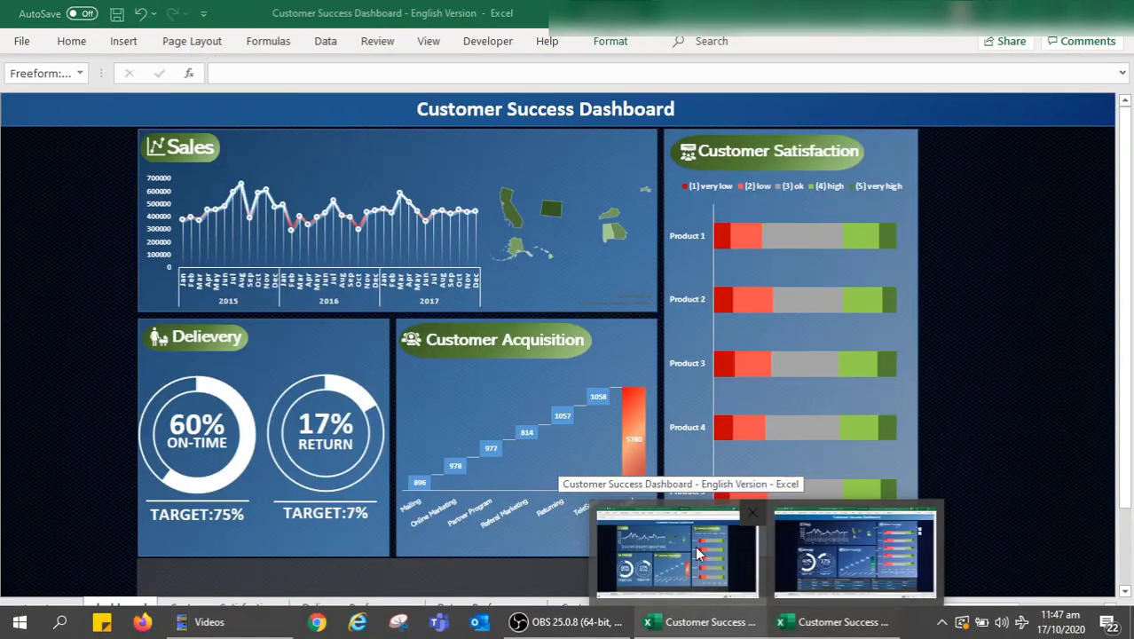
pyautogui.click(699, 546)
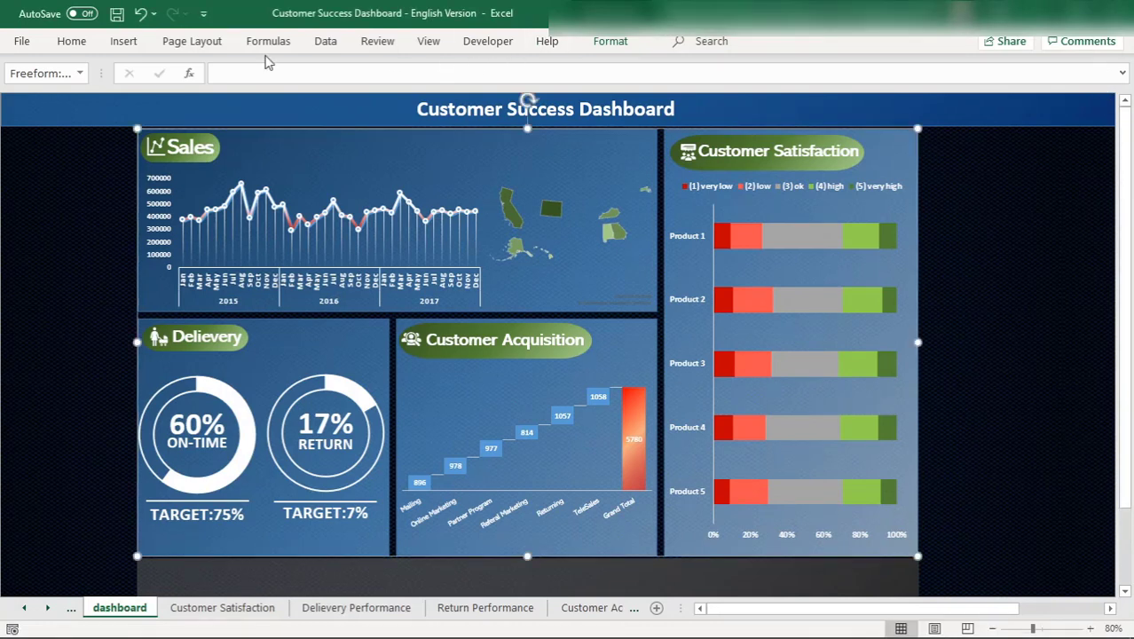
pyautogui.click(429, 42)
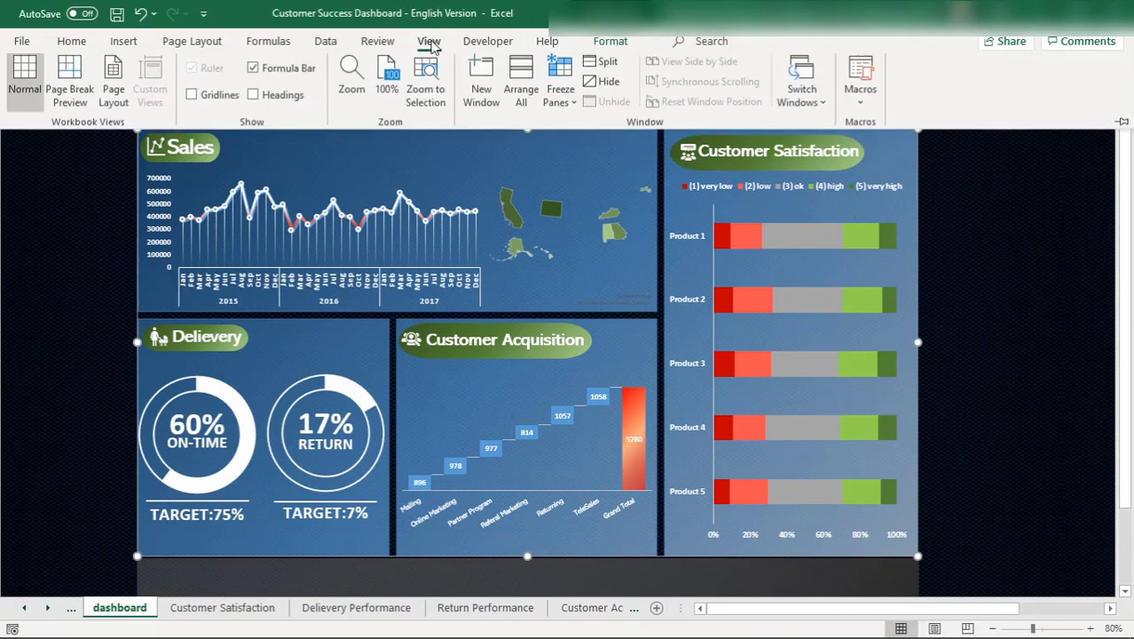
pyautogui.click(266, 75)
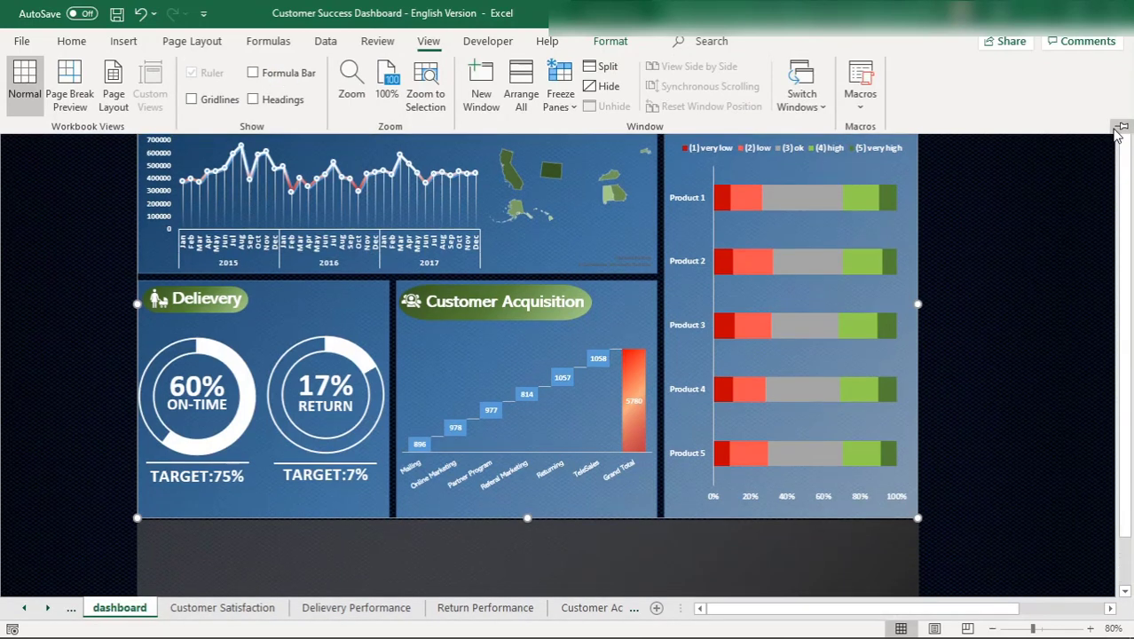
pyautogui.click(1081, 184)
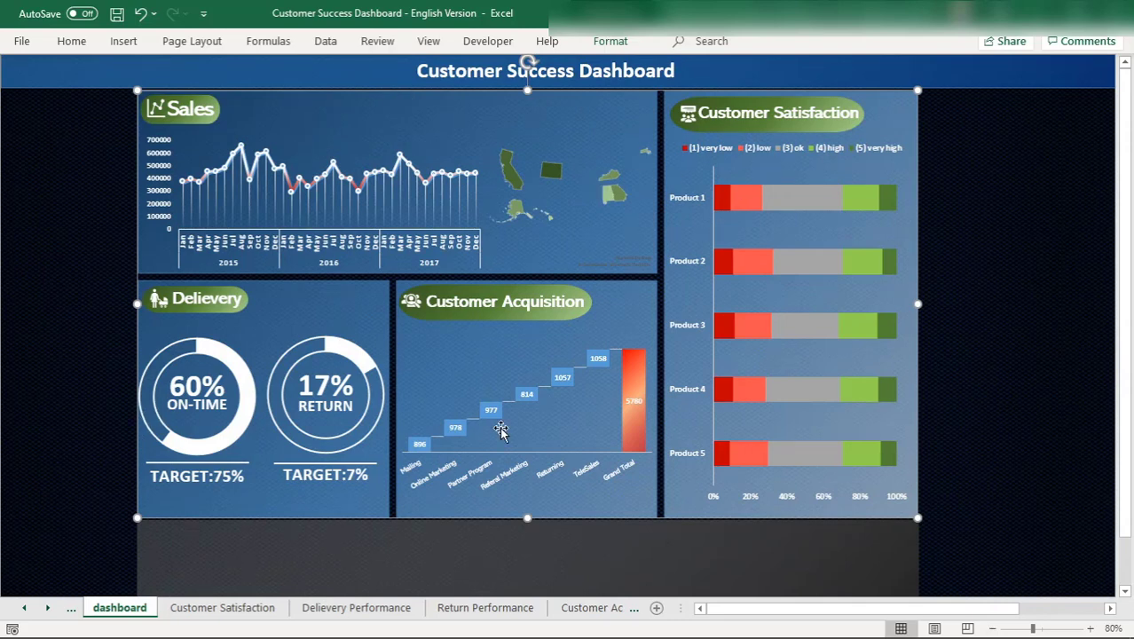
# Insert slicers for Years, Product, Customer Acquisition Type and State from the Sales line chart.
pyautogui.click(389, 193)
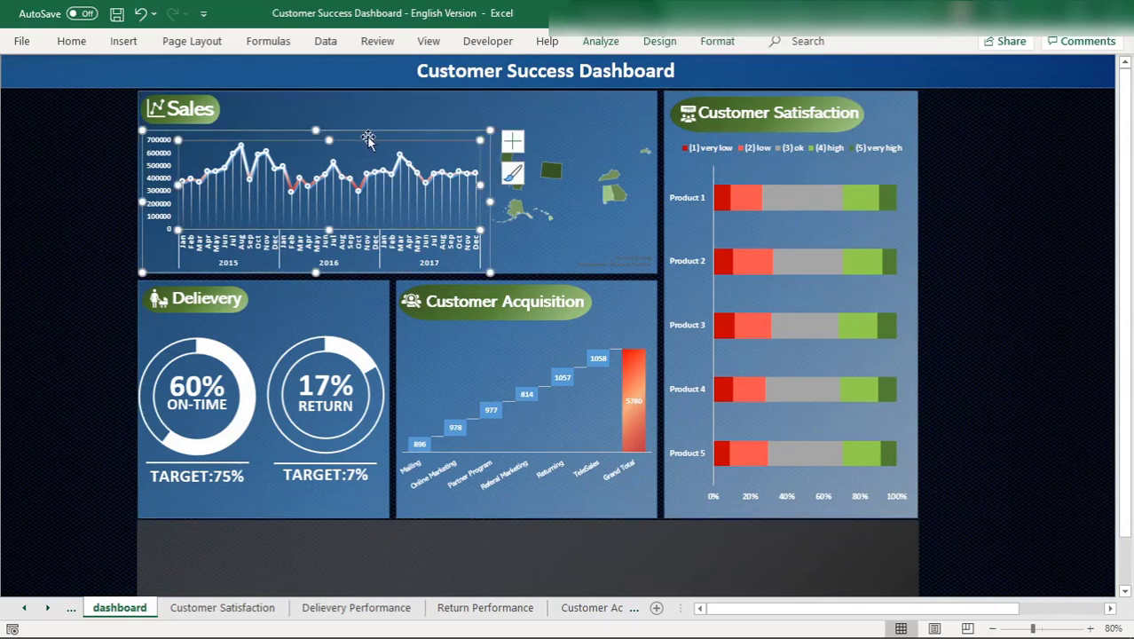
pyautogui.click(123, 41)
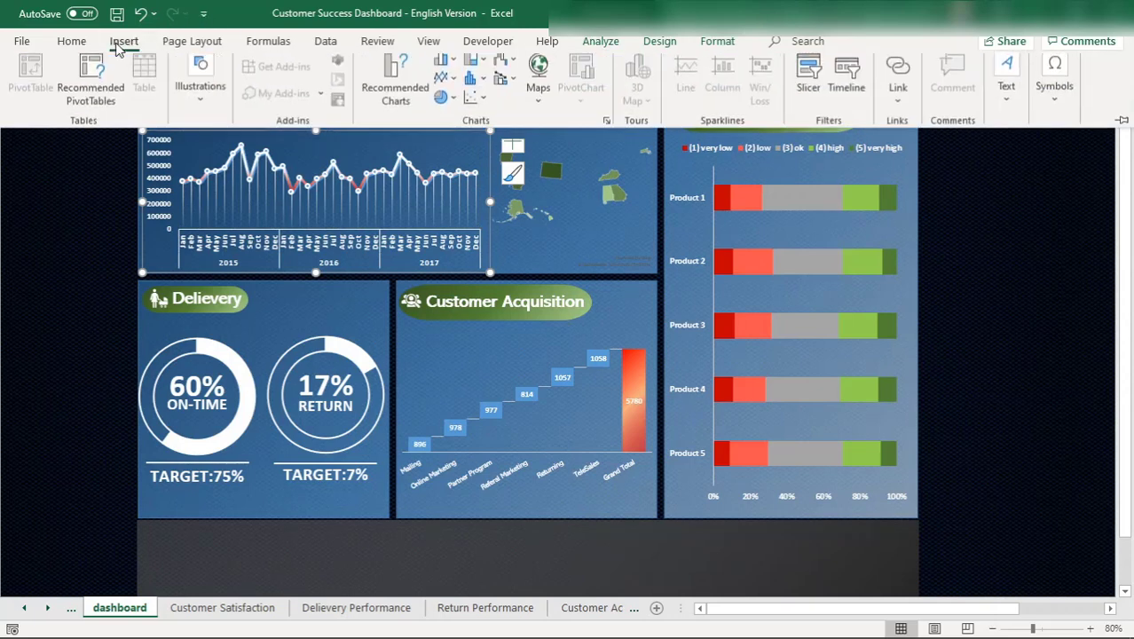
pyautogui.click(807, 89)
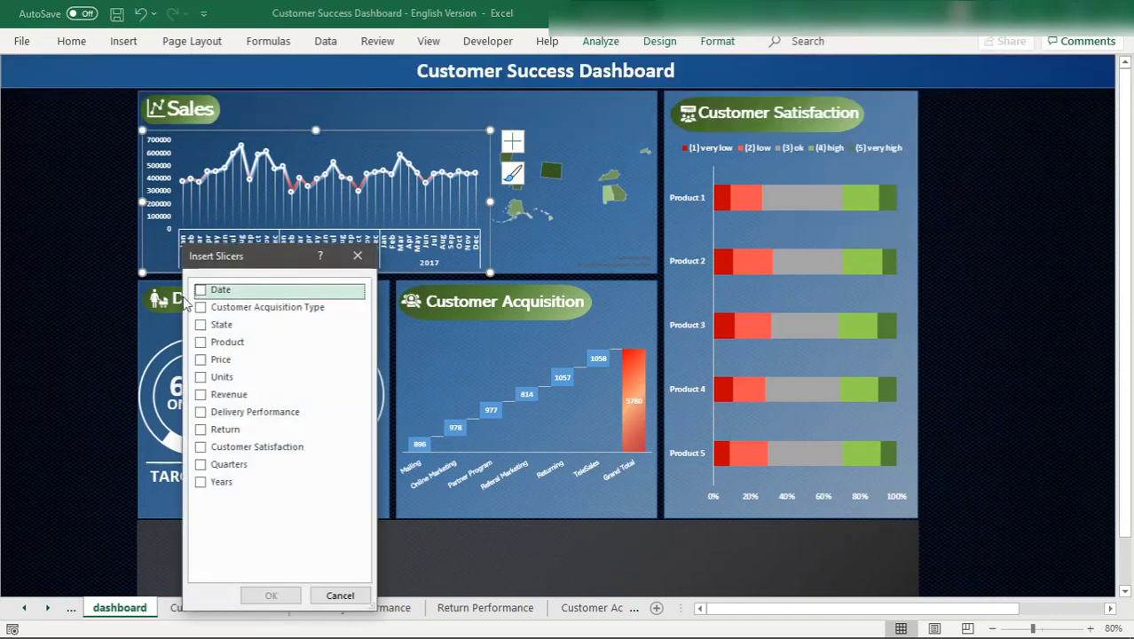
pyautogui.click(200, 482)
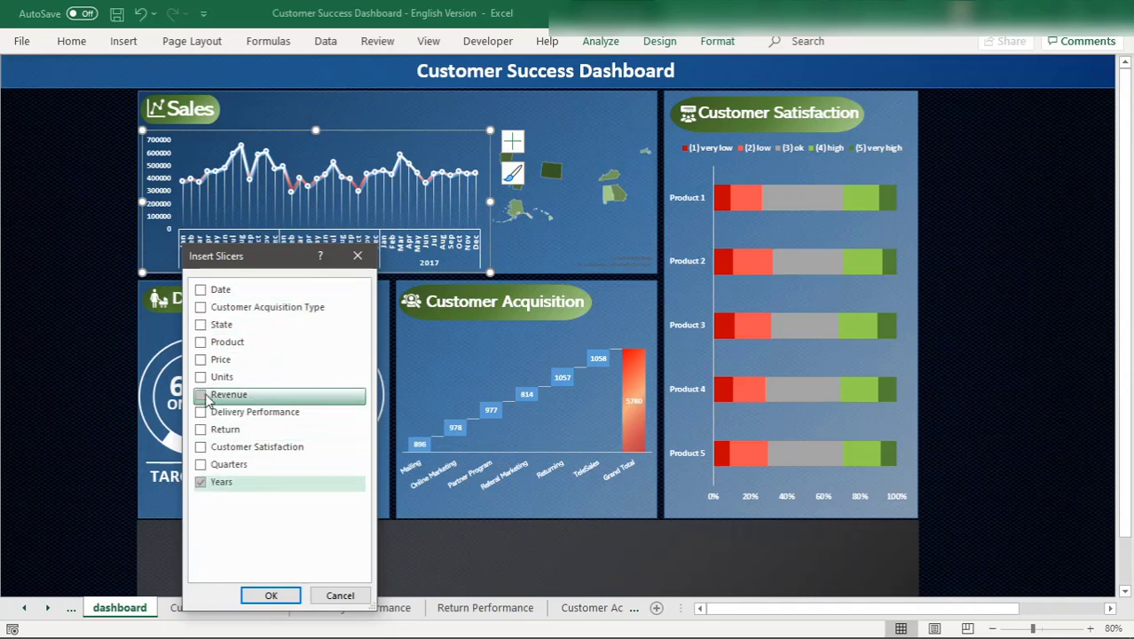
pyautogui.click(204, 344)
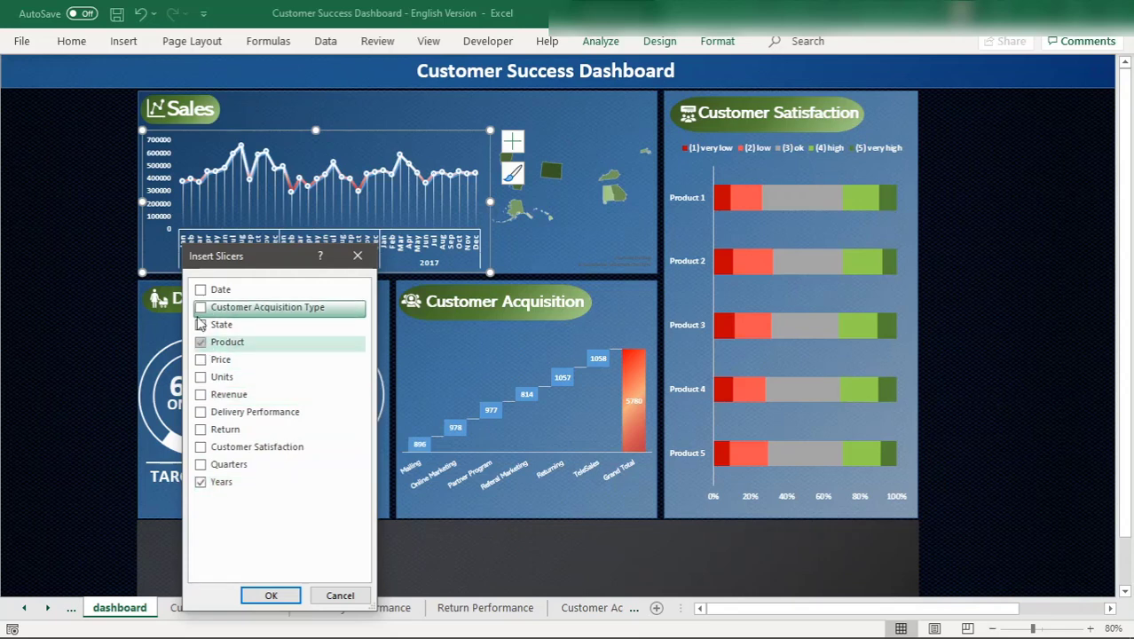
pyautogui.click(199, 311)
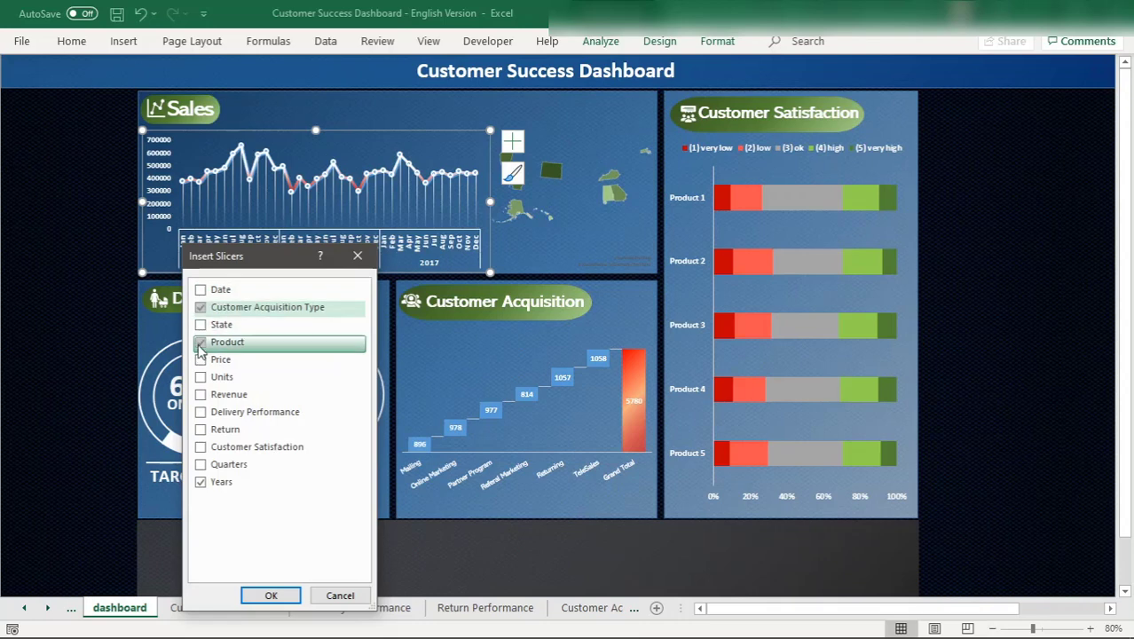
pyautogui.click(202, 328)
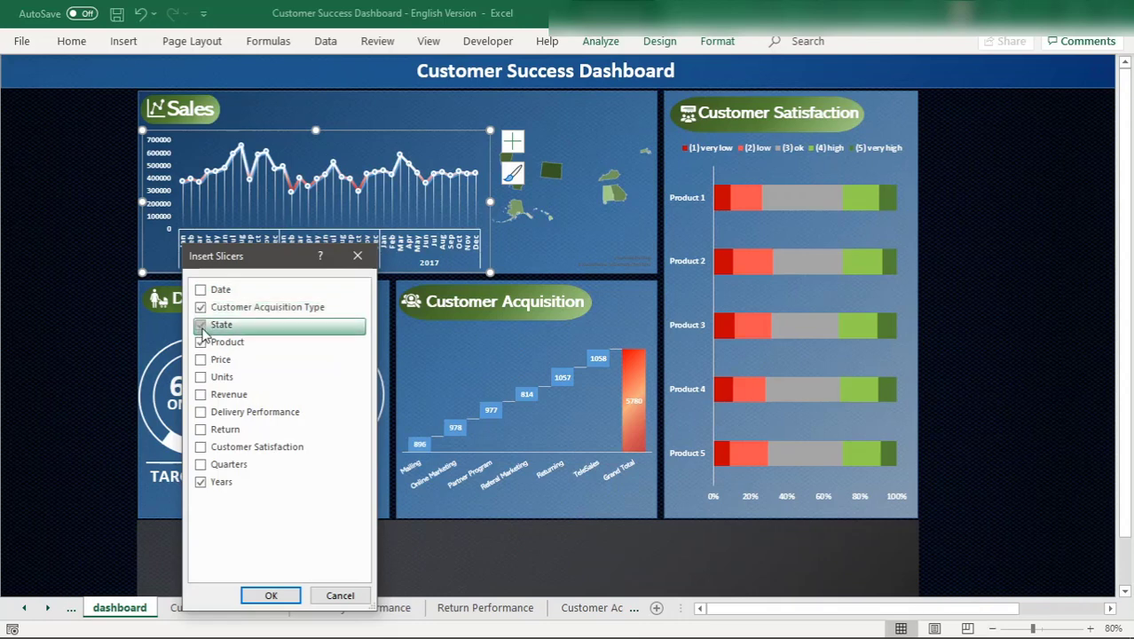
pyautogui.click(271, 595)
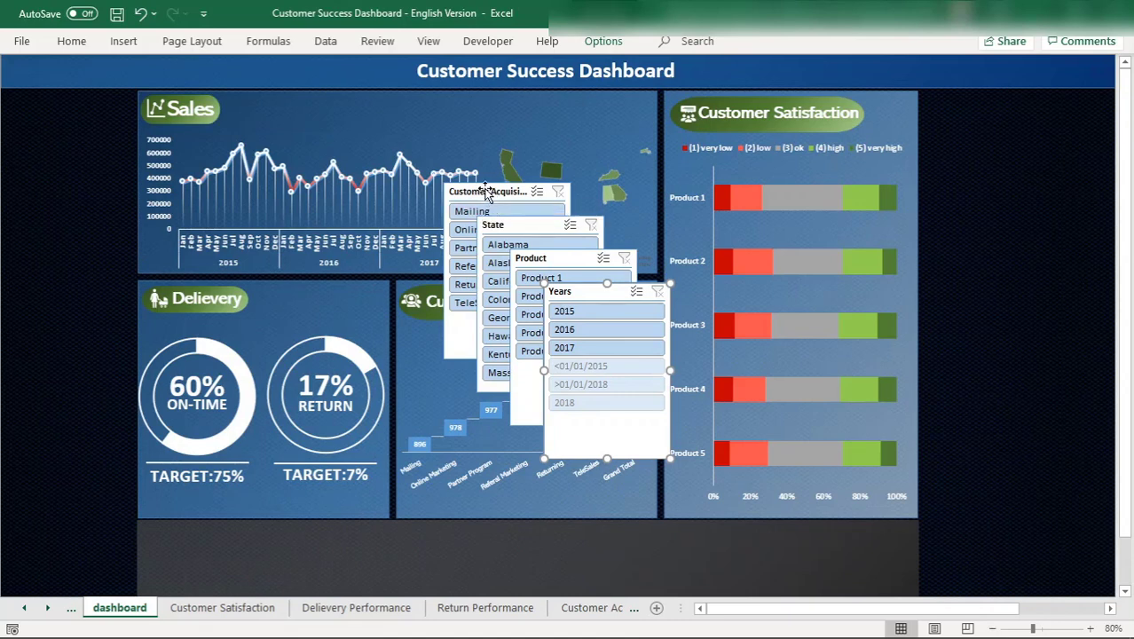
# Set all four slicers together to hide items with no data.
pyautogui.click(486, 192)
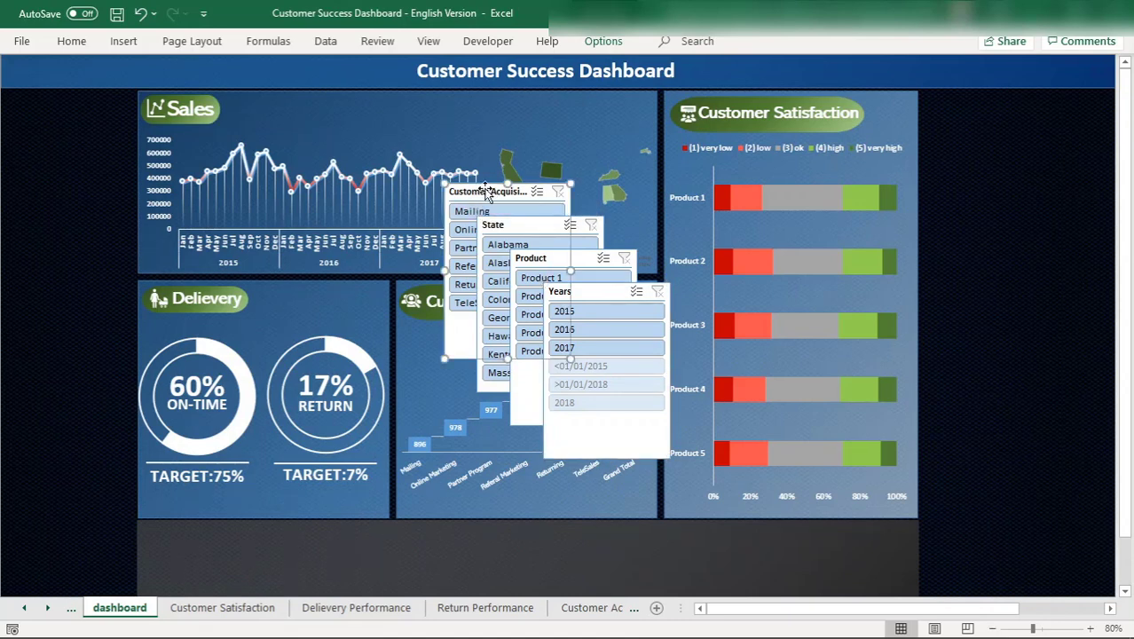
pyautogui.keyDown('ctrl'); pyautogui.click(520, 224); pyautogui.keyUp('ctrl')
pyautogui.keyDown('ctrl'); pyautogui.click(544, 262); pyautogui.keyUp('ctrl')
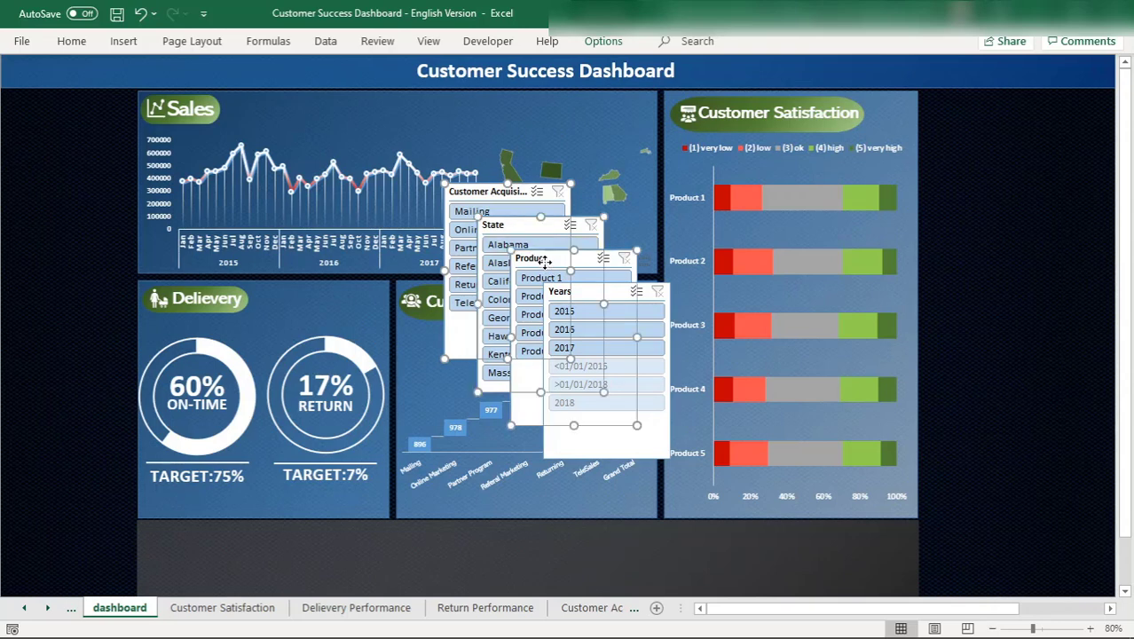
pyautogui.keyDown('ctrl'); pyautogui.click(589, 300); pyautogui.keyUp('ctrl')
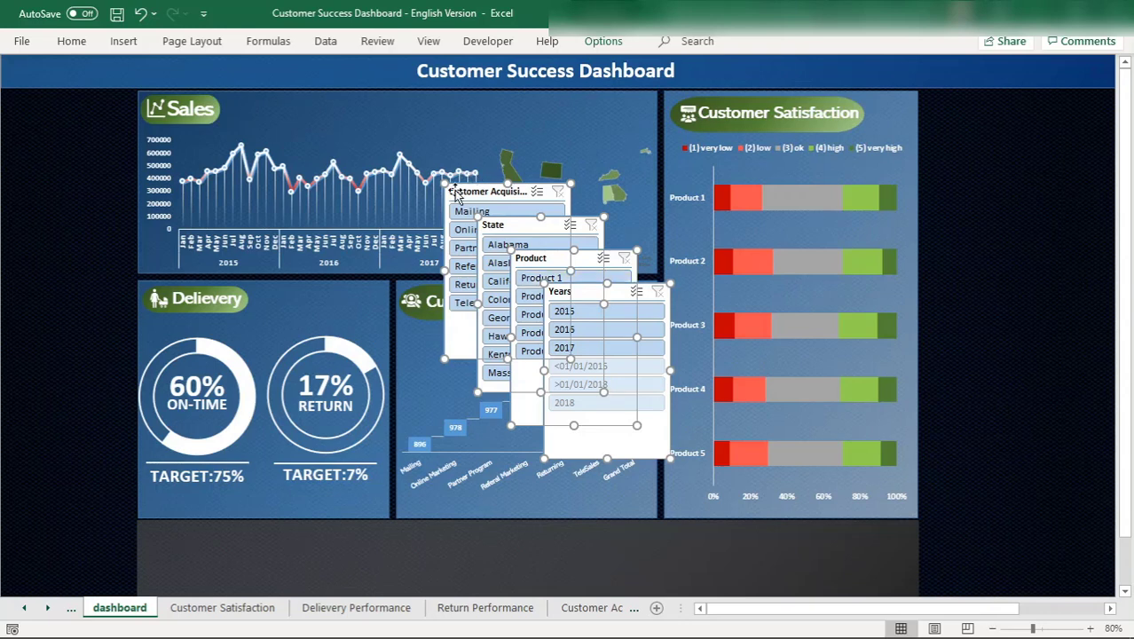
pyautogui.rightClick(495, 195)
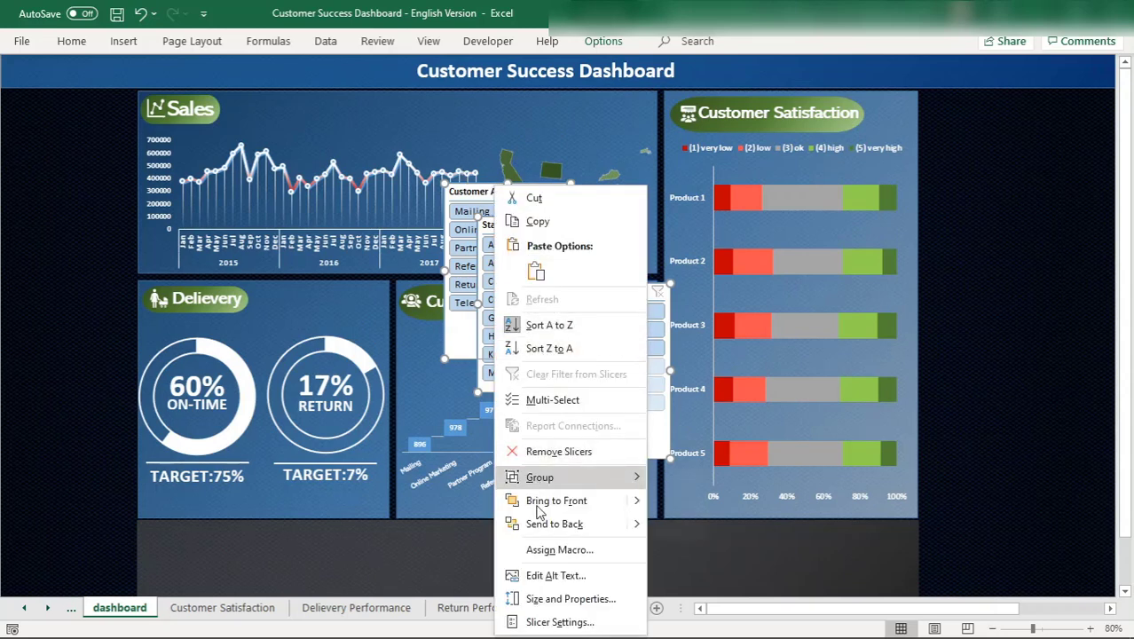
pyautogui.click(544, 622)
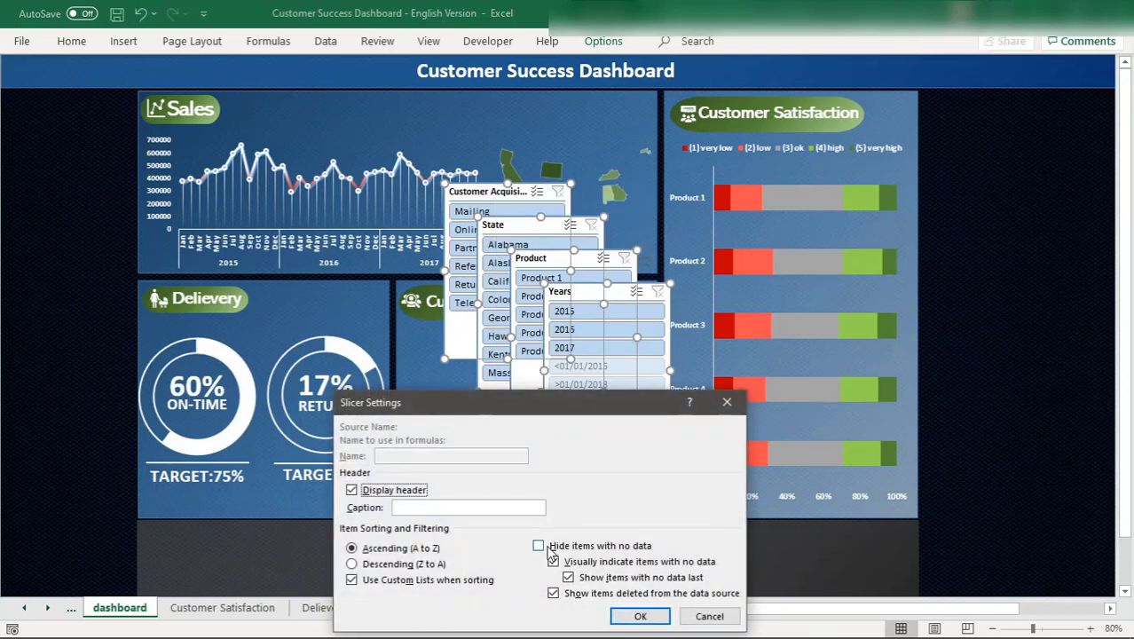
pyautogui.click(539, 547)
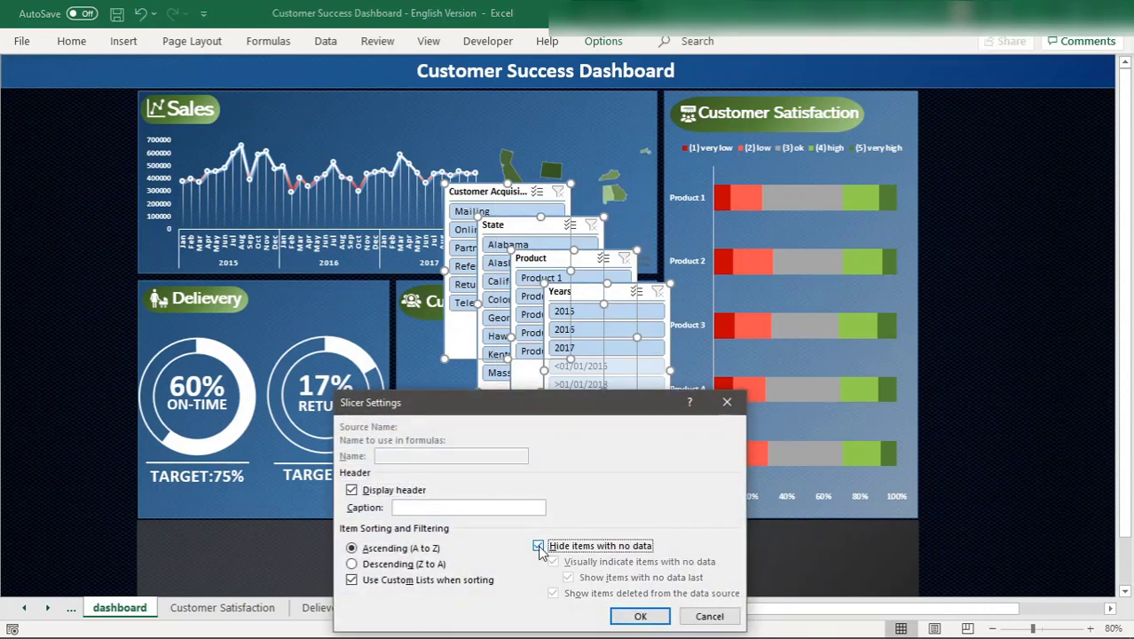
pyautogui.click(637, 618)
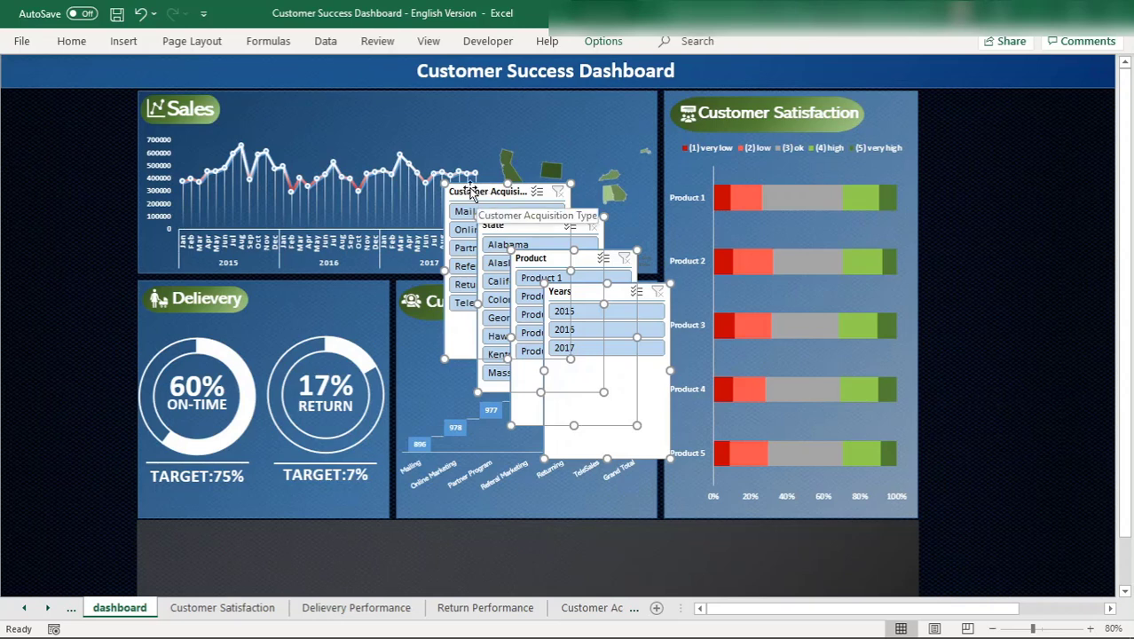
# Move the four slicers together over the Delivery section, near the empty grey strip beneath the charts, and deselect them.
pyautogui.moveTo(464, 187); pyautogui.dragTo(228, 316)
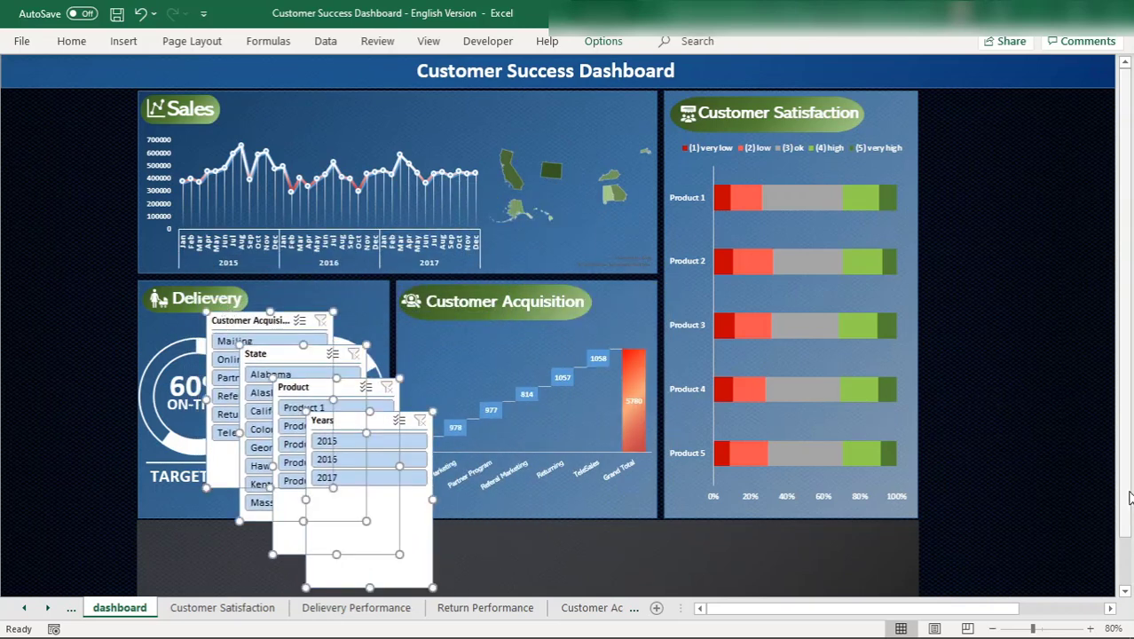
pyautogui.rightClick(1128, 534)
pyautogui.moveTo(1128, 534); pyautogui.dragTo(1128, 547)
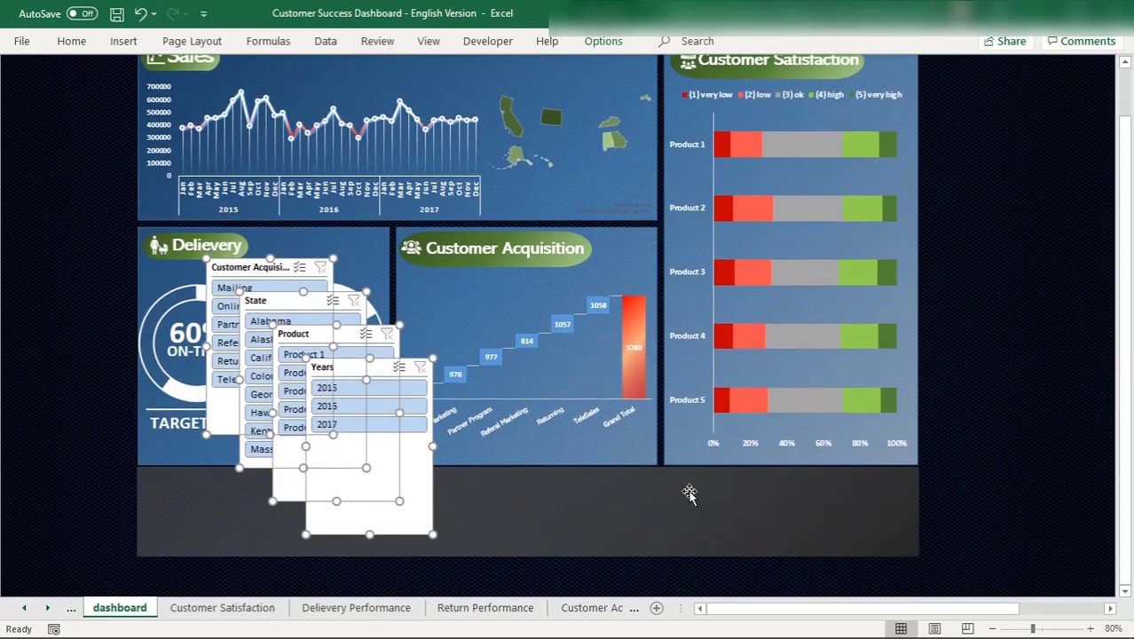
pyautogui.click(693, 534)
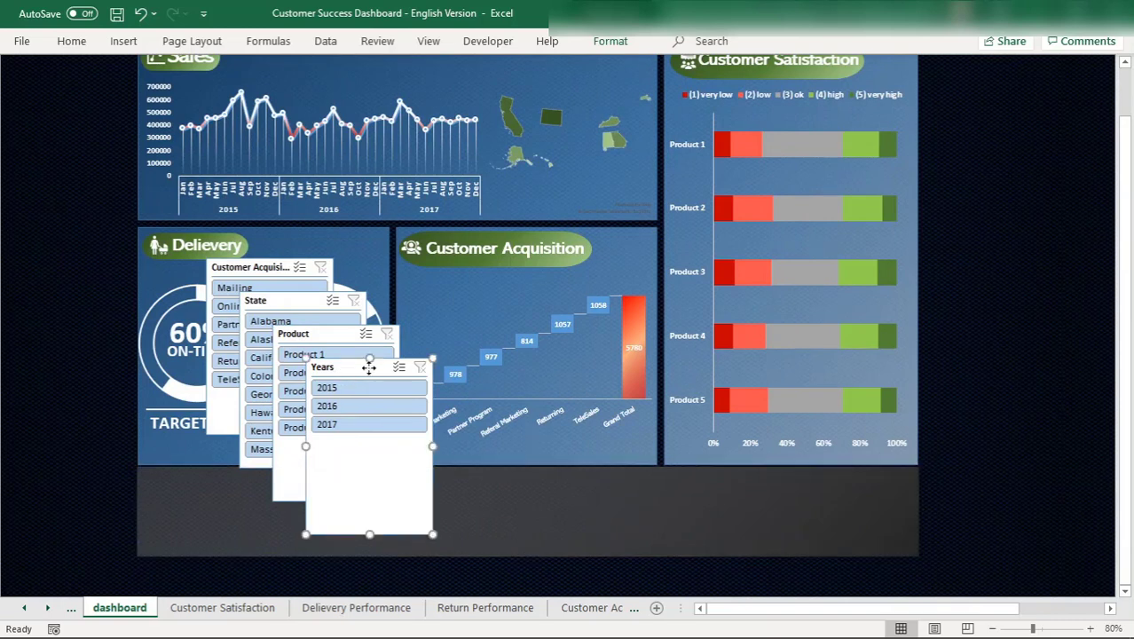
# Arrange the slicers in a row on the grey strip beneath the charts in the order Years, Product, Customer Acquisition Type, State.
pyautogui.moveTo(372, 366); pyautogui.dragTo(479, 397)
pyautogui.moveTo(340, 417); pyautogui.dragTo(180, 478)
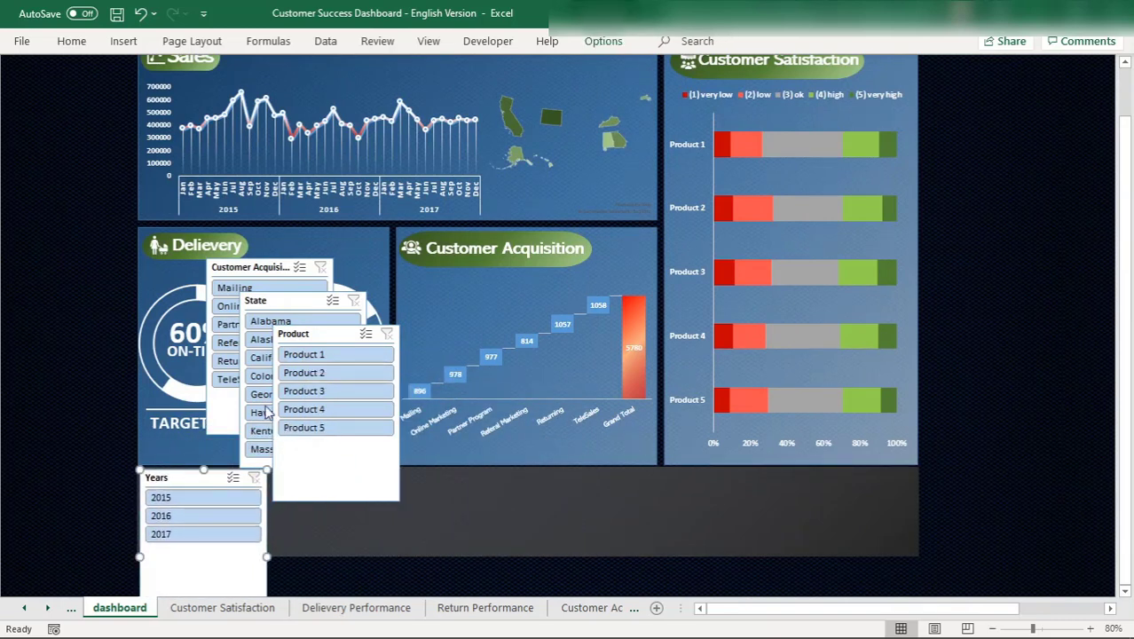
pyautogui.moveTo(321, 335); pyautogui.dragTo(323, 479)
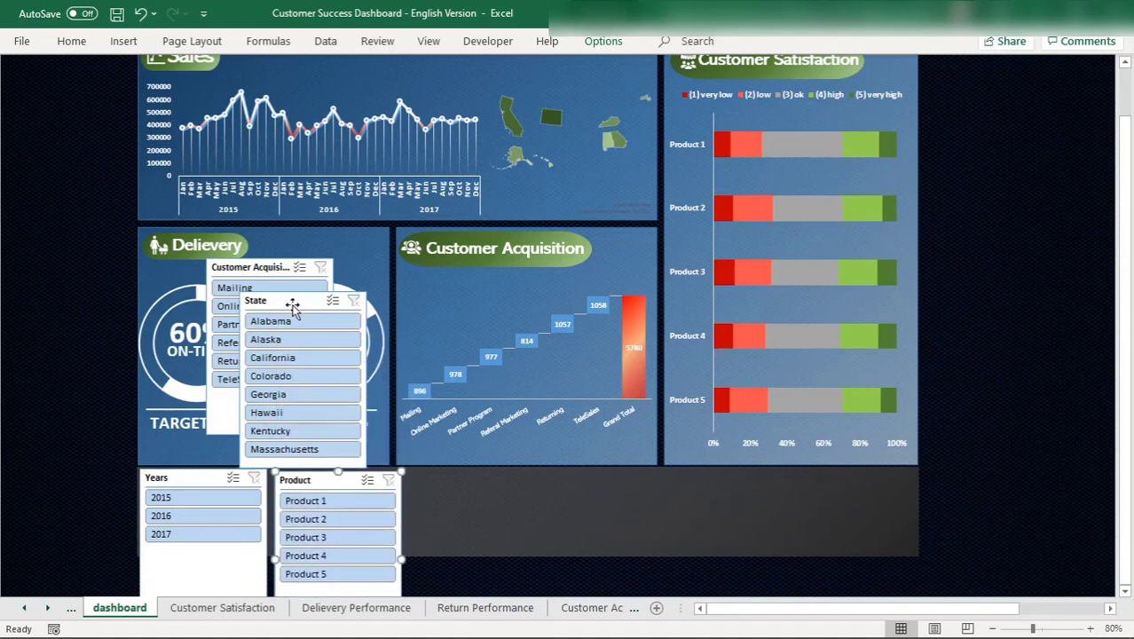
pyautogui.moveTo(268, 265); pyautogui.dragTo(562, 476)
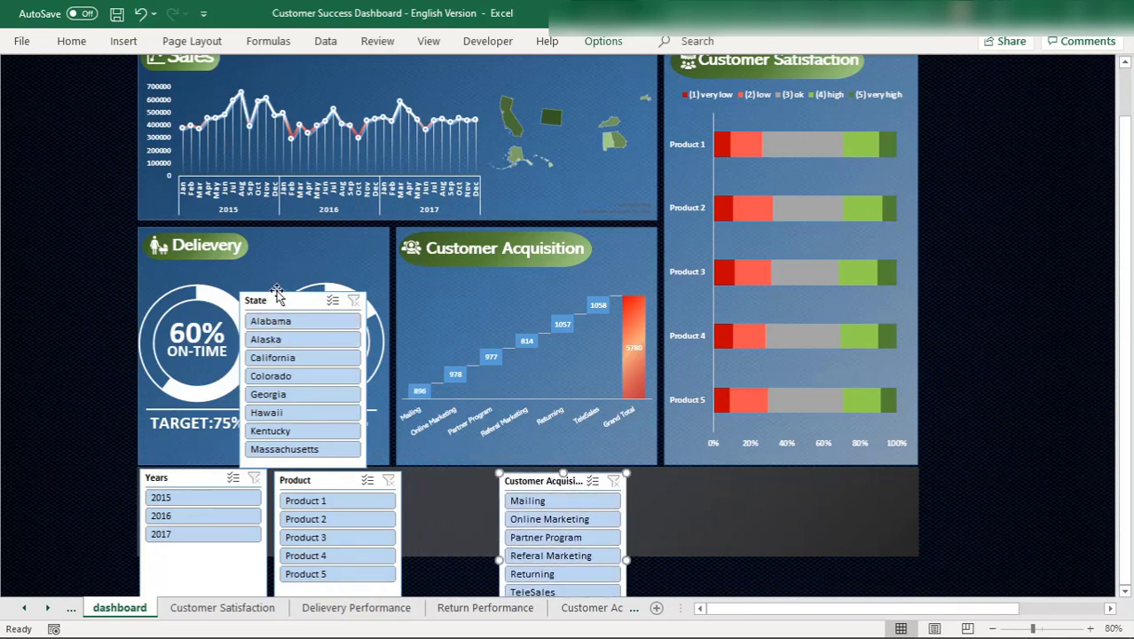
pyautogui.moveTo(280, 302); pyautogui.dragTo(711, 479)
pyautogui.moveTo(1126, 371); pyautogui.dragTo(1131, 463)
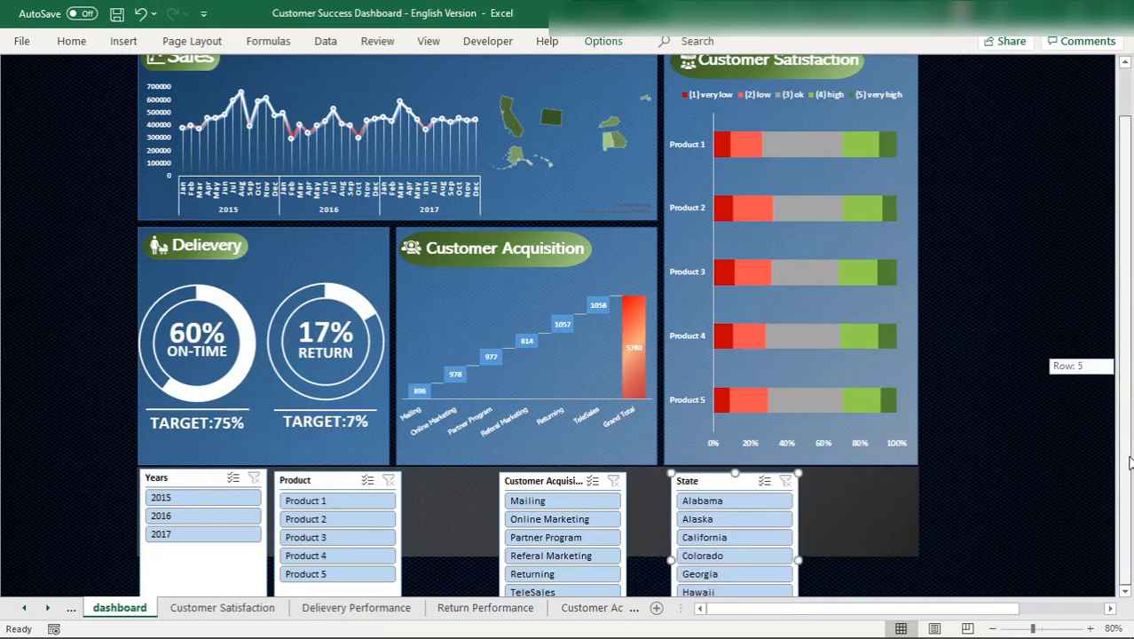
pyautogui.moveTo(1130, 527); pyautogui.dragTo(1131, 528)
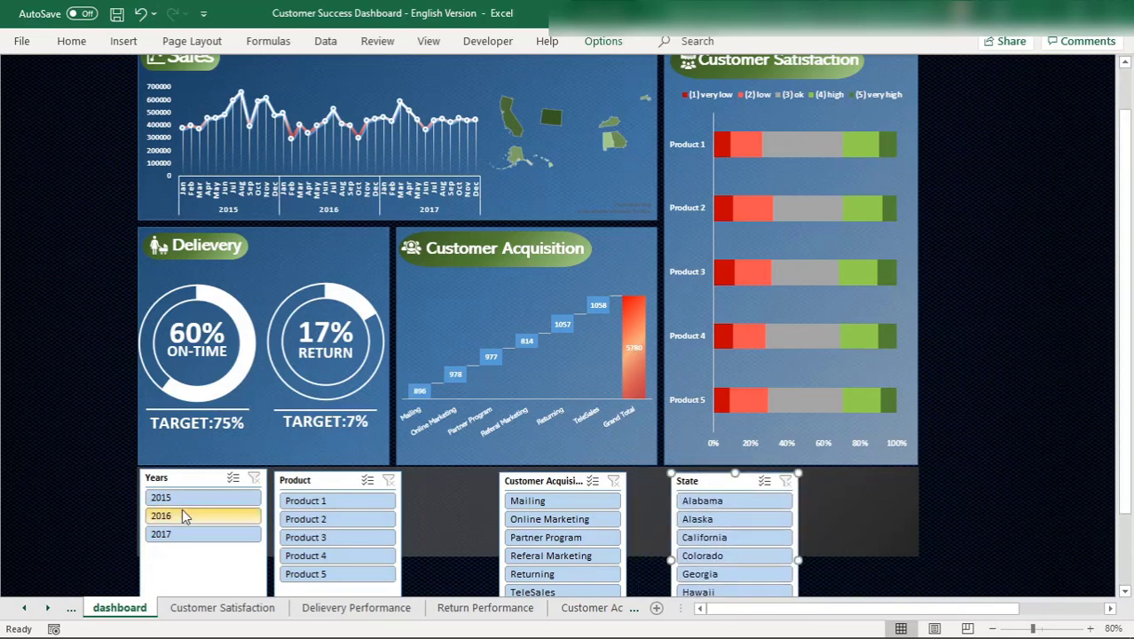
pyautogui.moveTo(182, 481)
pyautogui.mouseDown()
pyautogui.moveTo(181, 336)
pyautogui.moveTo(183, 482)
pyautogui.mouseUp()
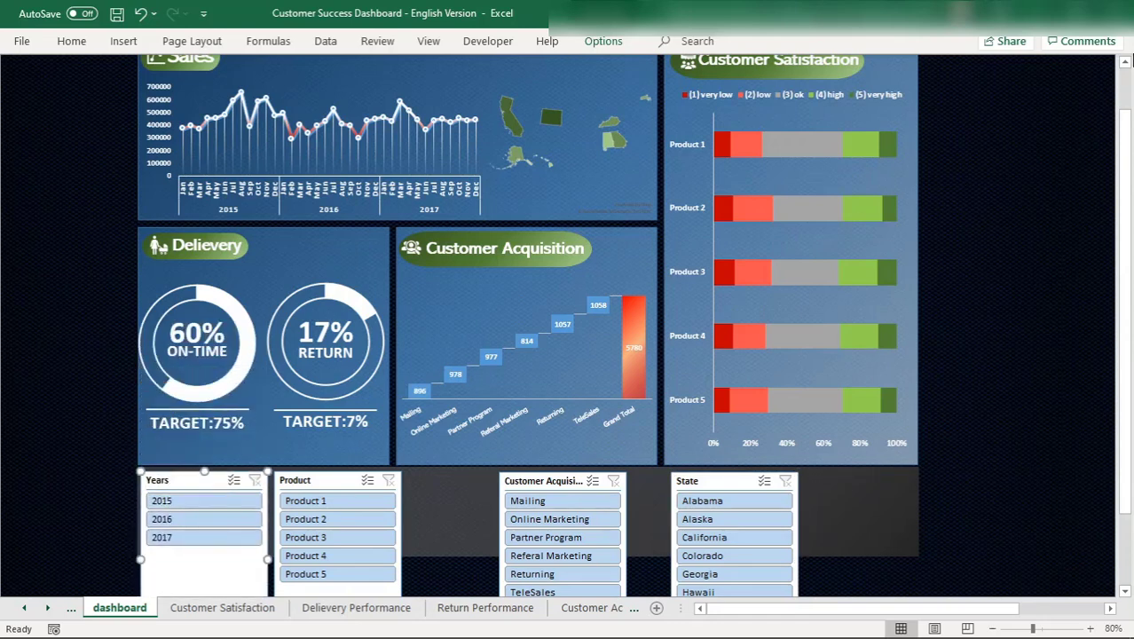
# Test the Years slicer by filtering to 2015, check the Sales chart and map, and clear the filter.
pyautogui.scroll(1, 1131, 84)
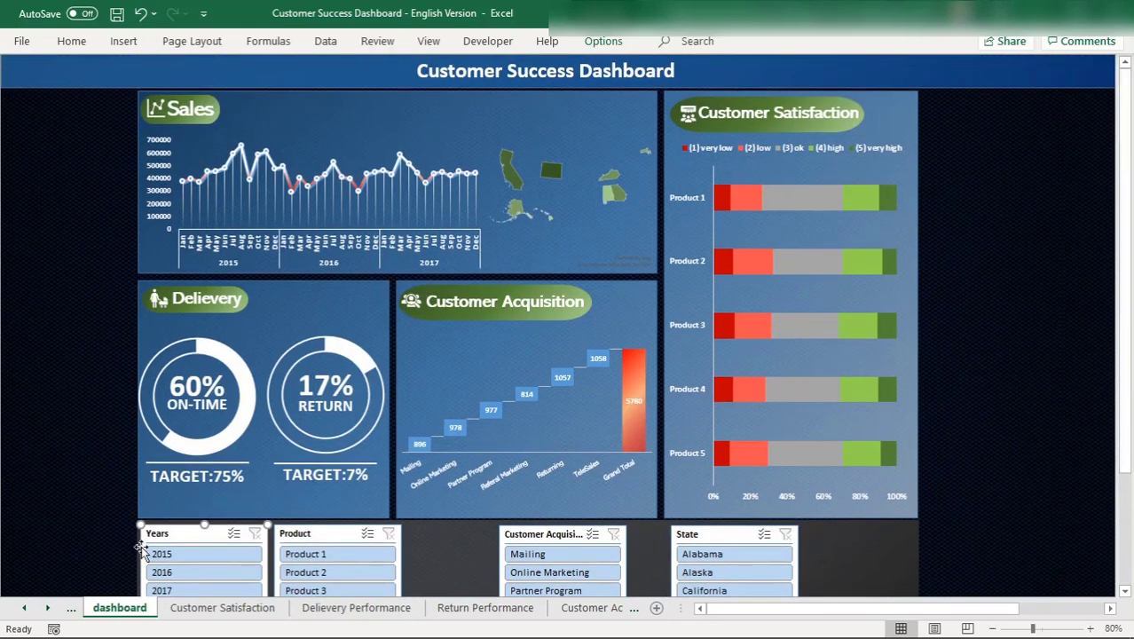
pyautogui.click(182, 553)
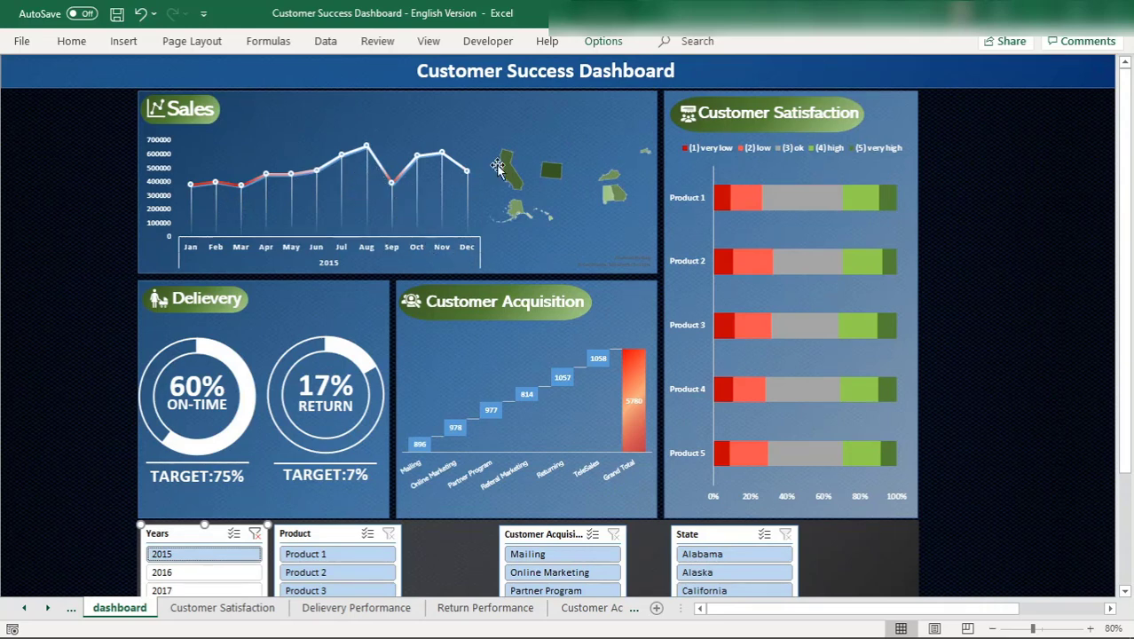
pyautogui.moveTo(551, 174)
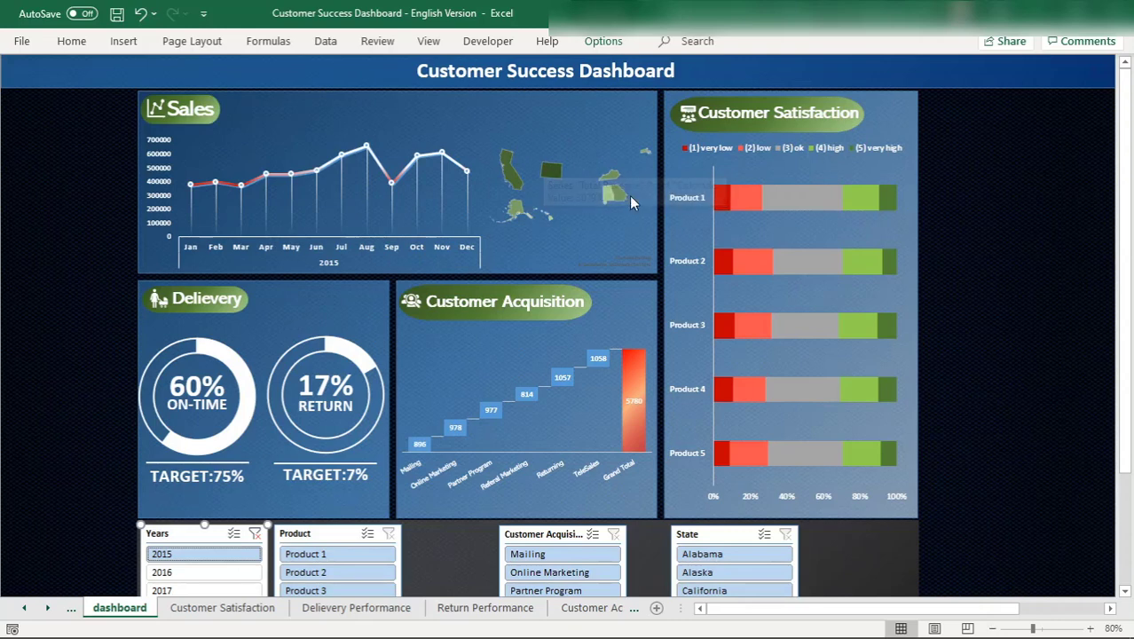
pyautogui.click(255, 534)
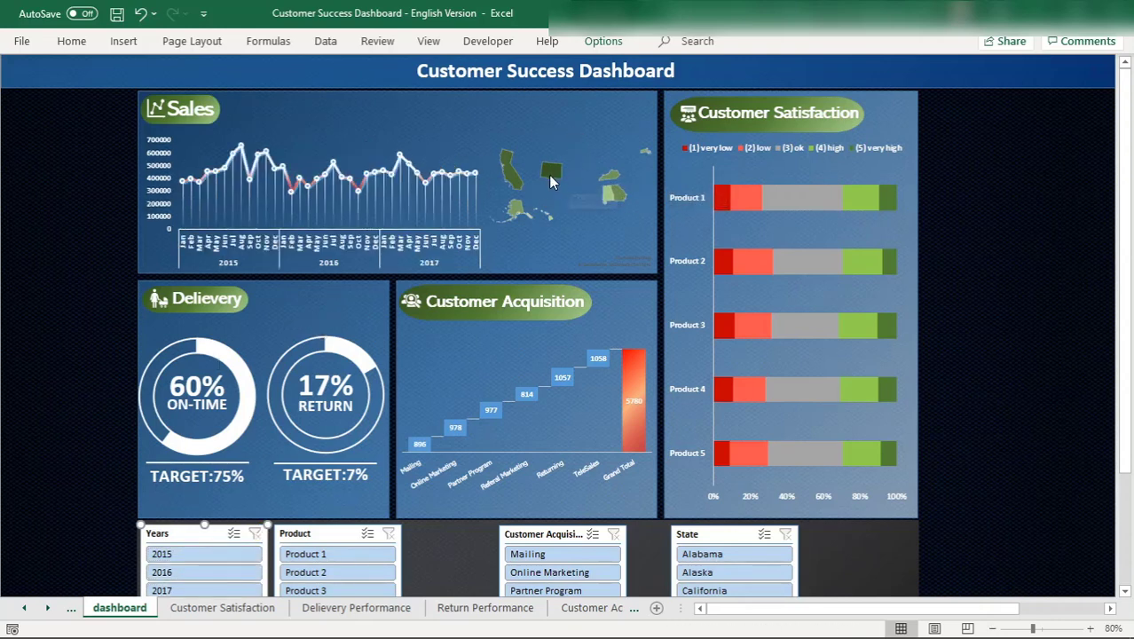
pyautogui.moveTo(555, 179)
# Test the slicers with 2015, then with 2016, Product 1, Mailing and Alabama combined, check the dashboard charts, and clear all filters.
pyautogui.click(298, 163)
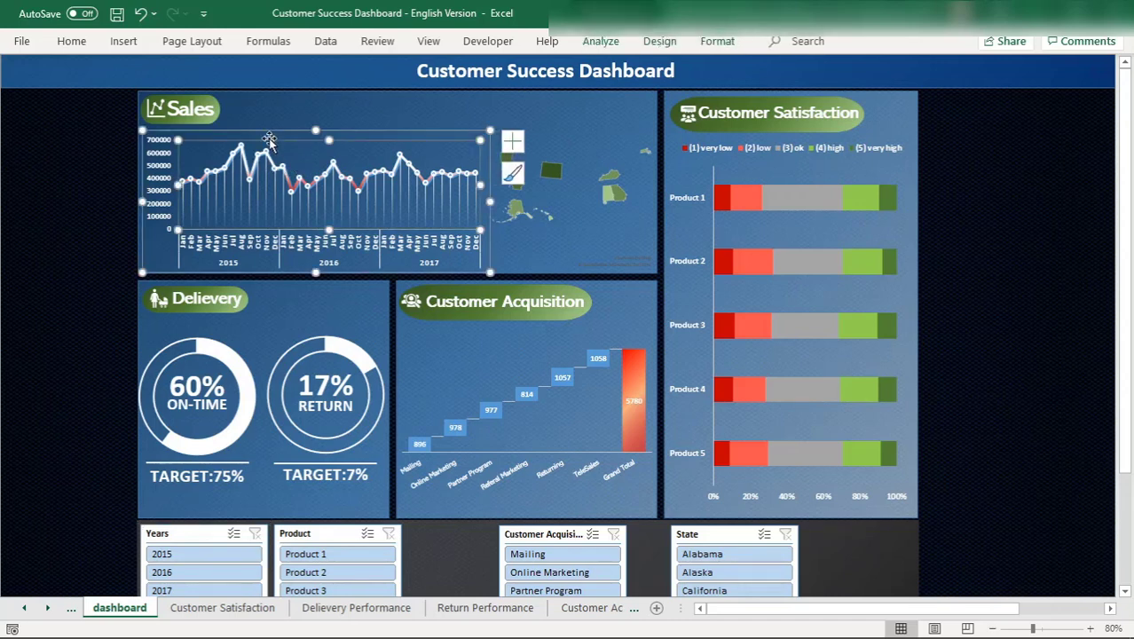
pyautogui.click(276, 135)
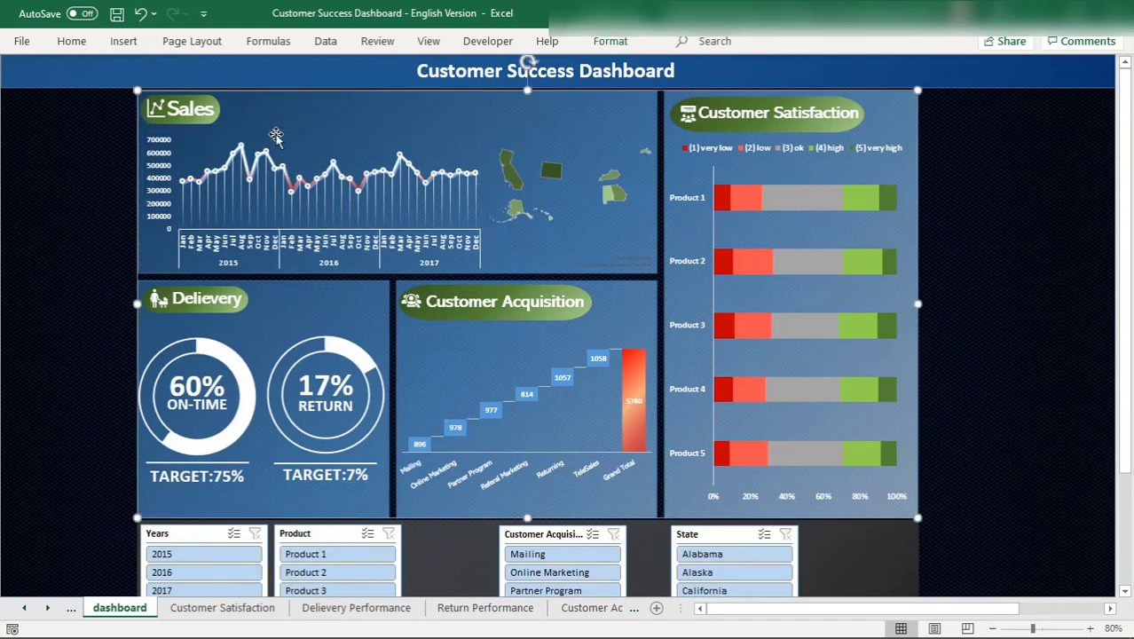
pyautogui.click(201, 558)
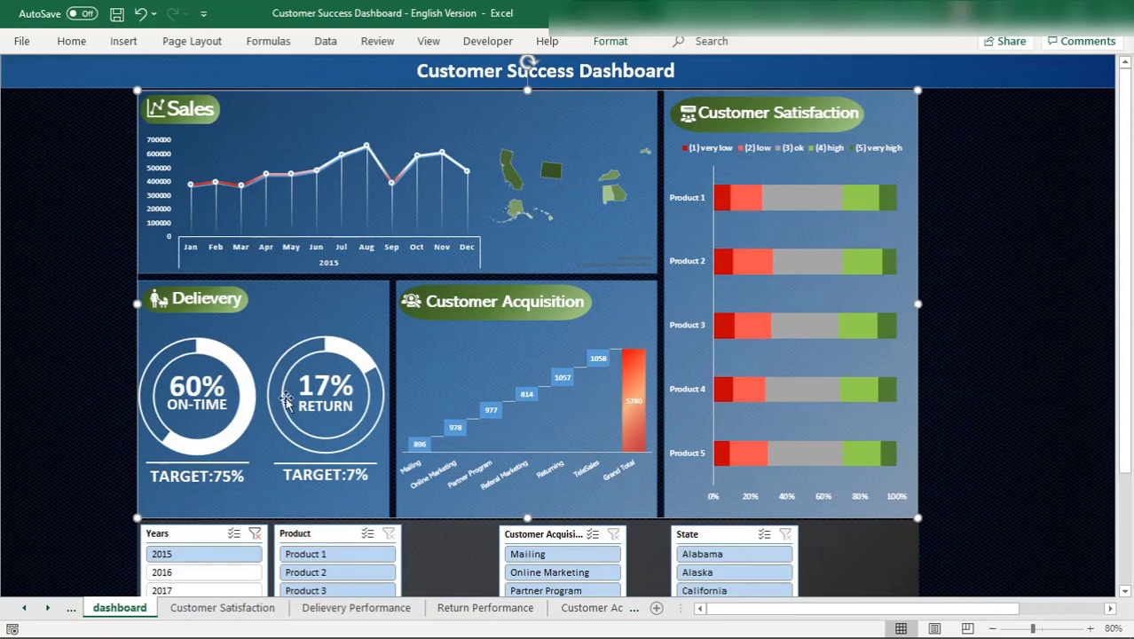
pyautogui.click(209, 575)
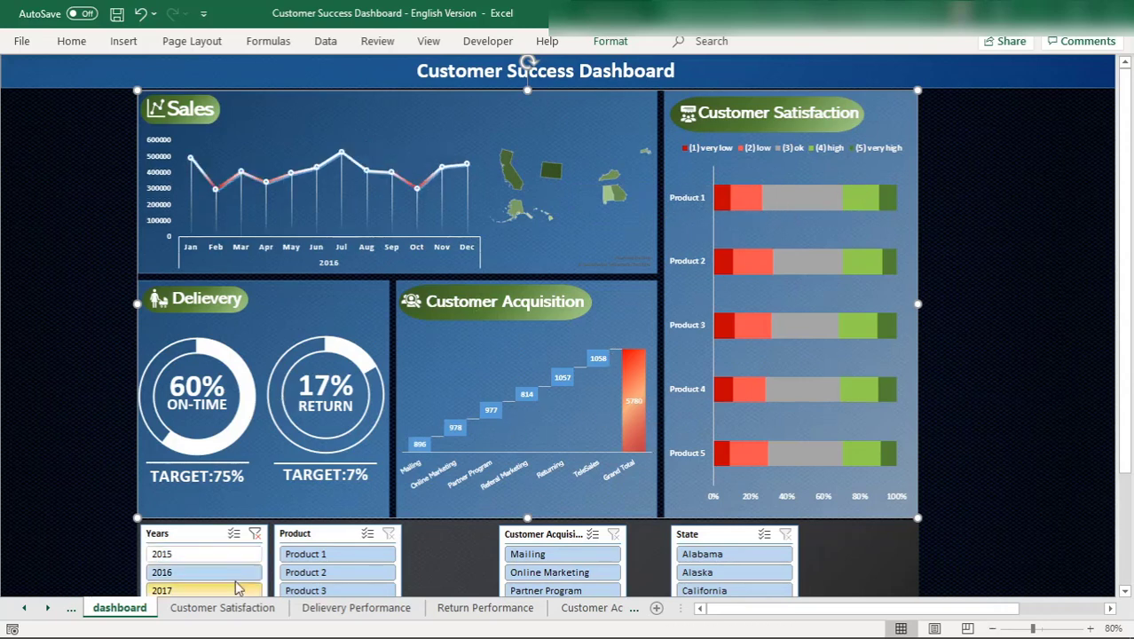
pyautogui.click(316, 558)
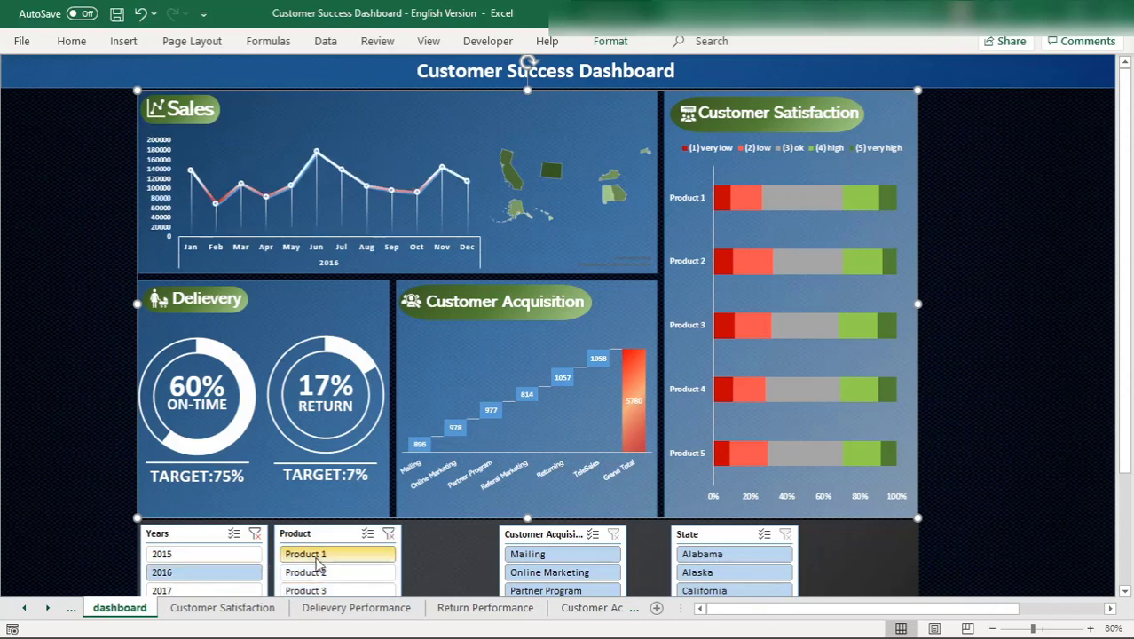
pyautogui.click(526, 556)
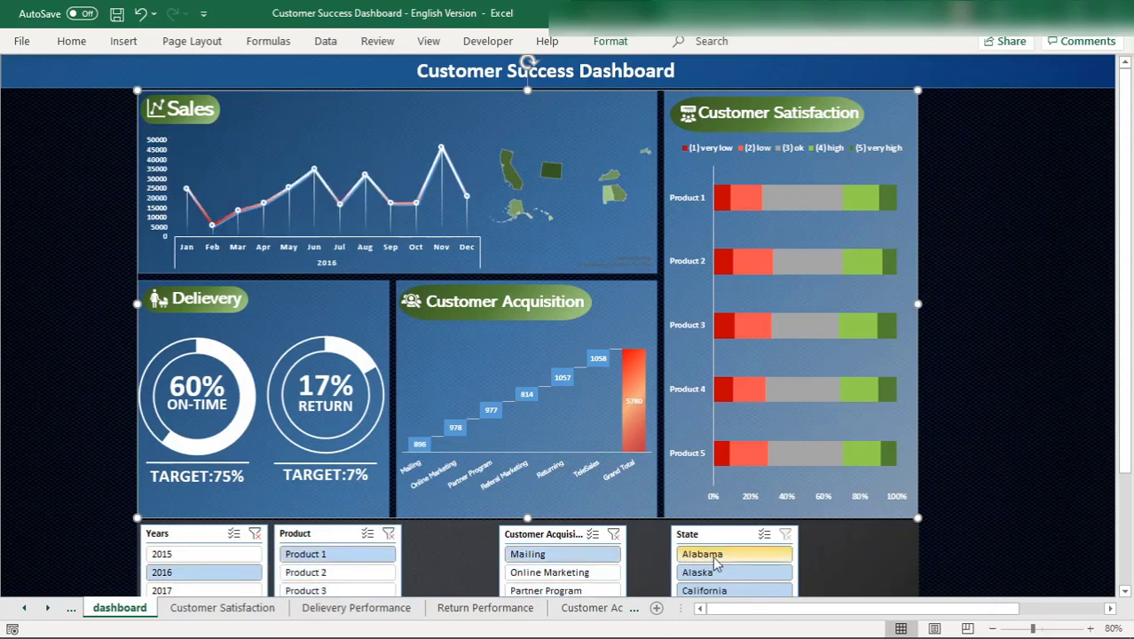
pyautogui.click(715, 556)
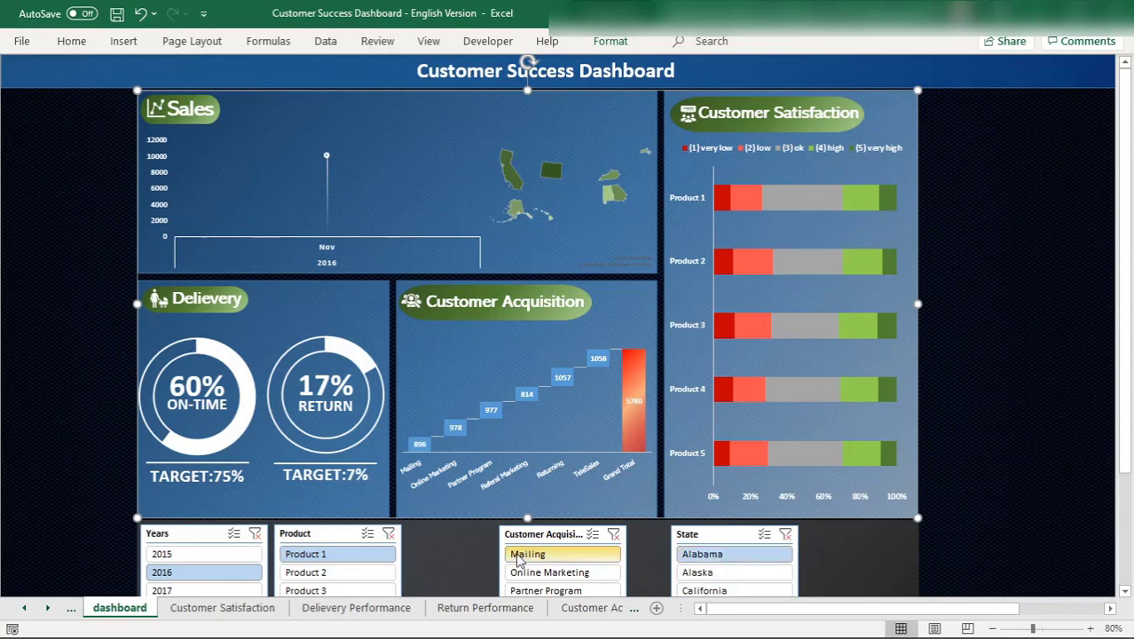
pyautogui.click(388, 533)
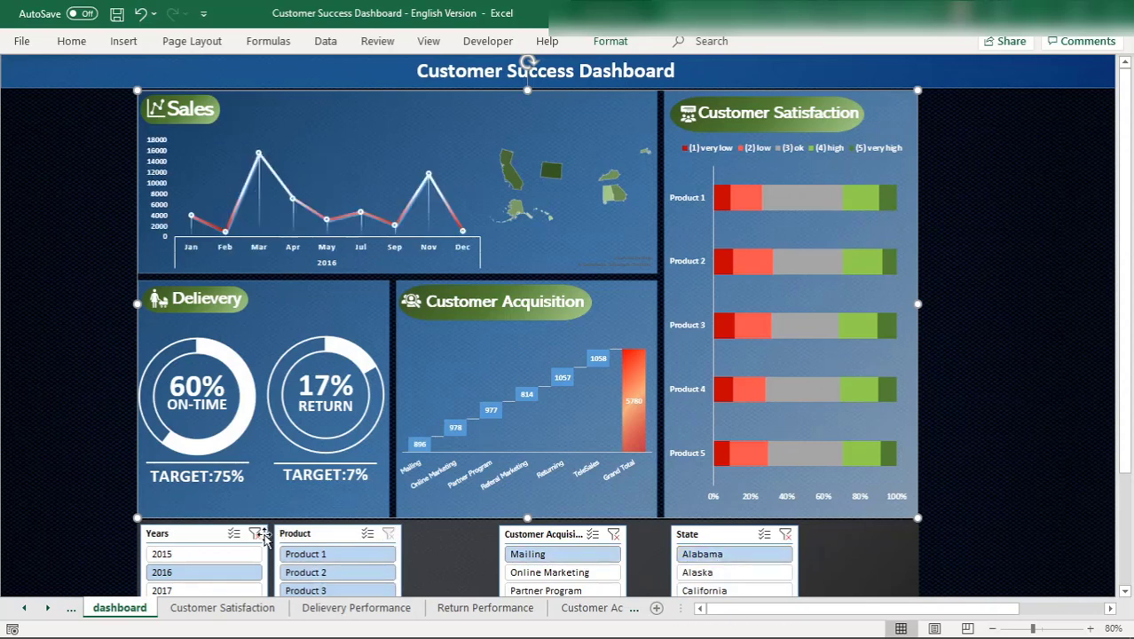
pyautogui.click(254, 533)
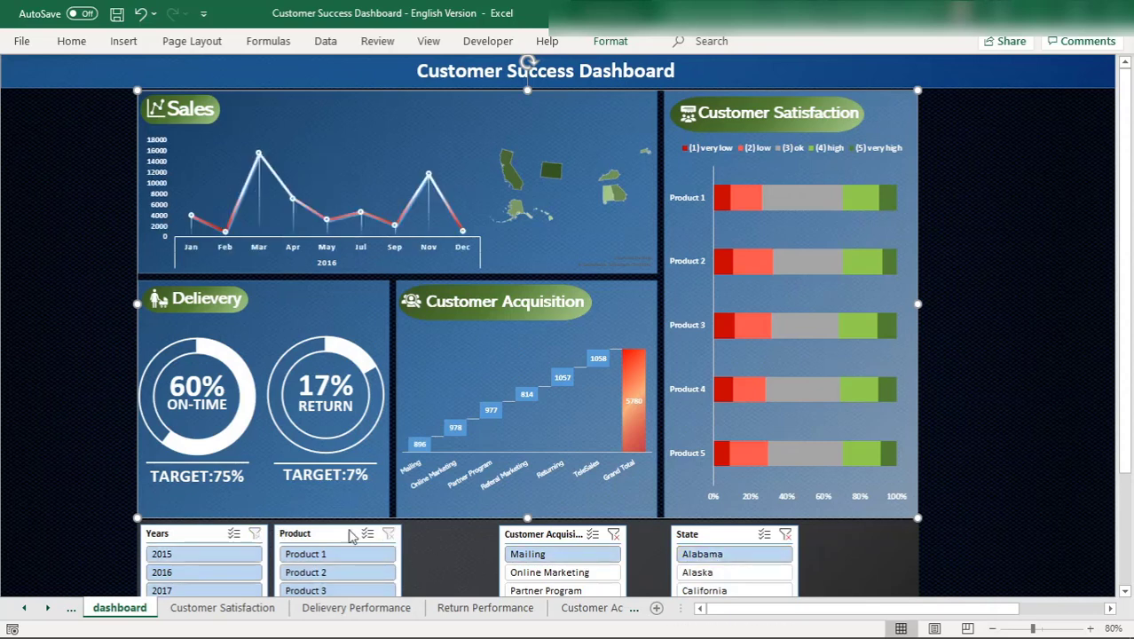
pyautogui.click(613, 533)
pyautogui.click(786, 533)
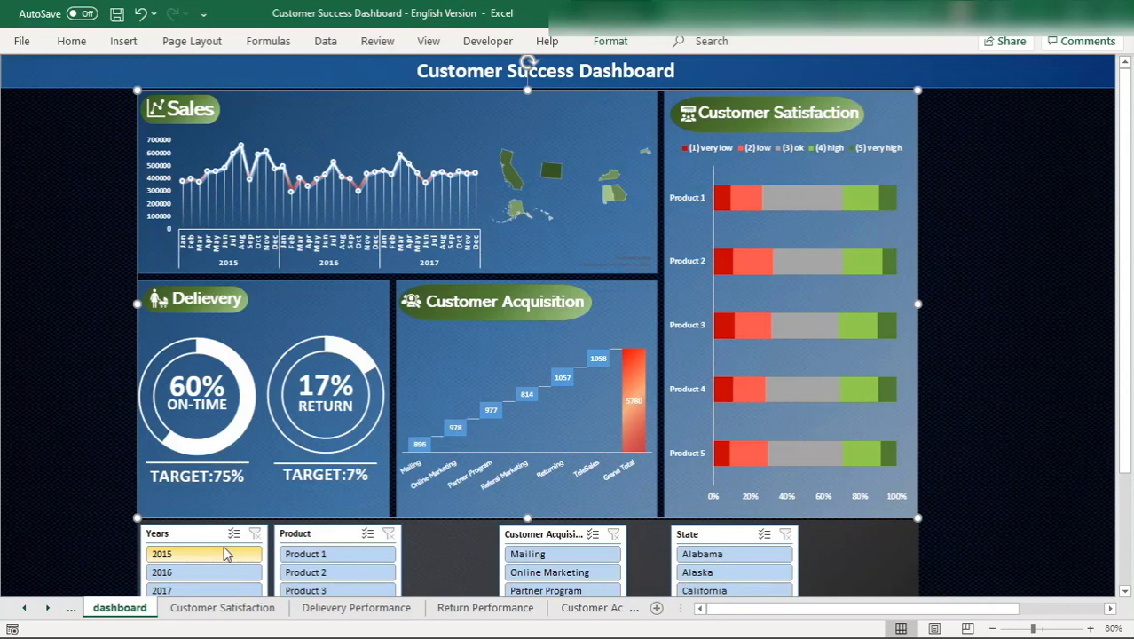
# Connect the Years slicer to the pivot tables on Customer Acquisition, Customer Satisfaction, Delievery Performance, Return Performance and Revenue Per State as well.
pyautogui.click(197, 532)
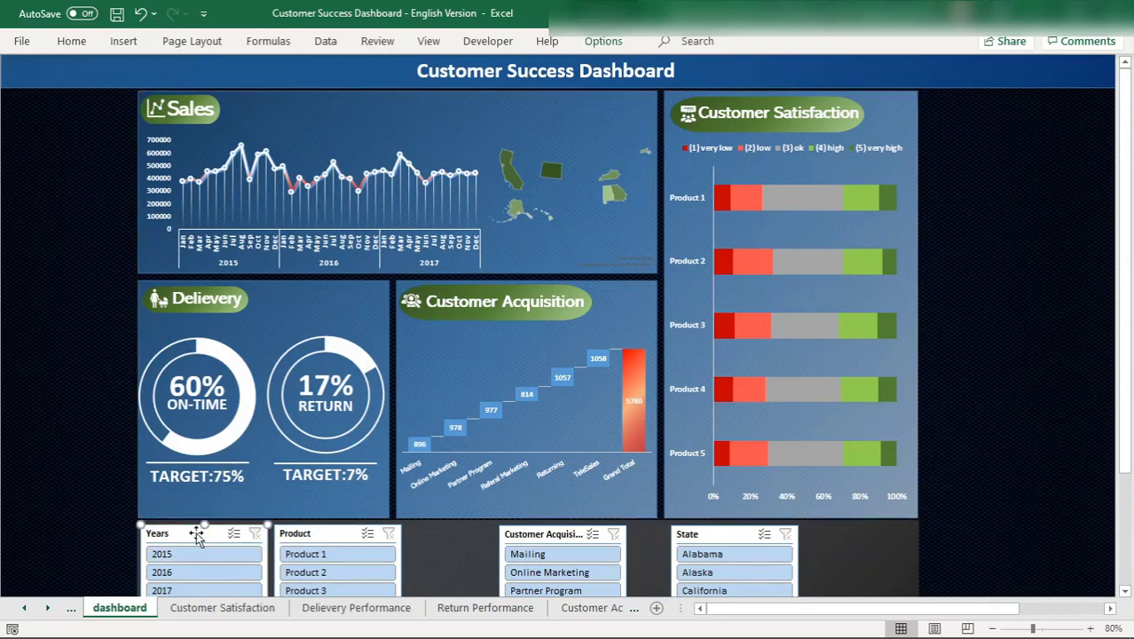
pyautogui.rightClick(197, 535)
pyautogui.click(179, 536)
pyautogui.rightClick(187, 538)
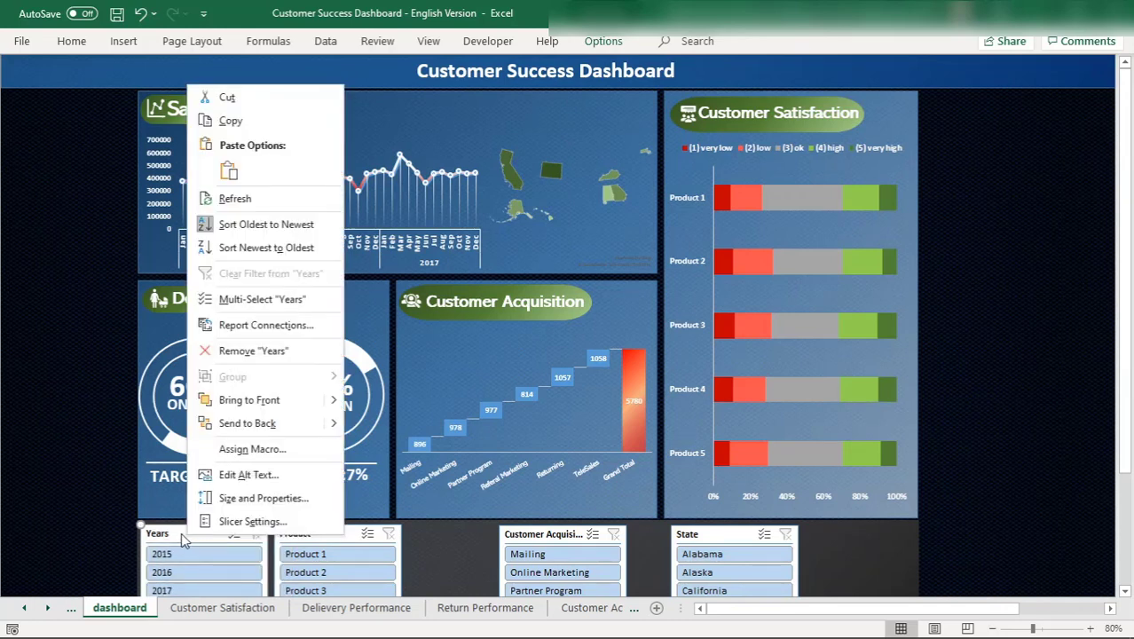
pyautogui.click(285, 334)
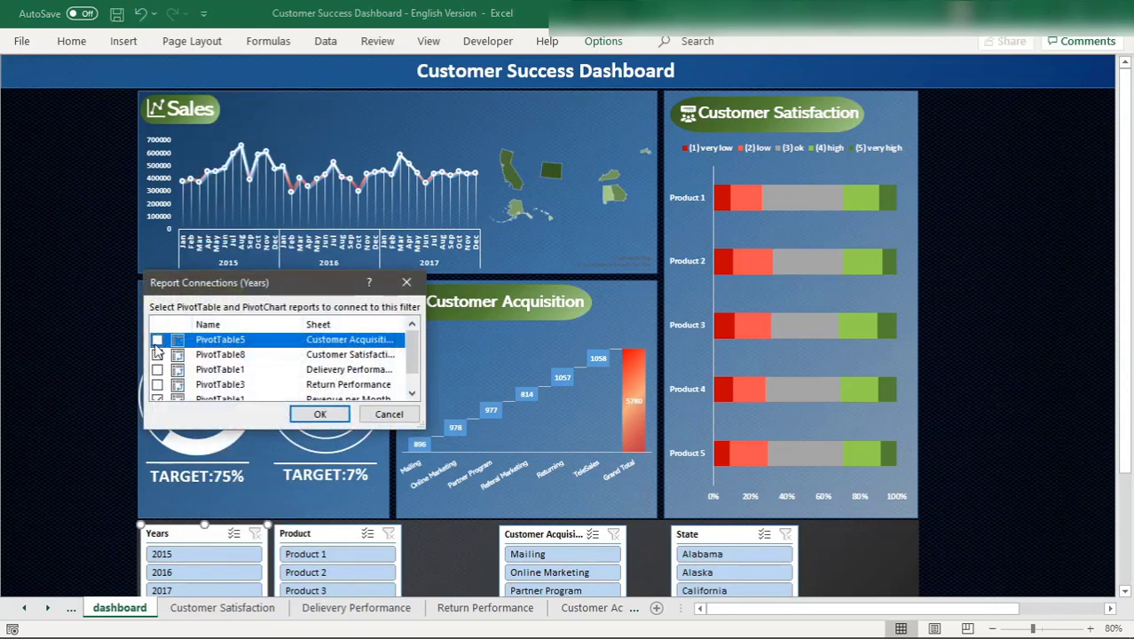
pyautogui.click(157, 356)
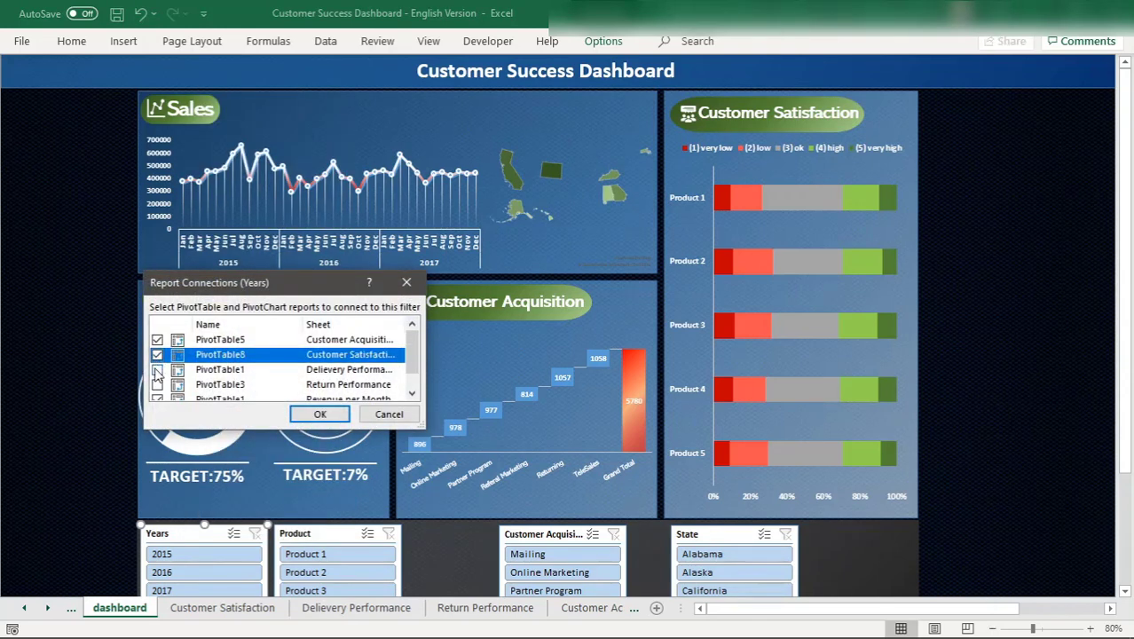
pyautogui.click(158, 369)
pyautogui.click(158, 384)
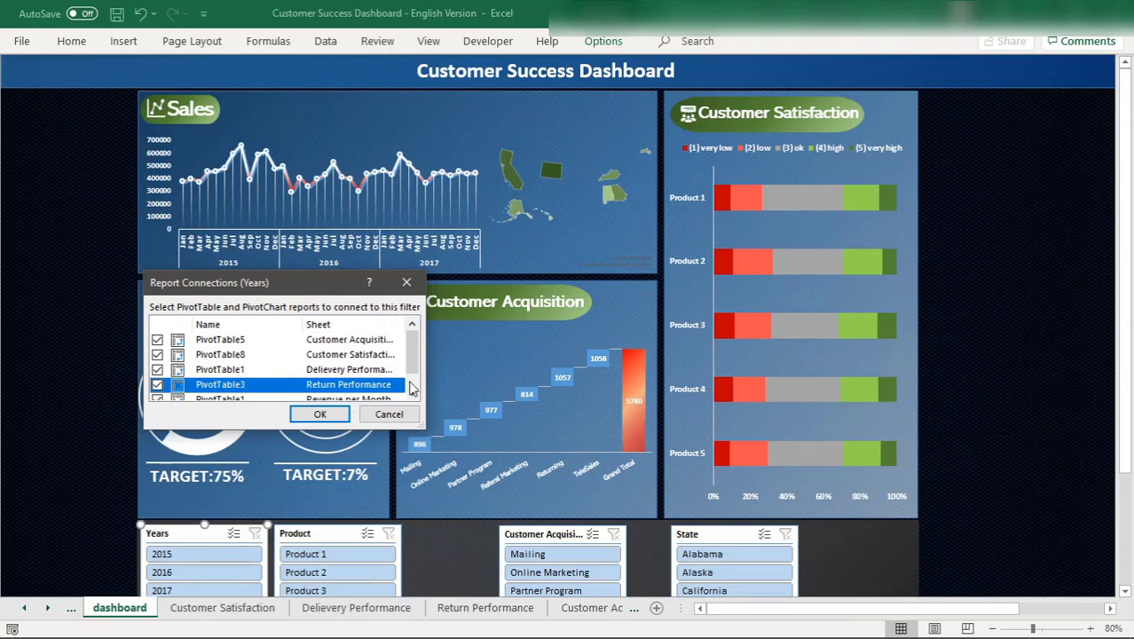
pyautogui.scroll(-1, 411, 388)
pyautogui.click(158, 392)
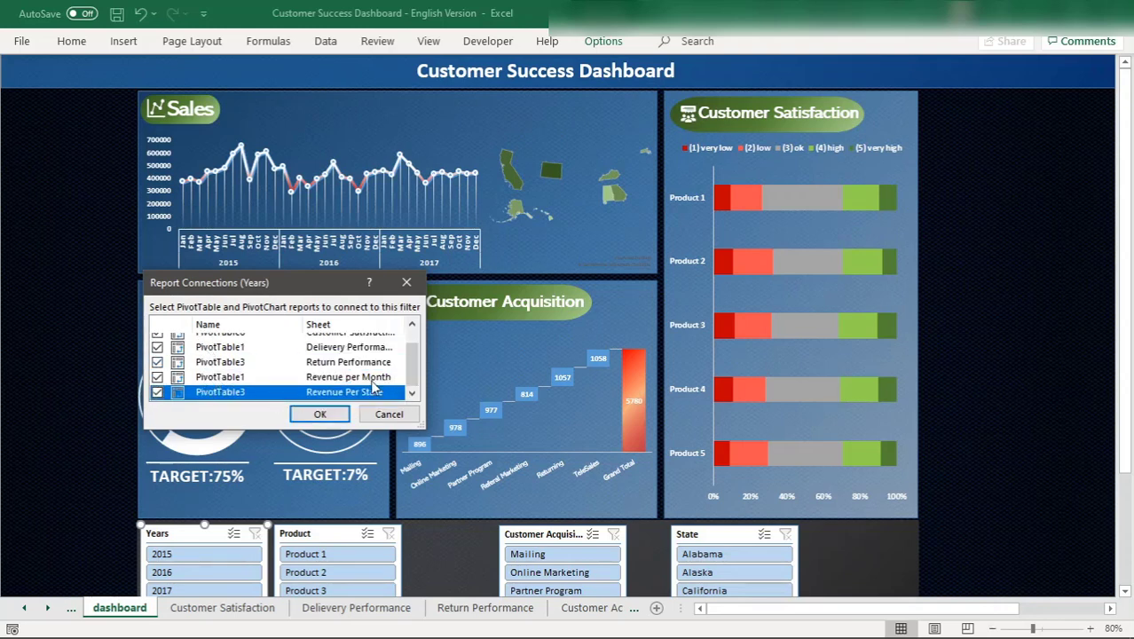
pyautogui.scroll(1, 417, 342)
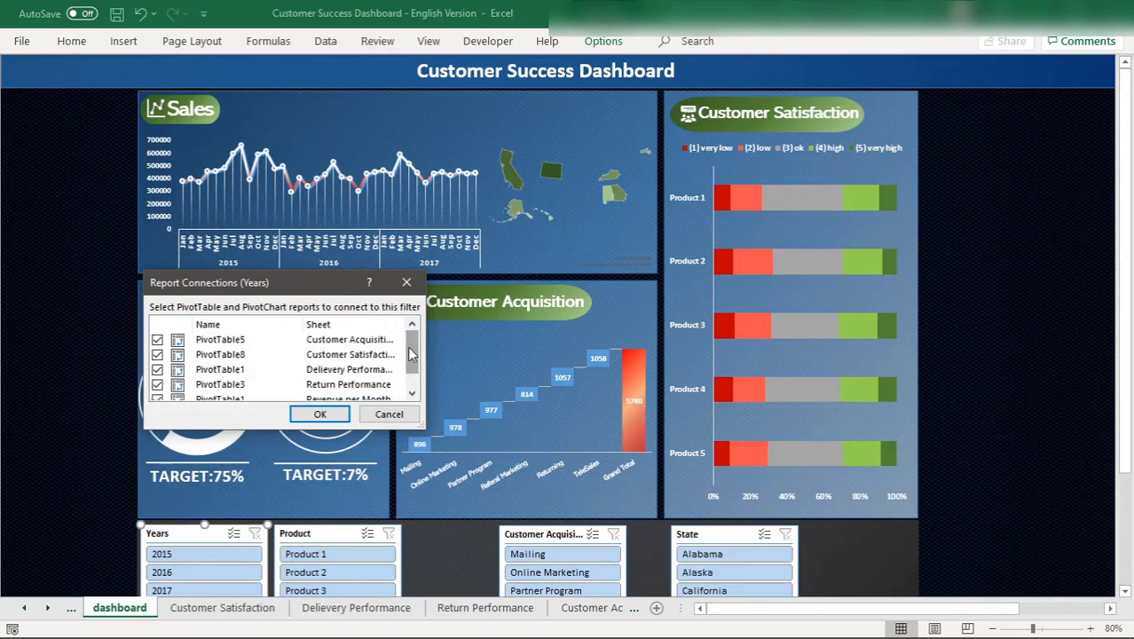
pyautogui.scroll(-1, 411, 354)
pyautogui.scroll(1, 411, 364)
pyautogui.click(320, 413)
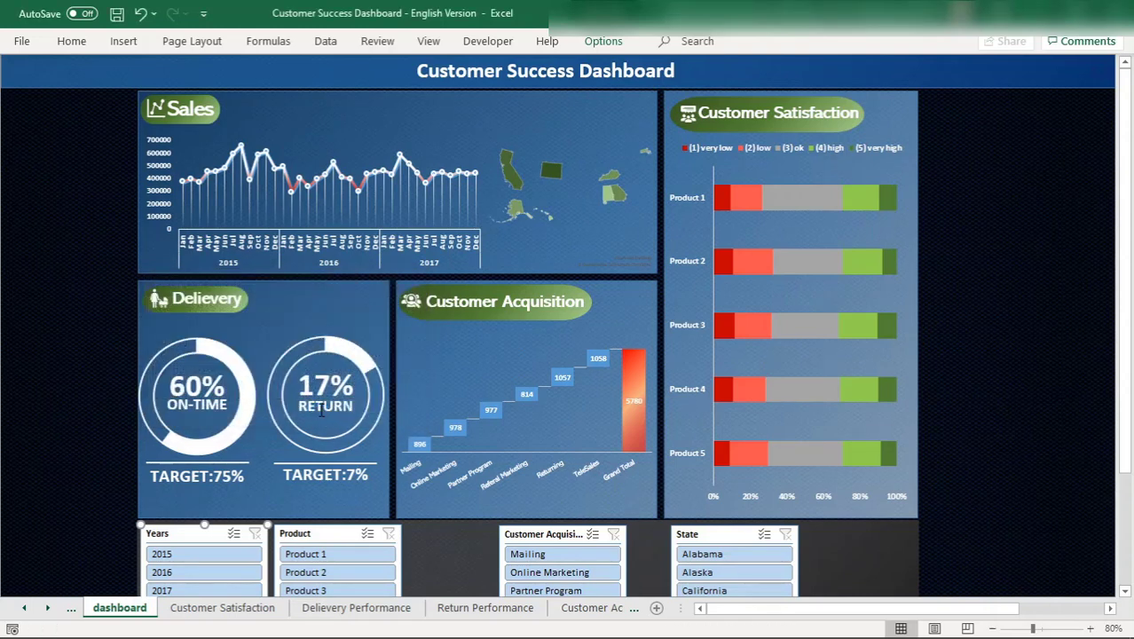
# Test the Years slicer on all dashboard charts with 2015, 2016 and 2017 in turn, and clear the filter.
pyautogui.click(197, 556)
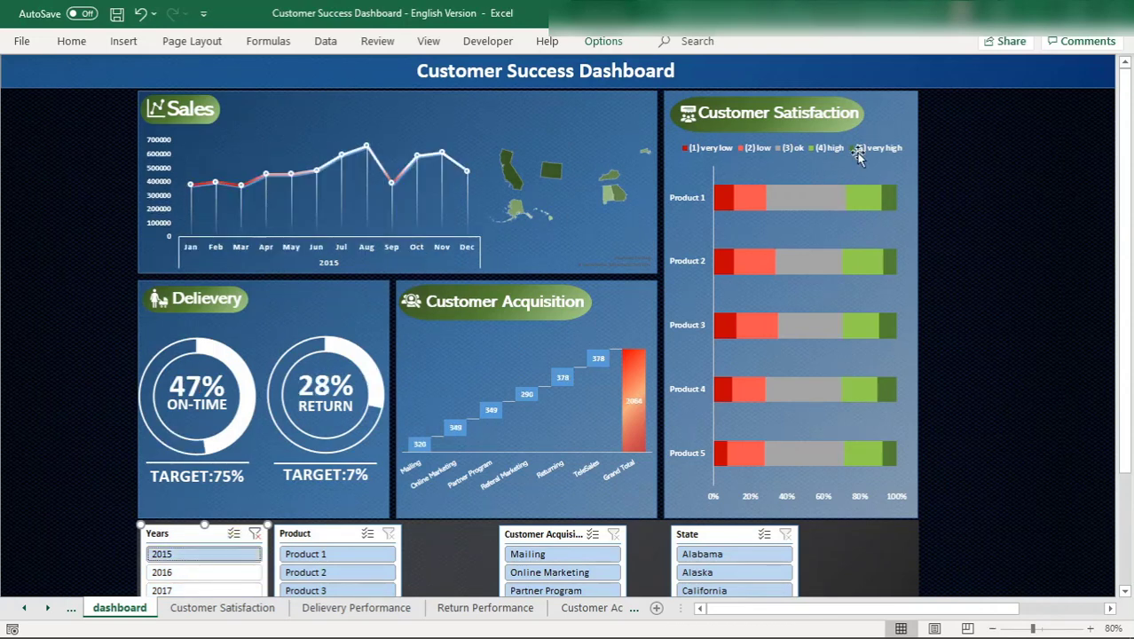
pyautogui.click(225, 574)
pyautogui.click(188, 590)
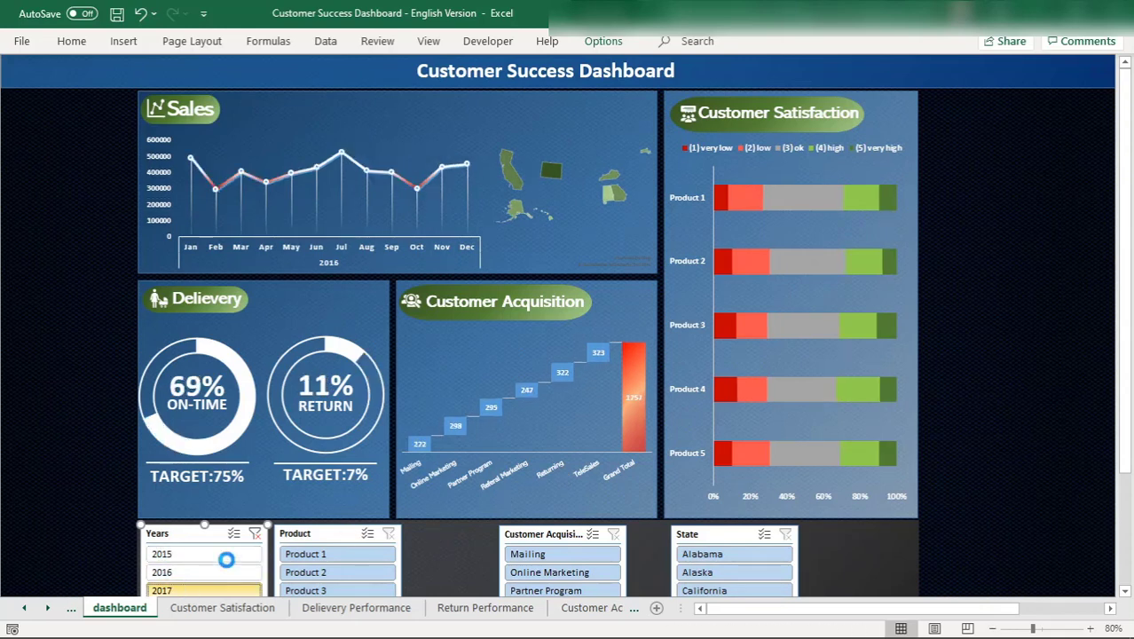
pyautogui.click(254, 532)
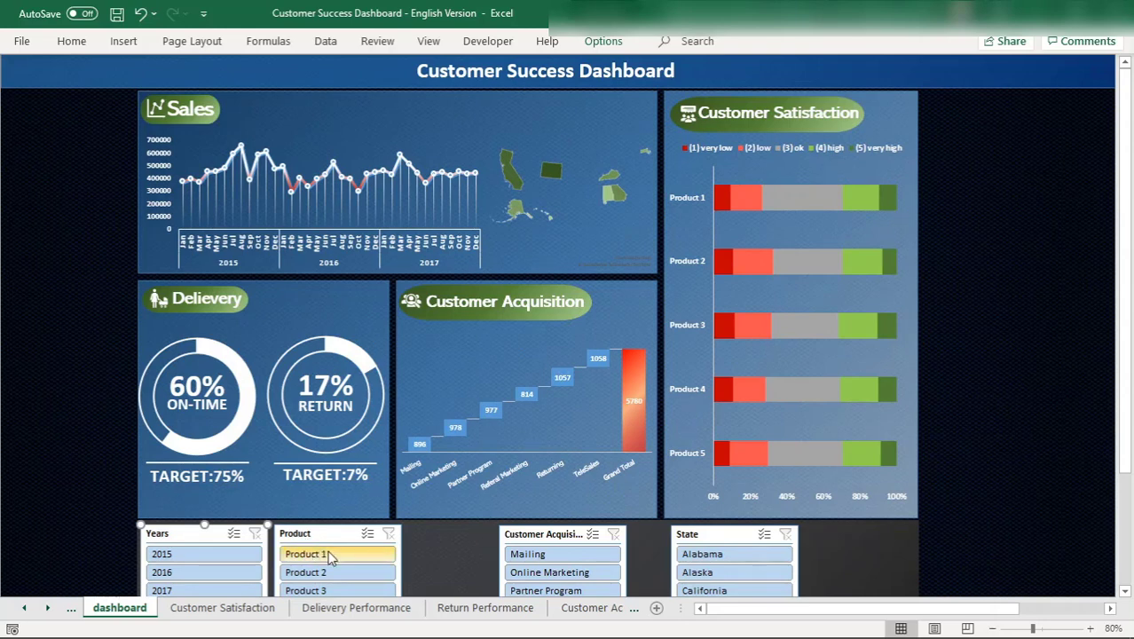
# Connect the Product slicer to the Customer Acquisition, Customer Satisfaction, Delievery Performance, Return Performance and Revenue Per State pivot tables too.
pyautogui.click(317, 533)
pyautogui.rightClick(317, 532)
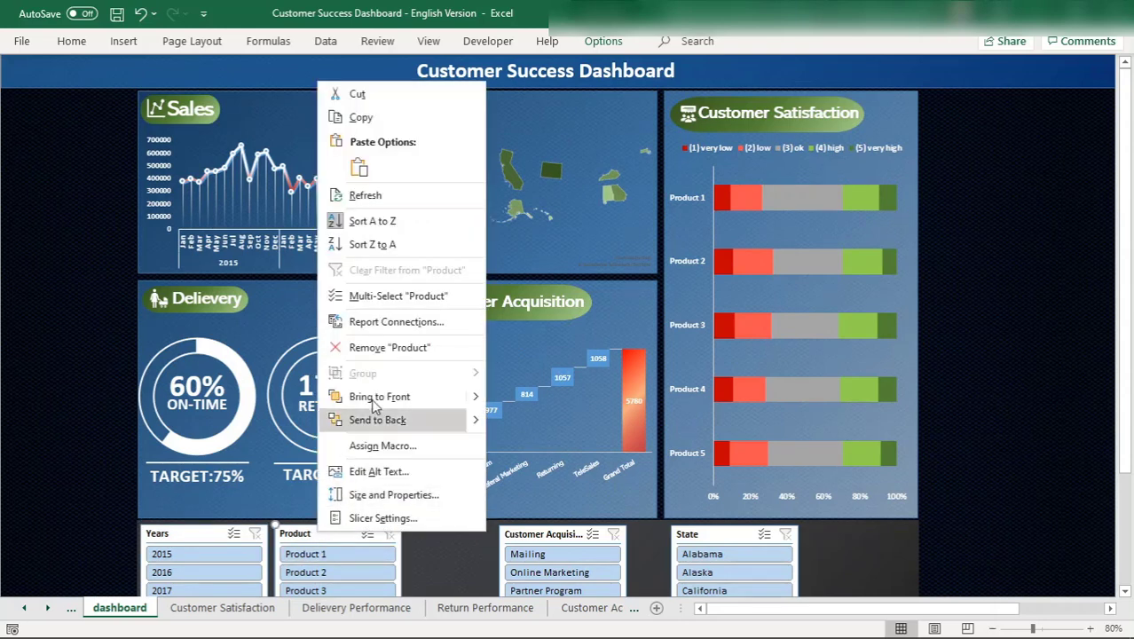
pyautogui.click(423, 322)
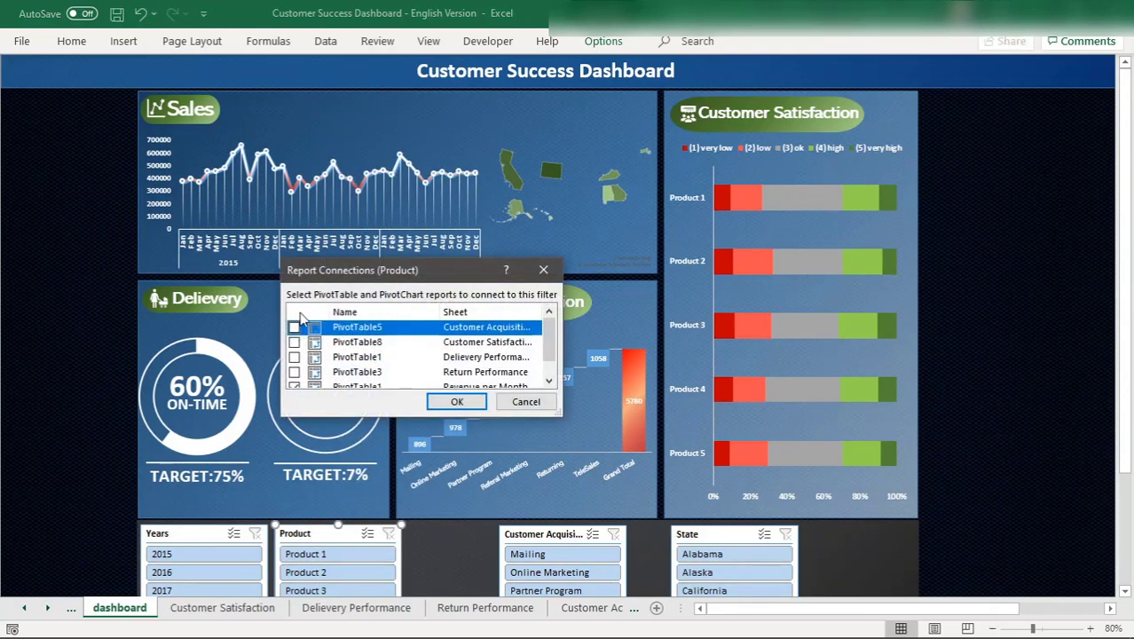
pyautogui.click(295, 343)
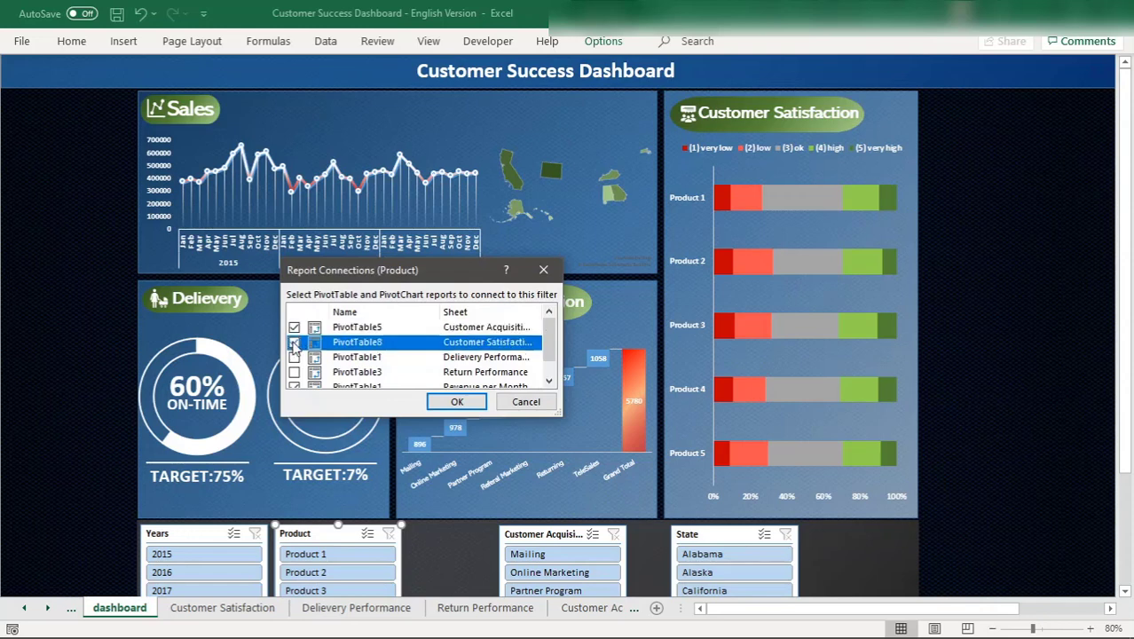
pyautogui.click(295, 373)
pyautogui.click(298, 356)
pyautogui.click(295, 374)
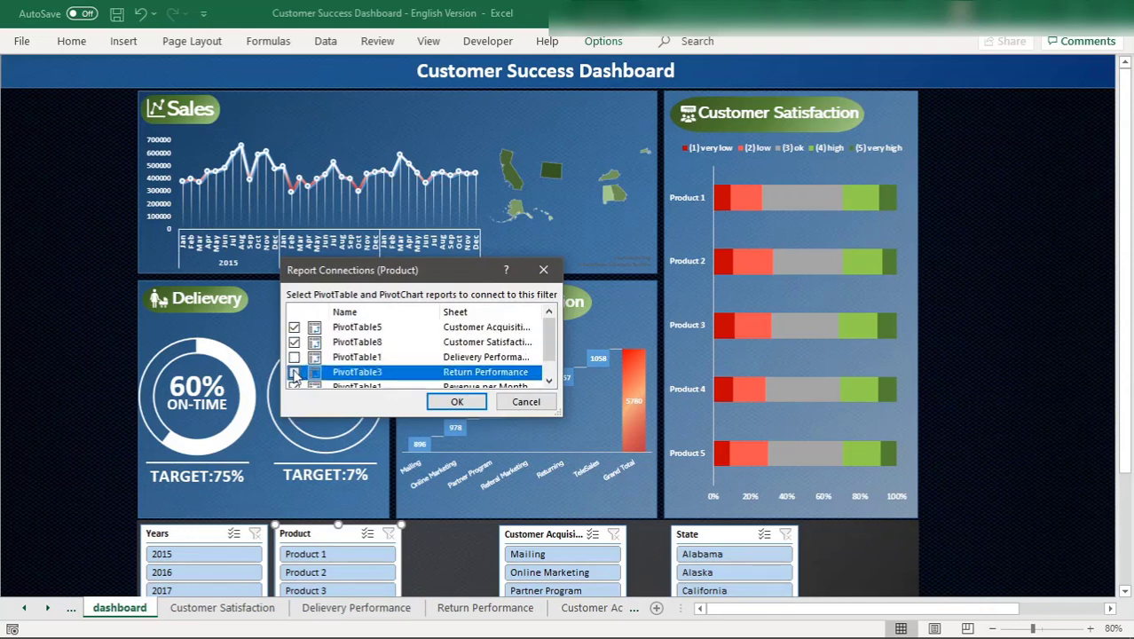
pyautogui.click(295, 357)
pyautogui.scroll(-1, 418, 355)
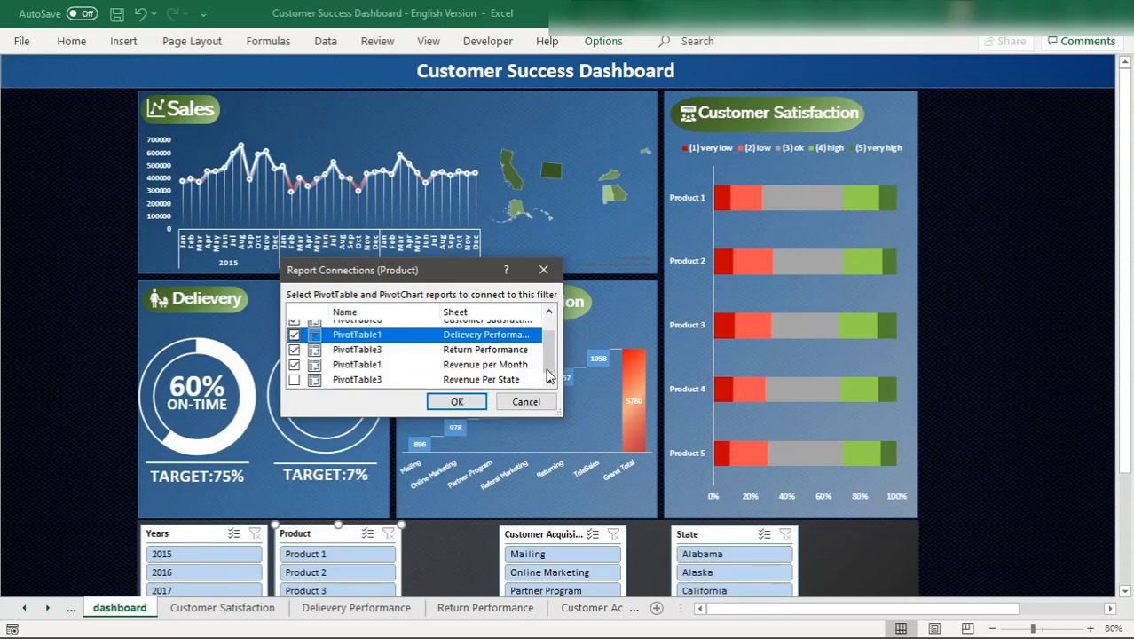
pyautogui.click(294, 380)
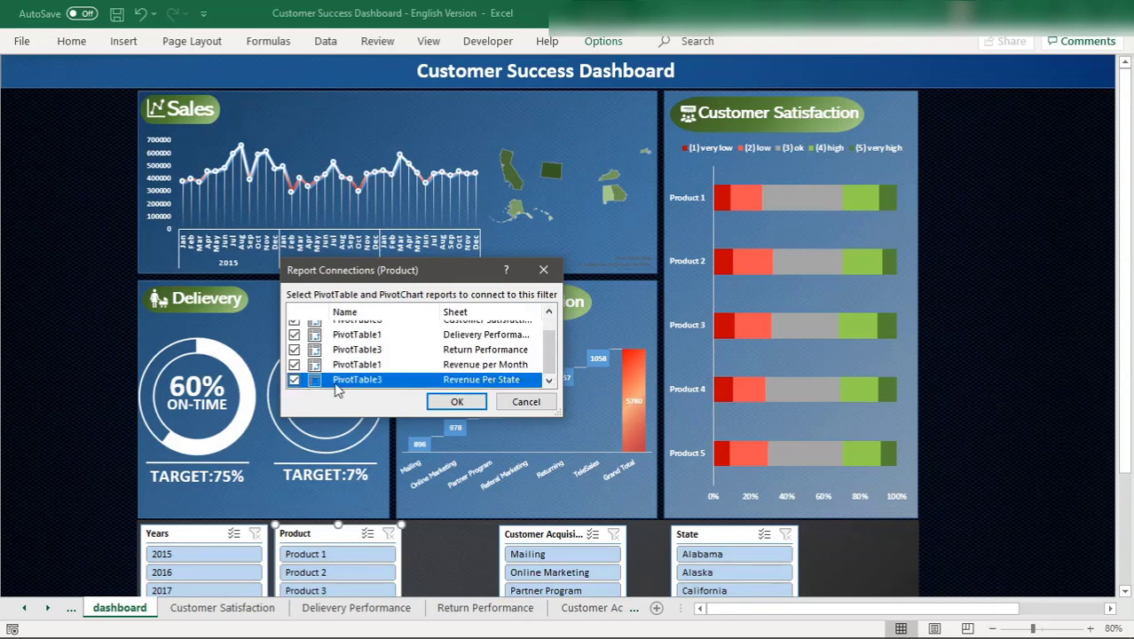
pyautogui.click(454, 400)
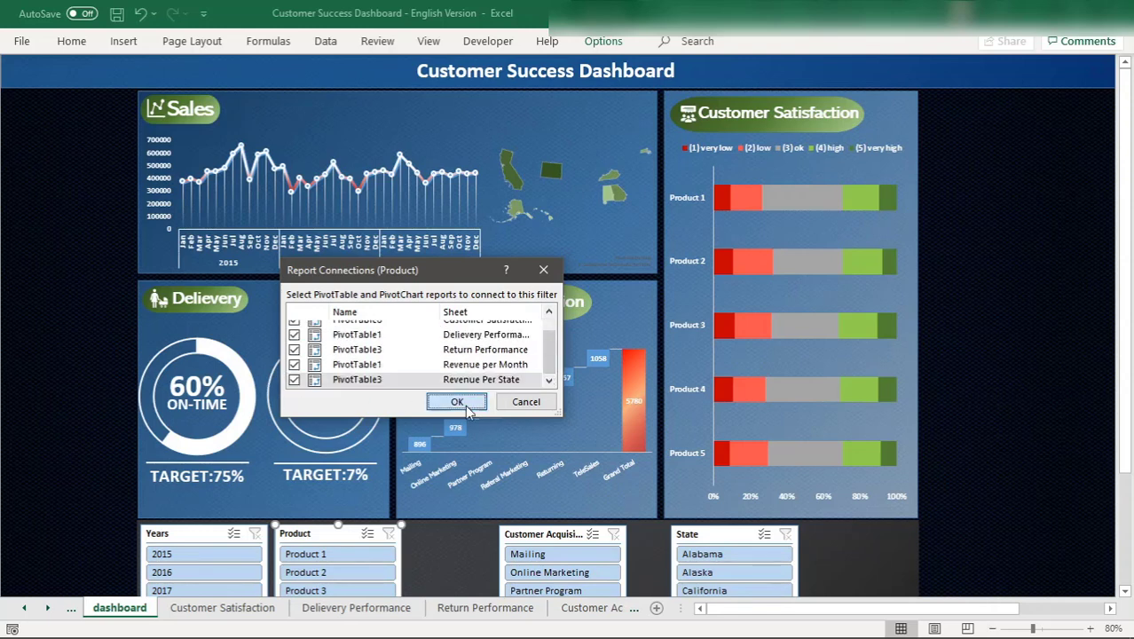
# Extend the Customer Acquisition Type slicer's report connections to the Customer Acquisition, Customer Satisfaction, Delievery Performance, Return Performance and Revenue Per State pivot tables.
pyautogui.rightClick(552, 531)
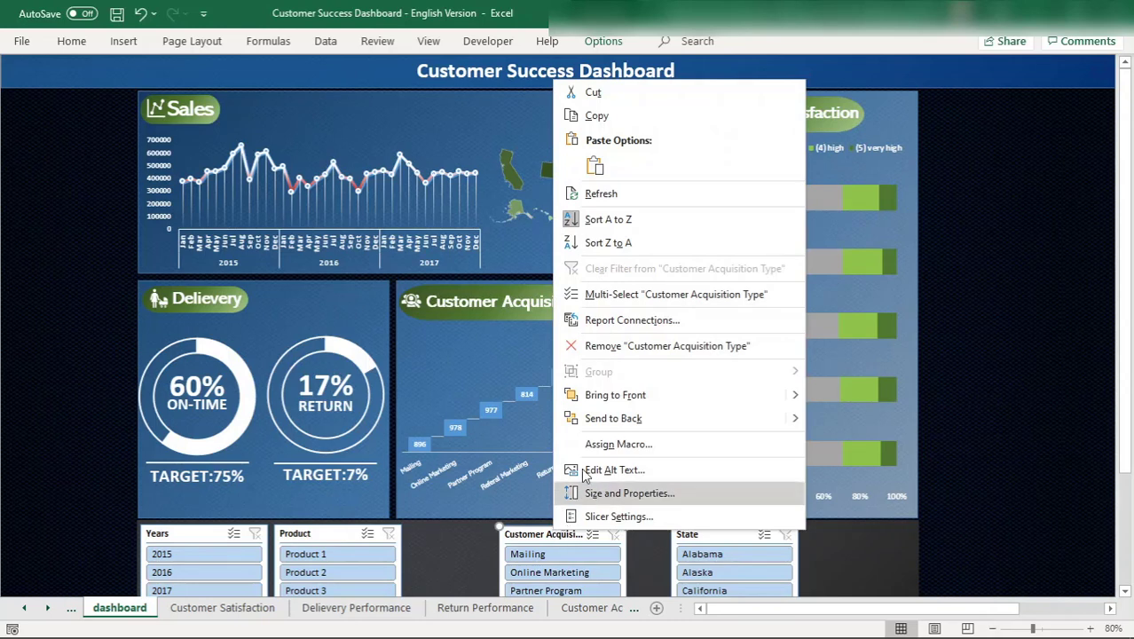
pyautogui.click(632, 333)
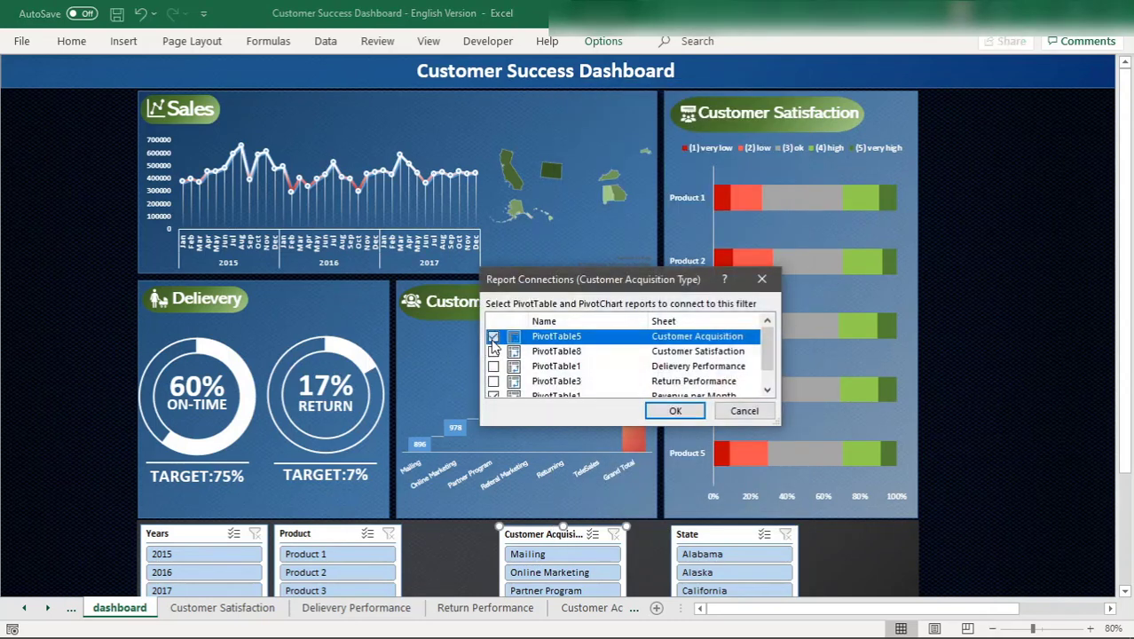
pyautogui.click(492, 355)
pyautogui.click(495, 337)
pyautogui.click(497, 356)
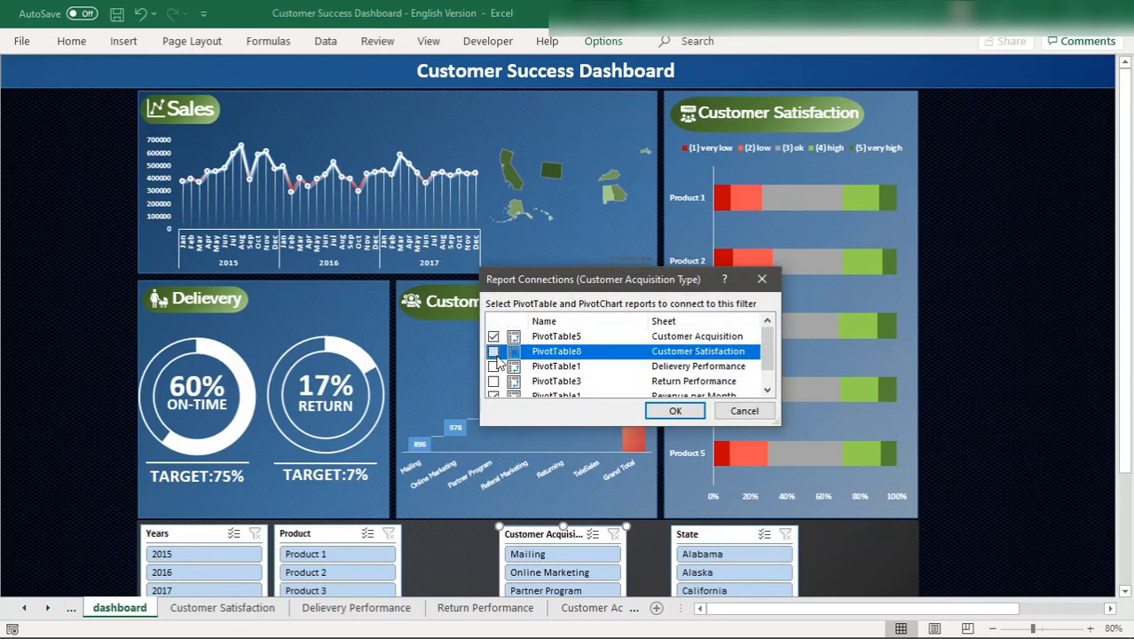
pyautogui.click(493, 367)
pyautogui.click(494, 381)
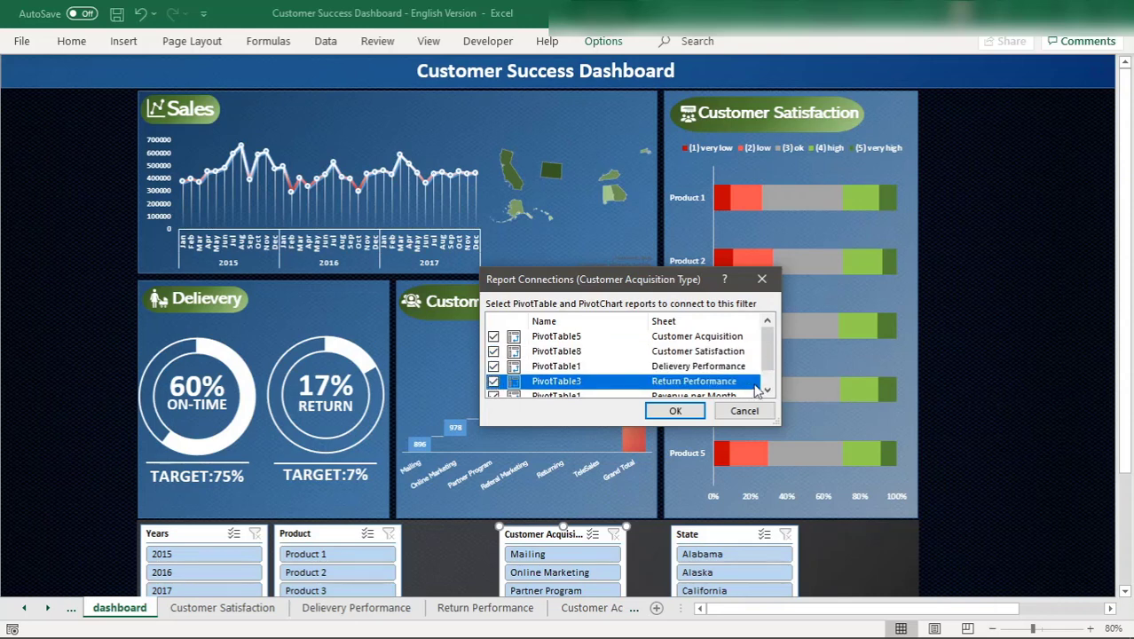
pyautogui.scroll(-1, 769, 387)
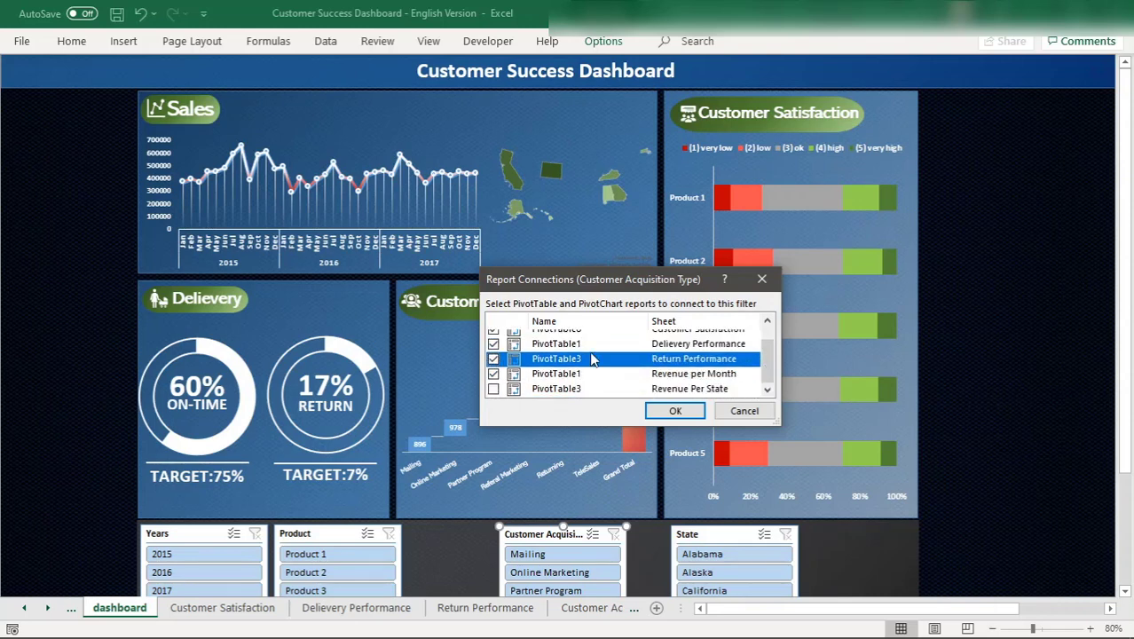
pyautogui.click(494, 390)
pyautogui.click(674, 411)
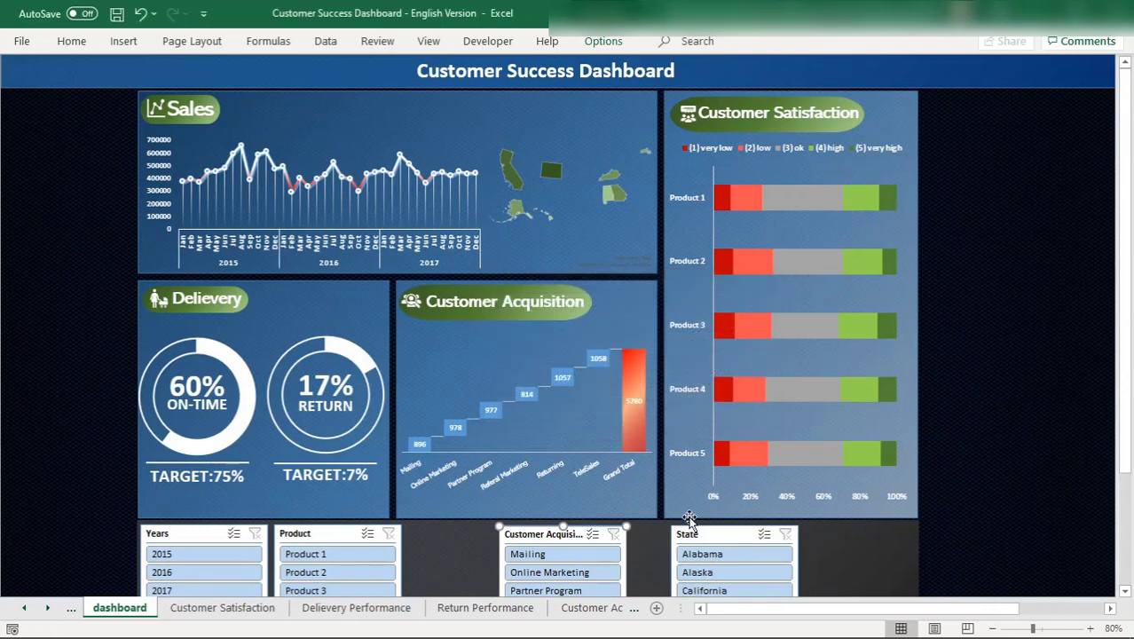
# Connect the State slicer to the Customer Acquisition, Customer Satisfaction, Delievery Performance, Return Performance and Revenue Per State pivot tables as well.
pyautogui.rightClick(729, 533)
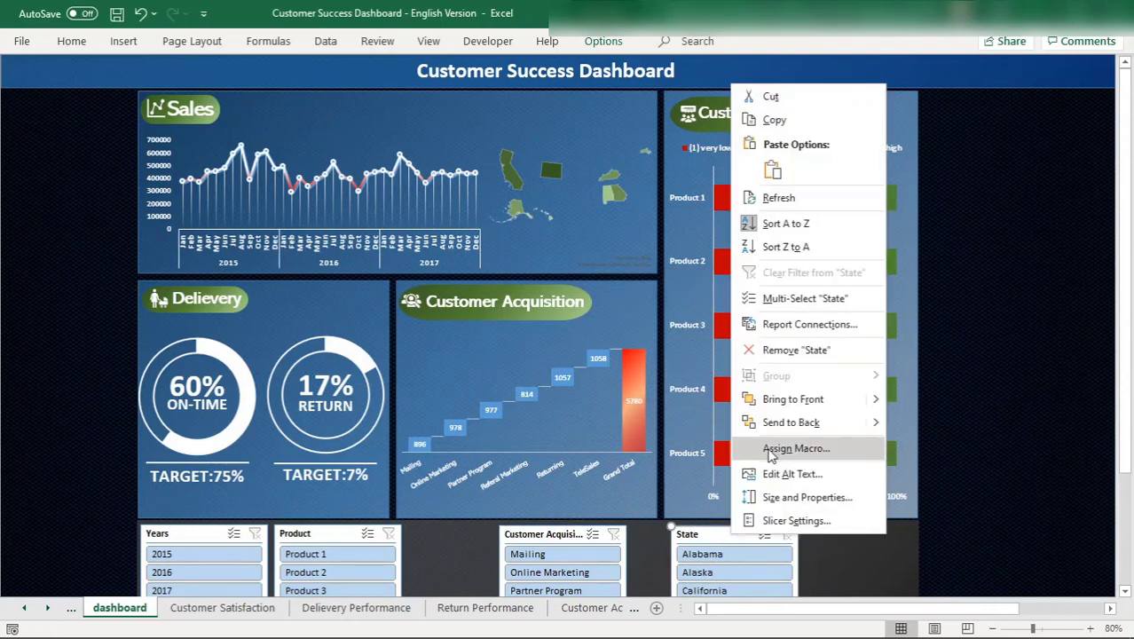
pyautogui.click(793, 324)
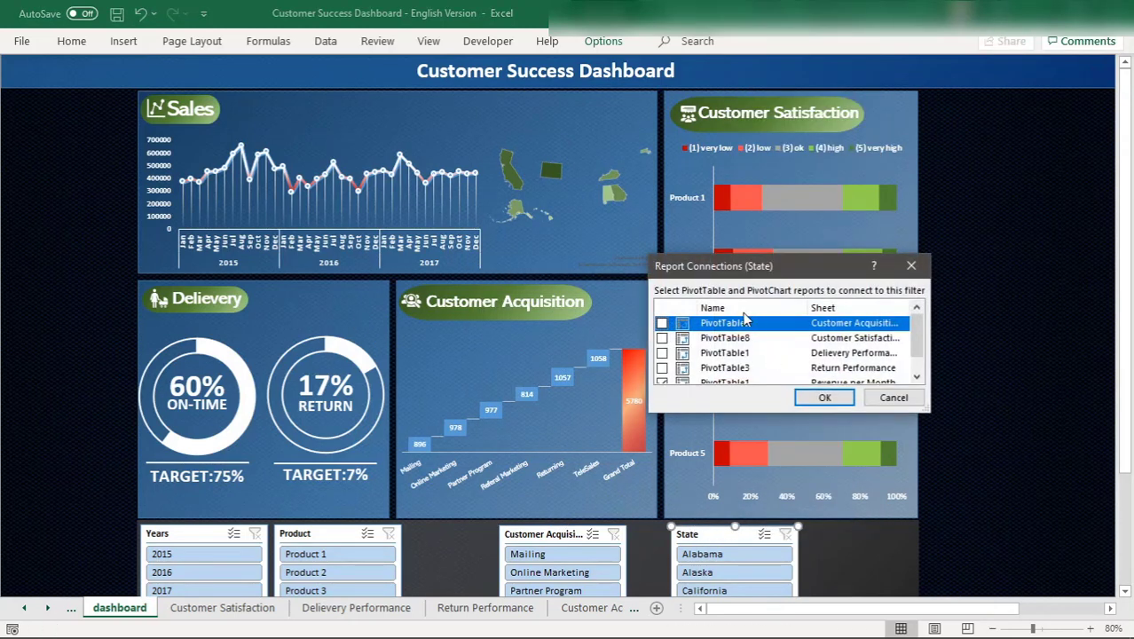
pyautogui.click(662, 339)
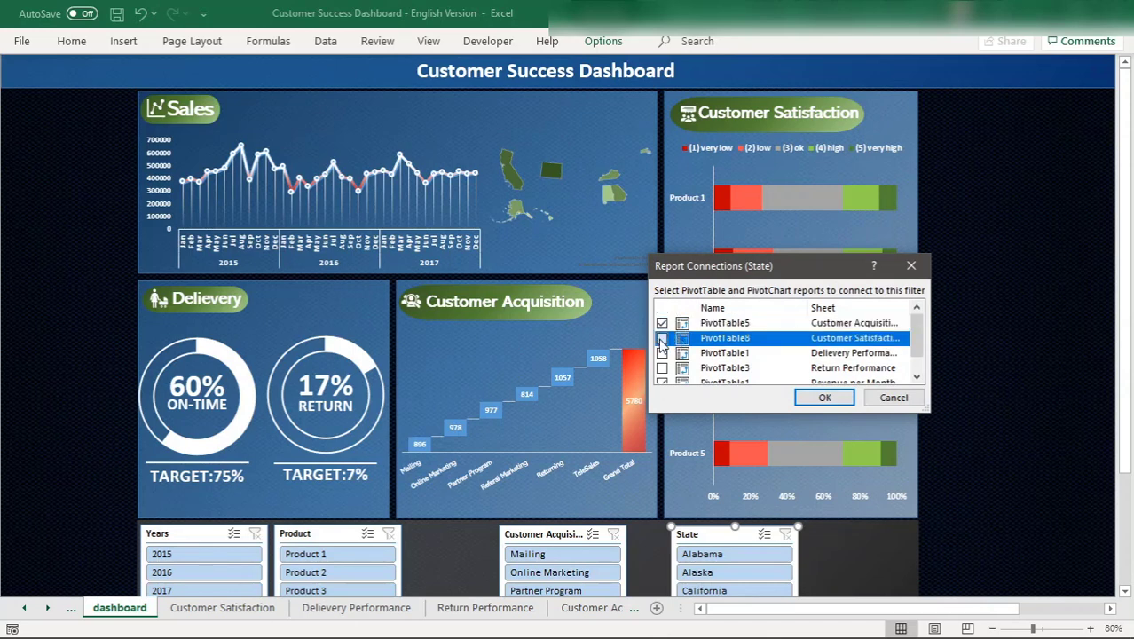
pyautogui.click(672, 368)
pyautogui.click(662, 353)
pyautogui.click(662, 373)
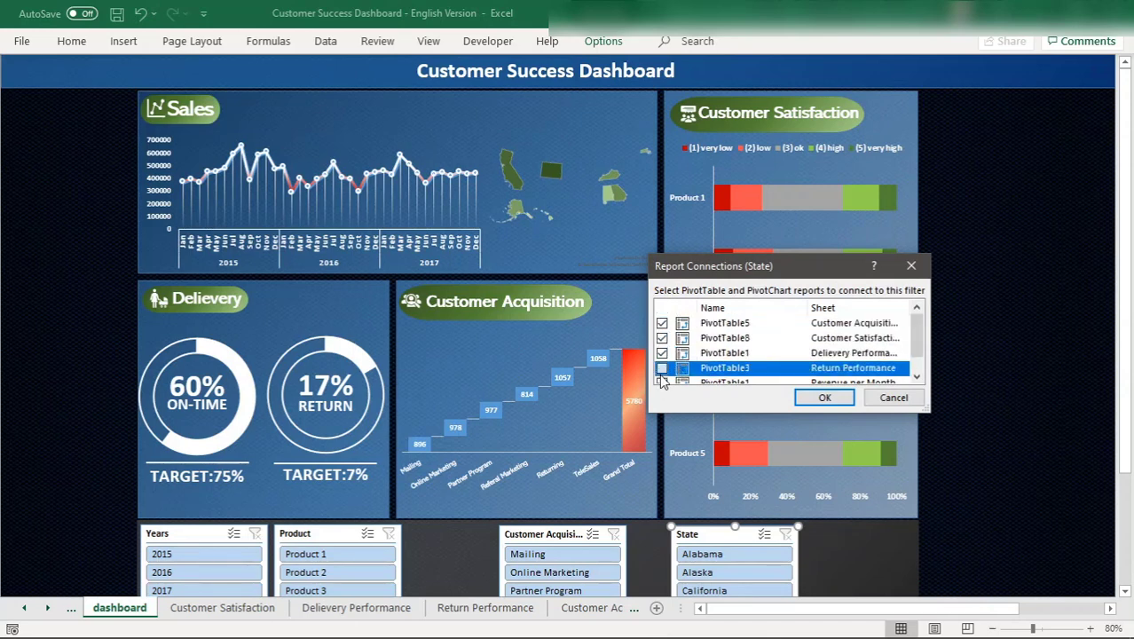
pyautogui.click(919, 371)
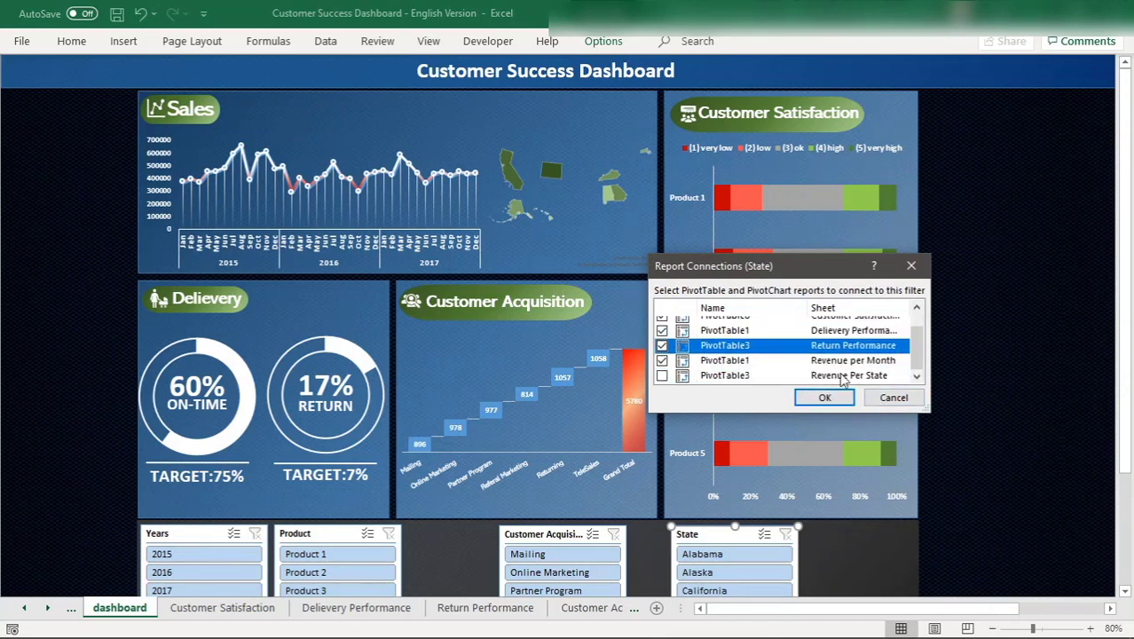
pyautogui.click(684, 378)
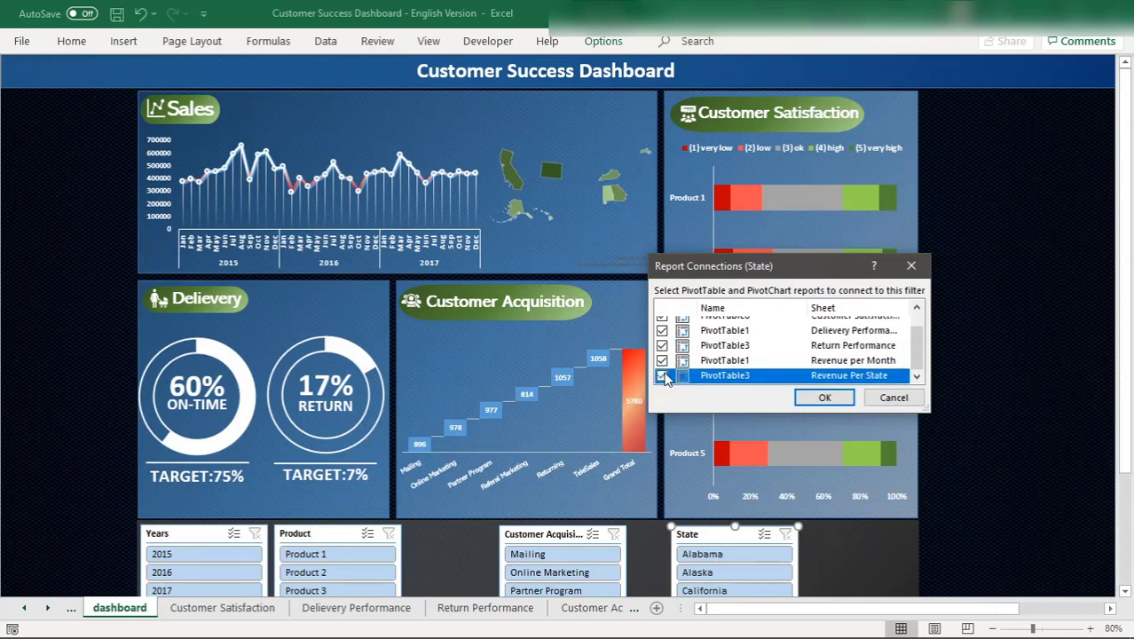
pyautogui.click(825, 397)
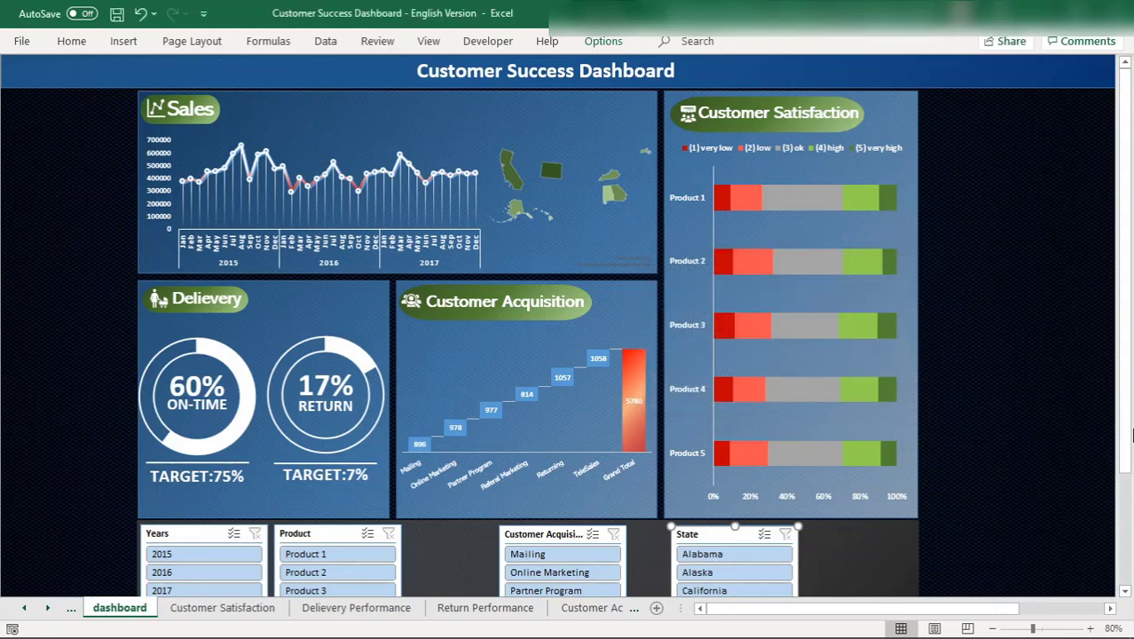
# Widen the State slicer to the outer edge of the dashboard's slicer strip and the Product slicer to about 7.3 cm.
pyautogui.moveTo(1120, 419)
pyautogui.mouseDown()
pyautogui.moveTo(1125, 541)
pyautogui.moveTo(1127, 439)
pyautogui.mouseUp()
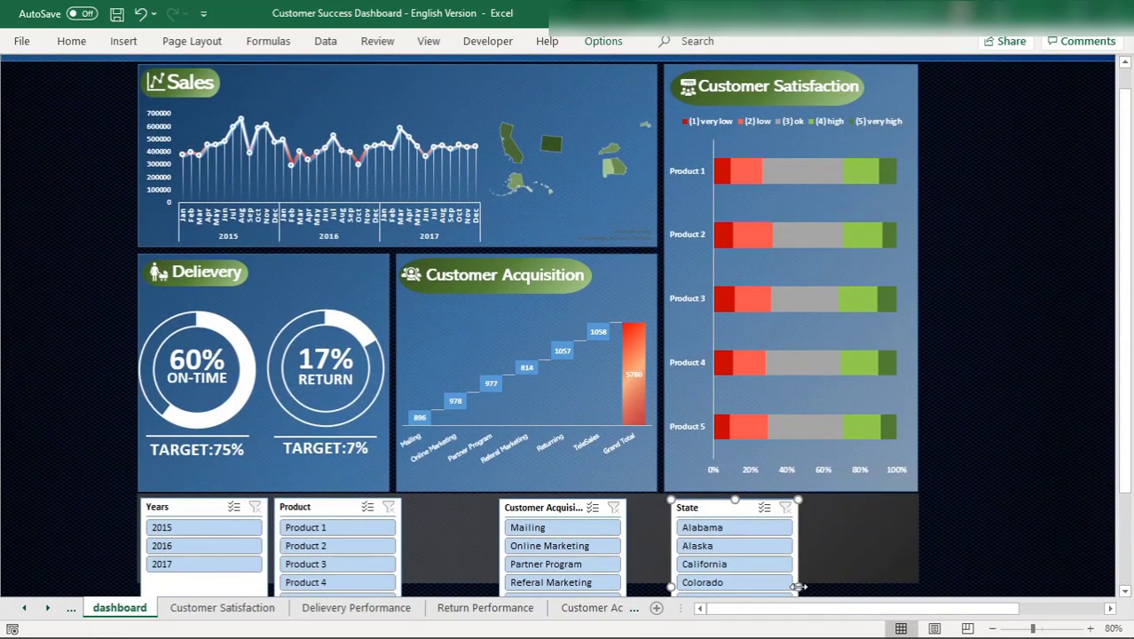
pyautogui.moveTo(797, 586); pyautogui.dragTo(914, 586)
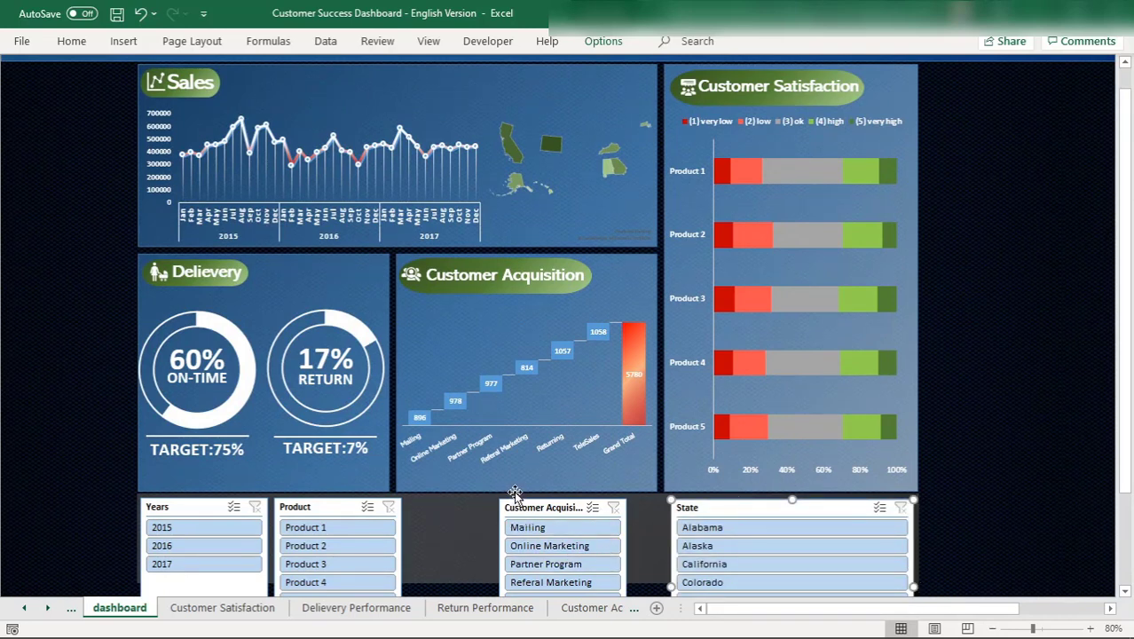
pyautogui.click(330, 509)
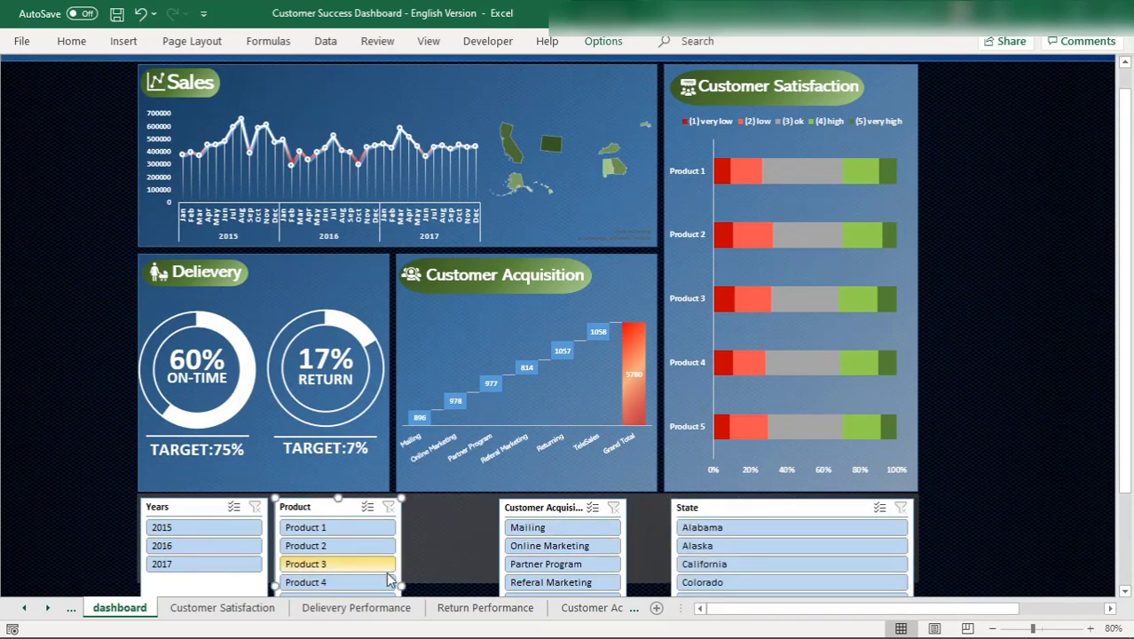
pyautogui.moveTo(402, 584); pyautogui.dragTo(456, 585)
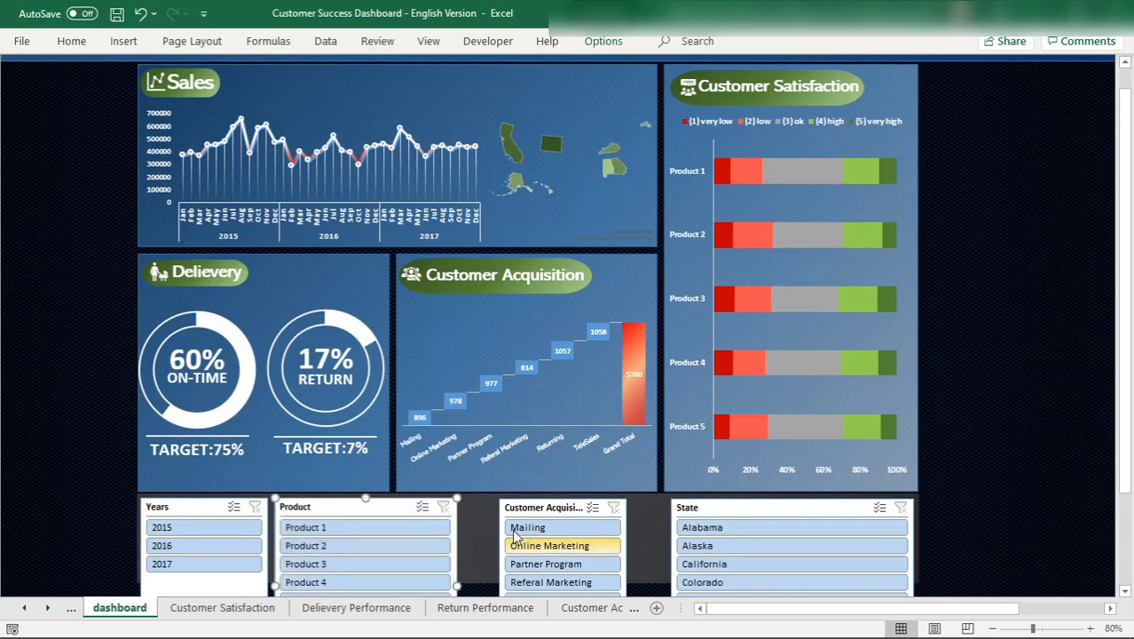
# Move the Customer Acquisition Type slicer closer to the Product slicer and widen it to about 7.6 cm, filling the gap before State.
pyautogui.moveTo(531, 504); pyautogui.dragTo(501, 504)
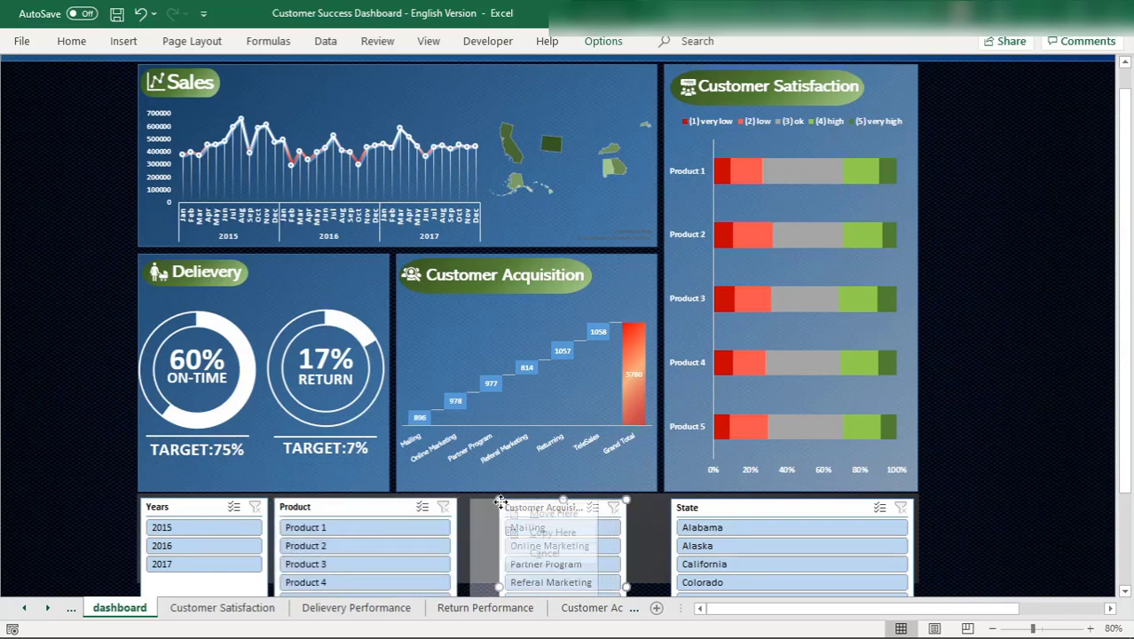
pyautogui.click(546, 513)
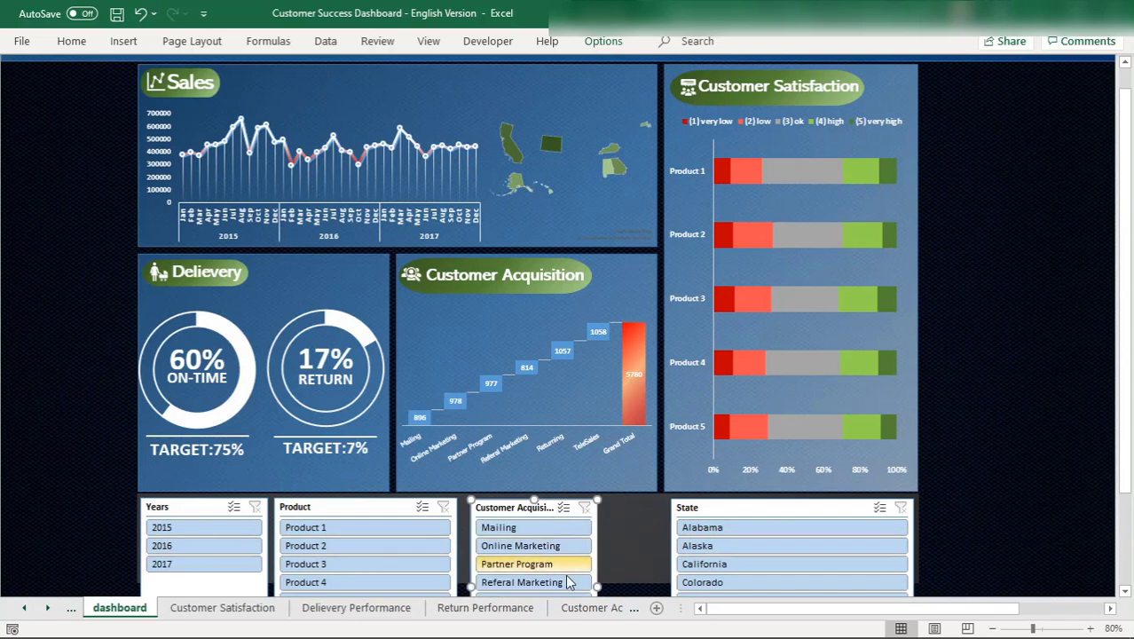
pyautogui.moveTo(600, 587); pyautogui.dragTo(667, 578)
# Narrow the Years slicer to about two thirds of its width, leaving room for its caption.
pyautogui.click(181, 511)
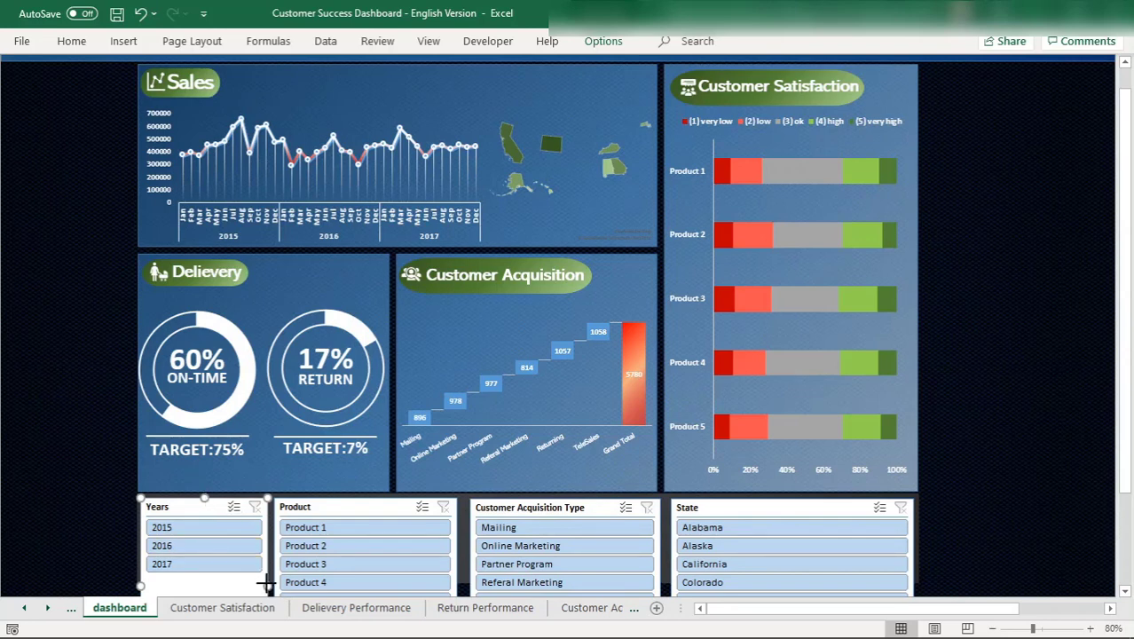
pyautogui.moveTo(267, 587); pyautogui.dragTo(189, 584)
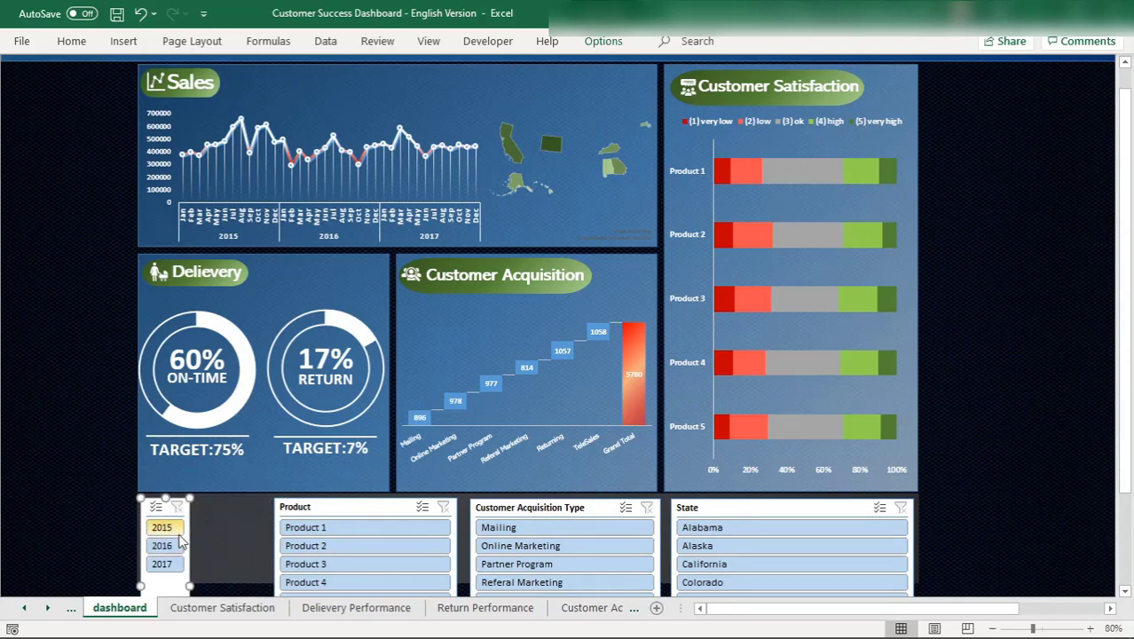
pyautogui.moveTo(191, 585); pyautogui.dragTo(229, 586)
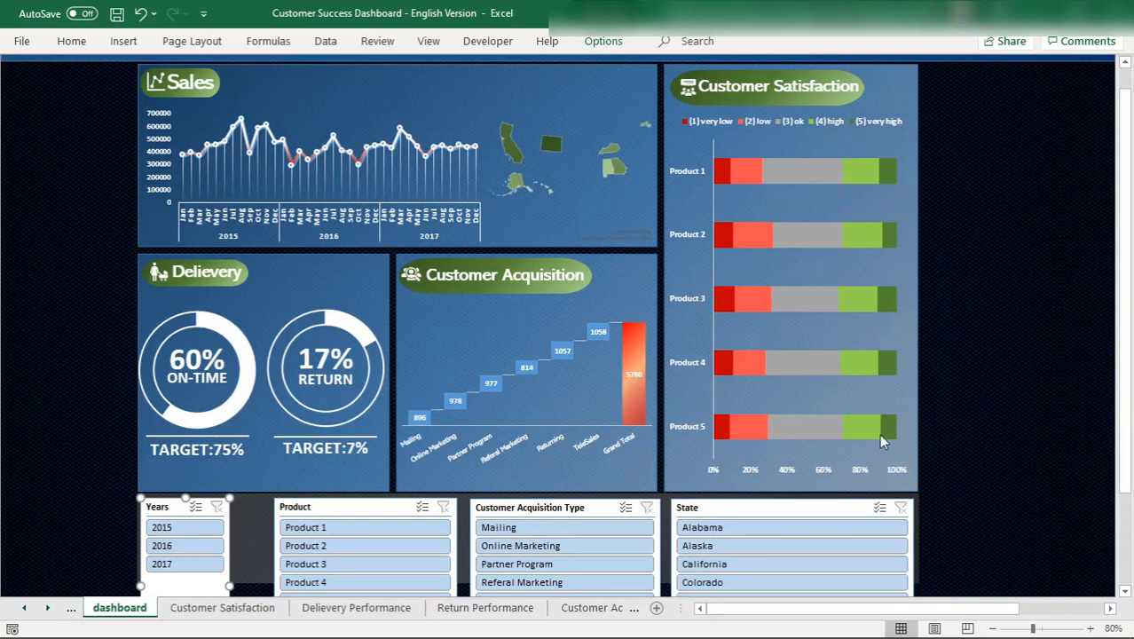
# Arrange the Product slicer's buttons in 2 columns and narrow the slicer to fit them.
pyautogui.click(325, 505)
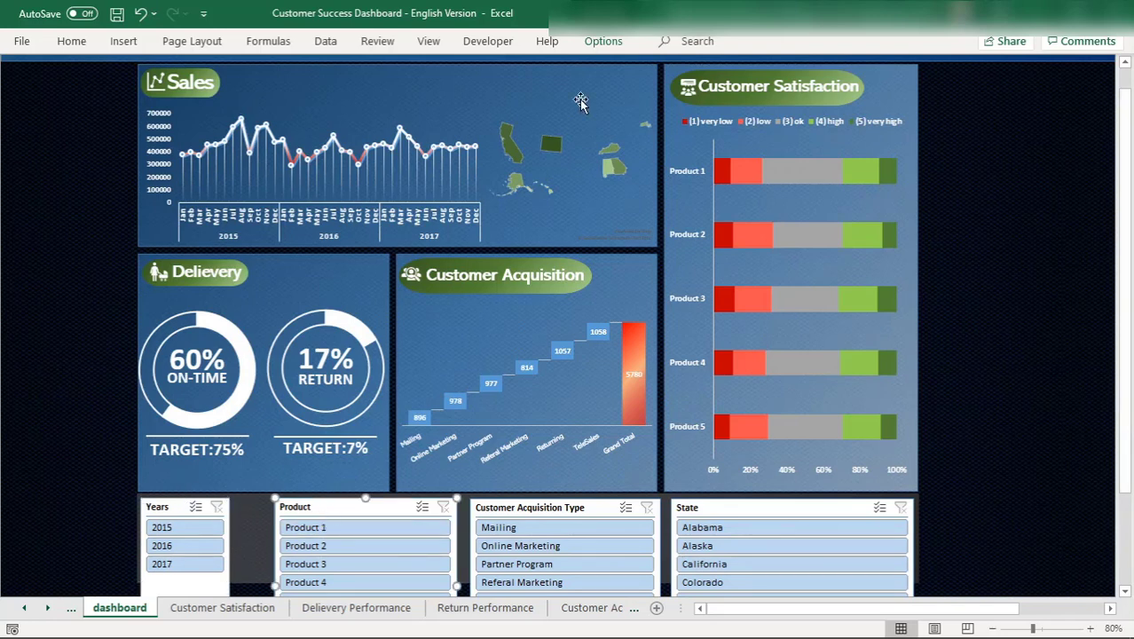
pyautogui.click(602, 43)
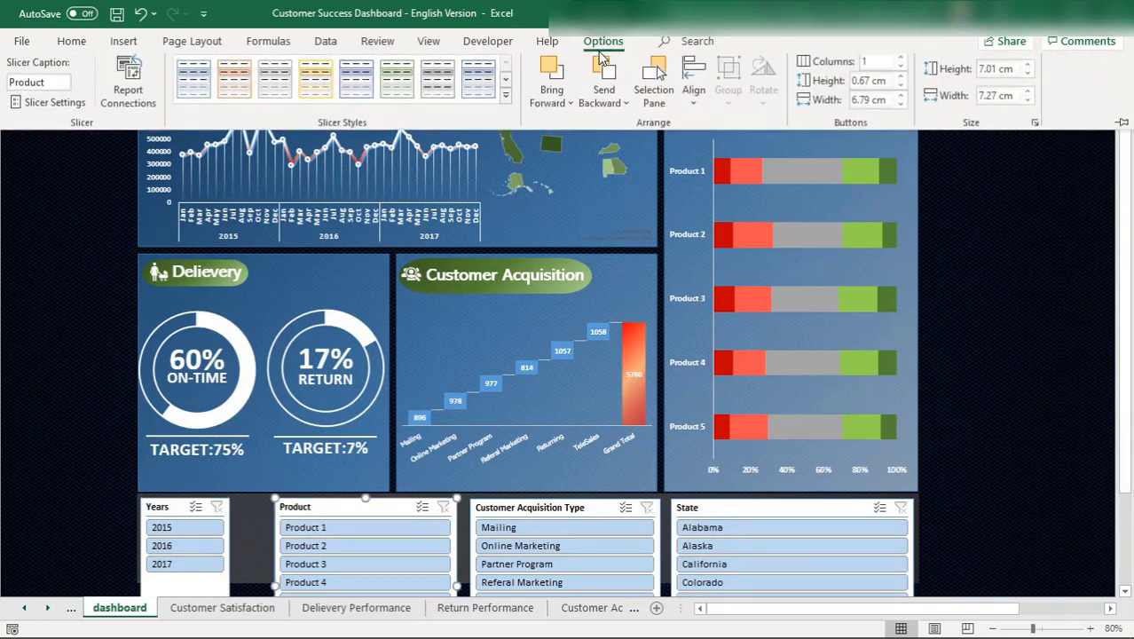
pyautogui.click(899, 66)
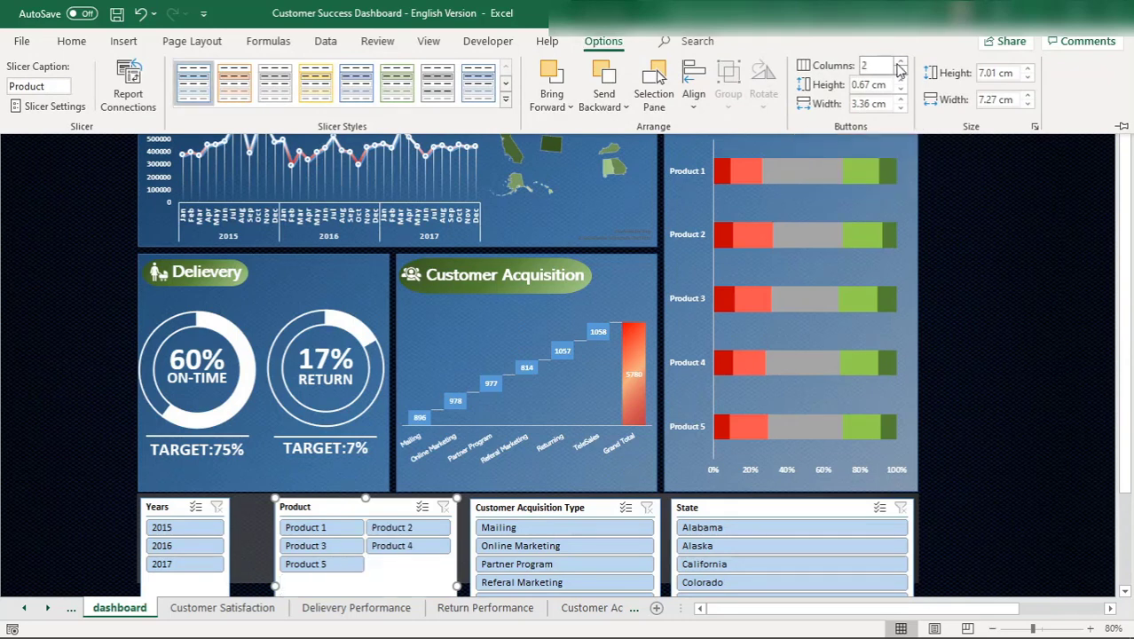
pyautogui.click(458, 584)
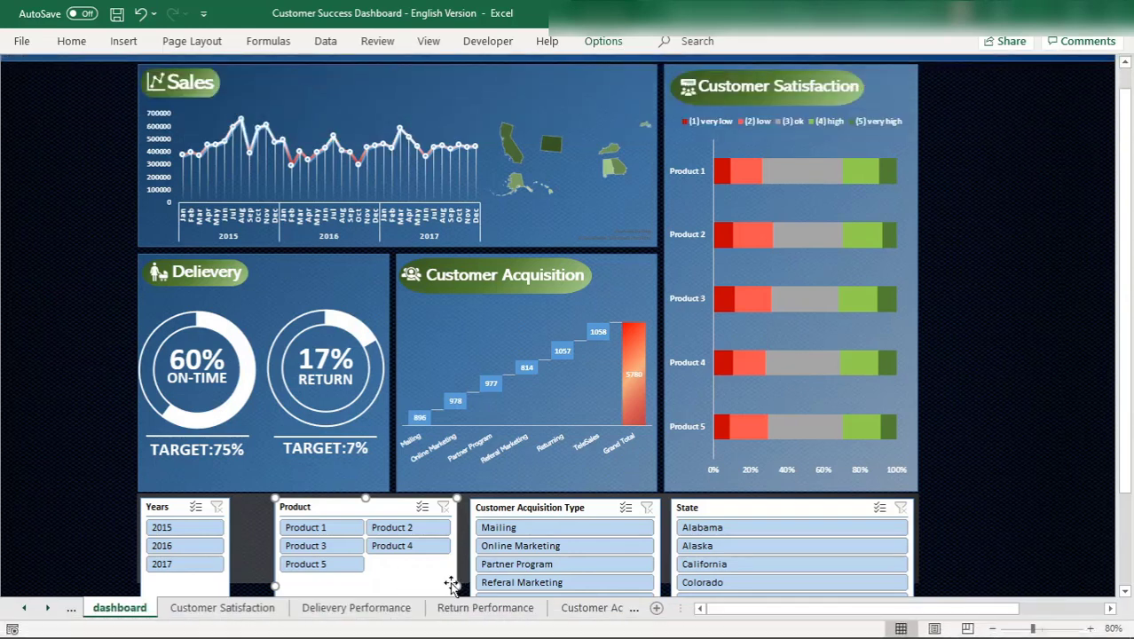
pyautogui.moveTo(455, 584); pyautogui.dragTo(425, 579)
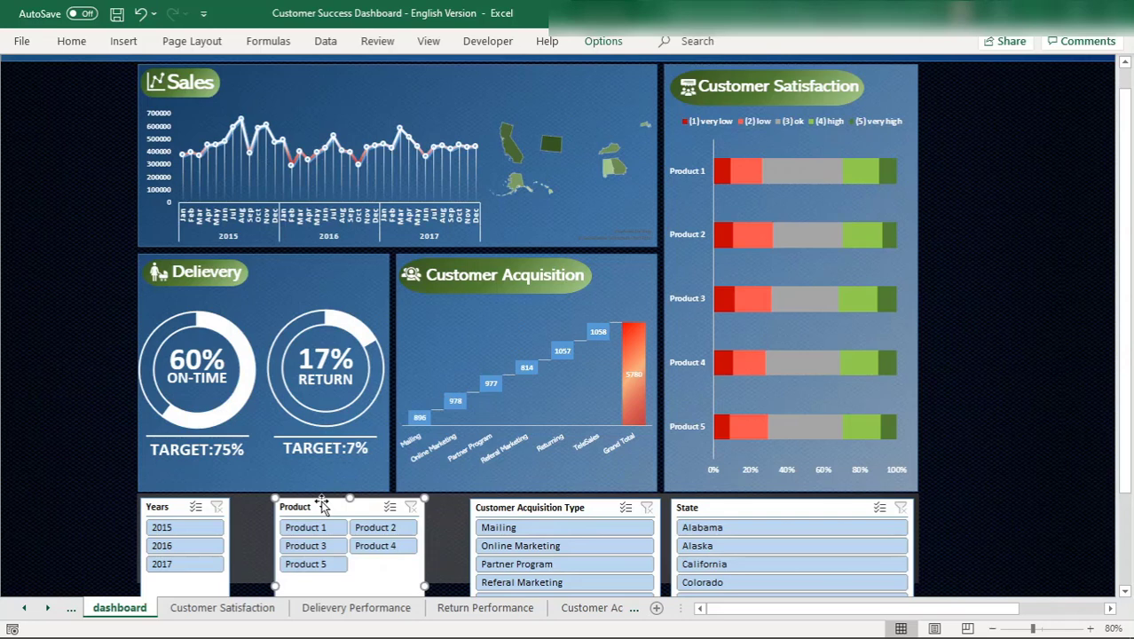
# Shorten the Product slicer to its three button rows and place it in the slicer strip beside the Years slicer.
pyautogui.moveTo(322, 503); pyautogui.dragTo(335, 335)
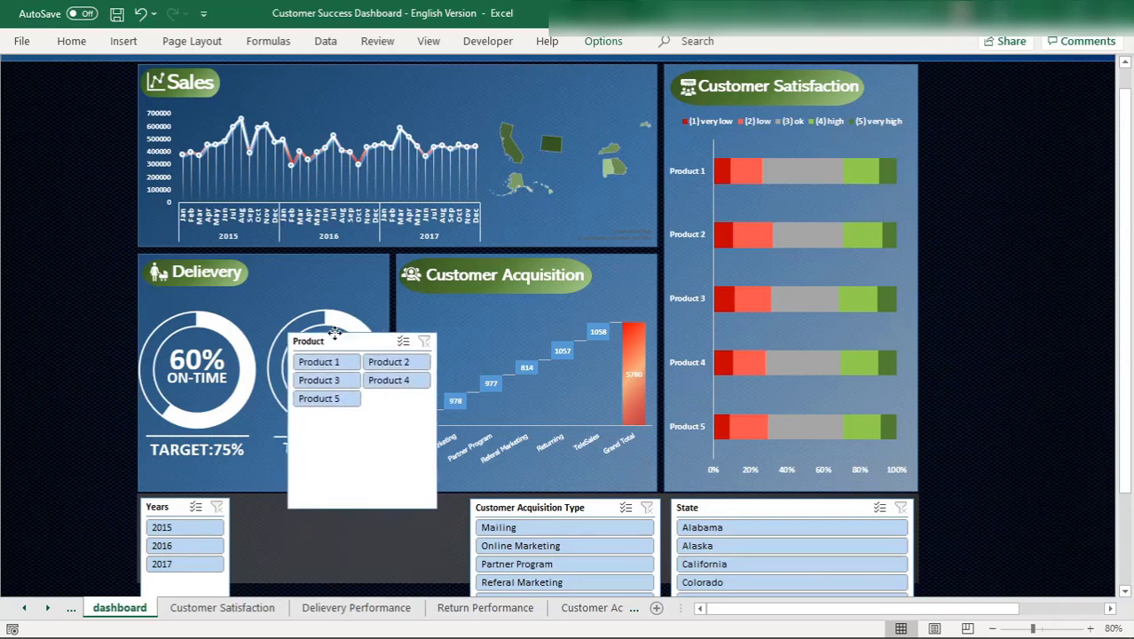
pyautogui.moveTo(361, 506); pyautogui.dragTo(363, 417)
pyautogui.moveTo(343, 341); pyautogui.dragTo(301, 502)
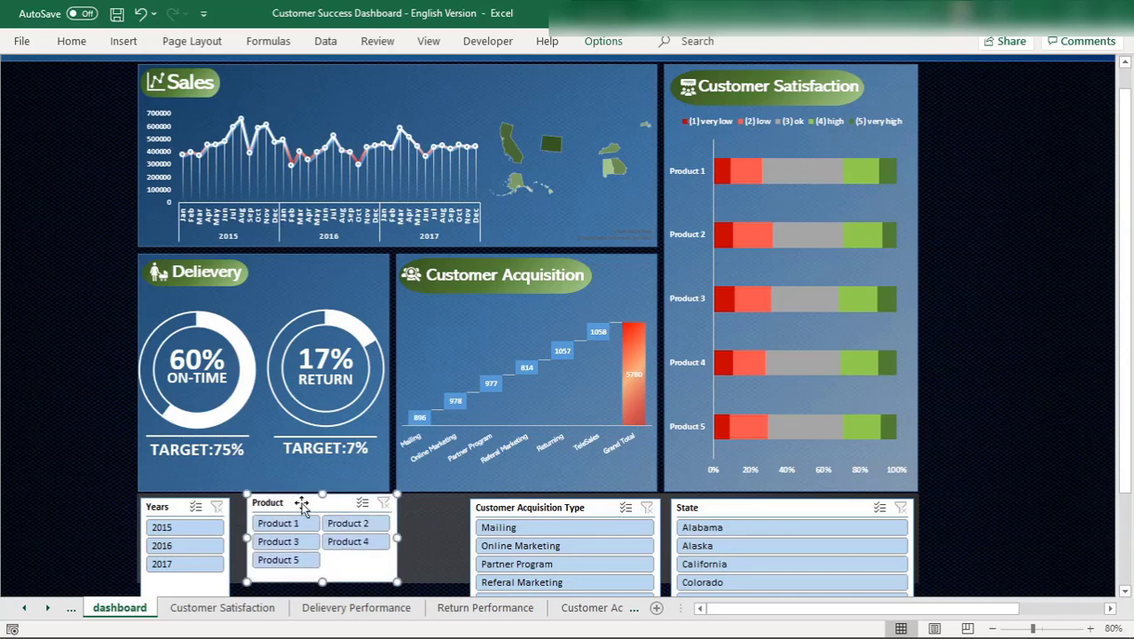
# Shorten the Years slicer to its three buttons and return it to the start of the slicer strip.
pyautogui.moveTo(182, 505); pyautogui.dragTo(209, 359)
pyautogui.moveTo(214, 529); pyautogui.dragTo(207, 432)
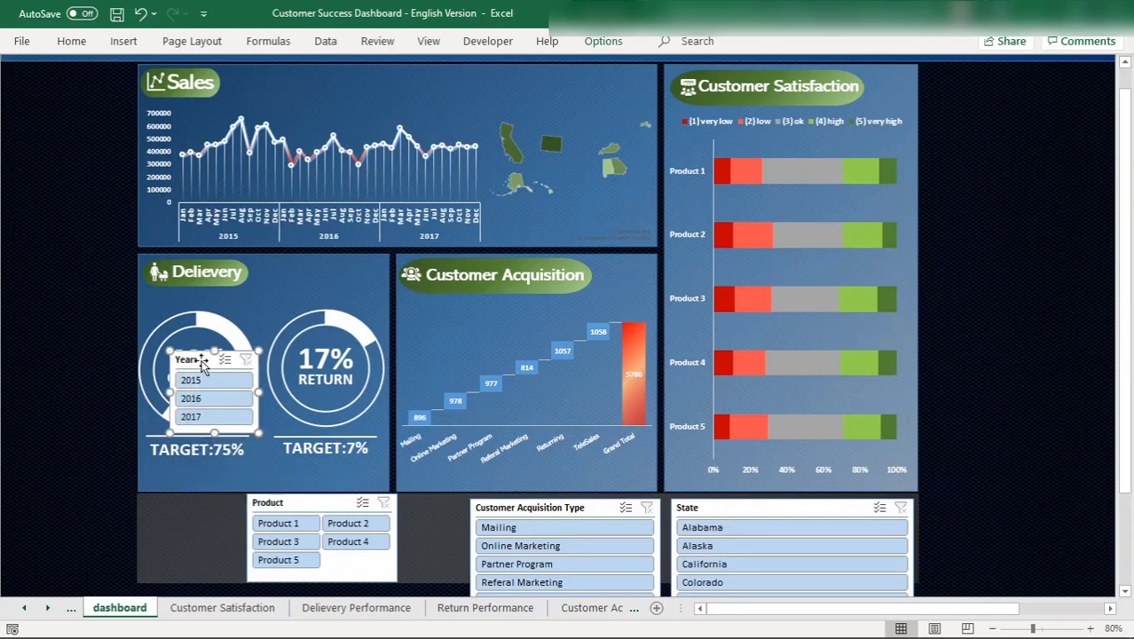
pyautogui.moveTo(201, 358); pyautogui.dragTo(172, 503)
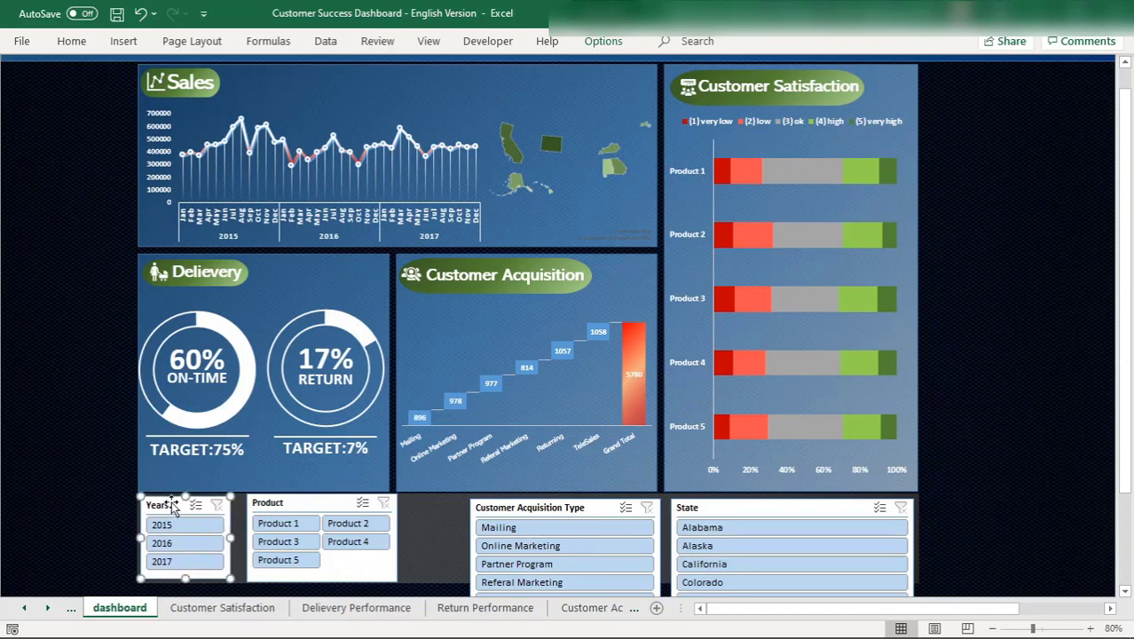
# Nudge the Product slicer left in small increments until it sits right beside the Years slicer.
pyautogui.click(282, 505)
pyautogui.press('Left')
pyautogui.press('Left')
pyautogui.press('Left')
pyautogui.press('Left')
pyautogui.press('Left')
pyautogui.press('Left')
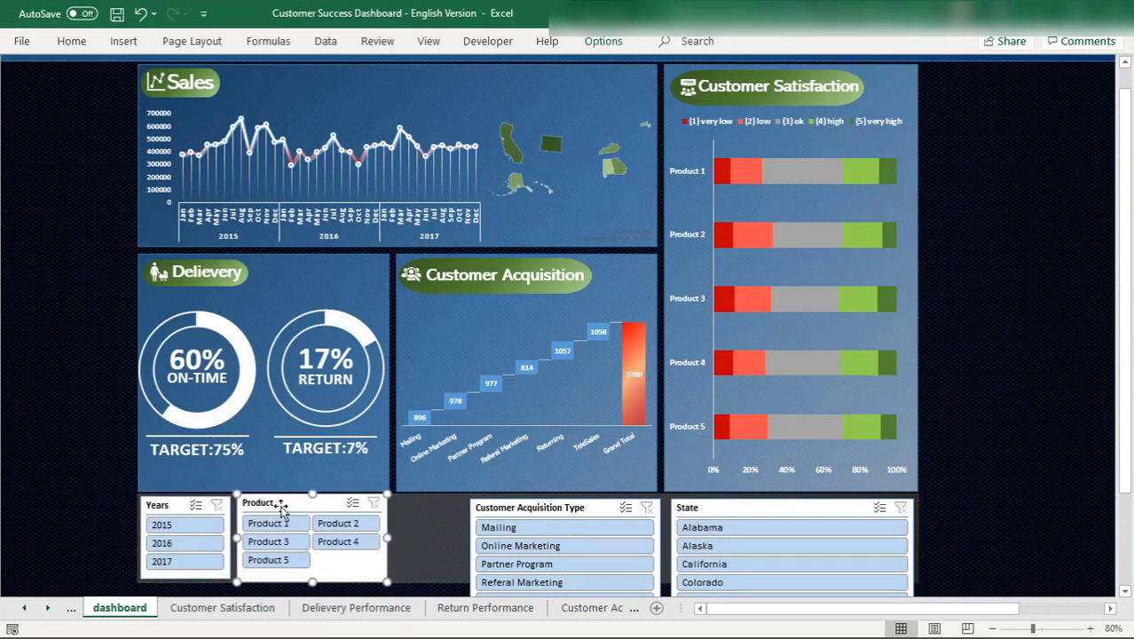
pyautogui.press('Left')
pyautogui.press('Left')
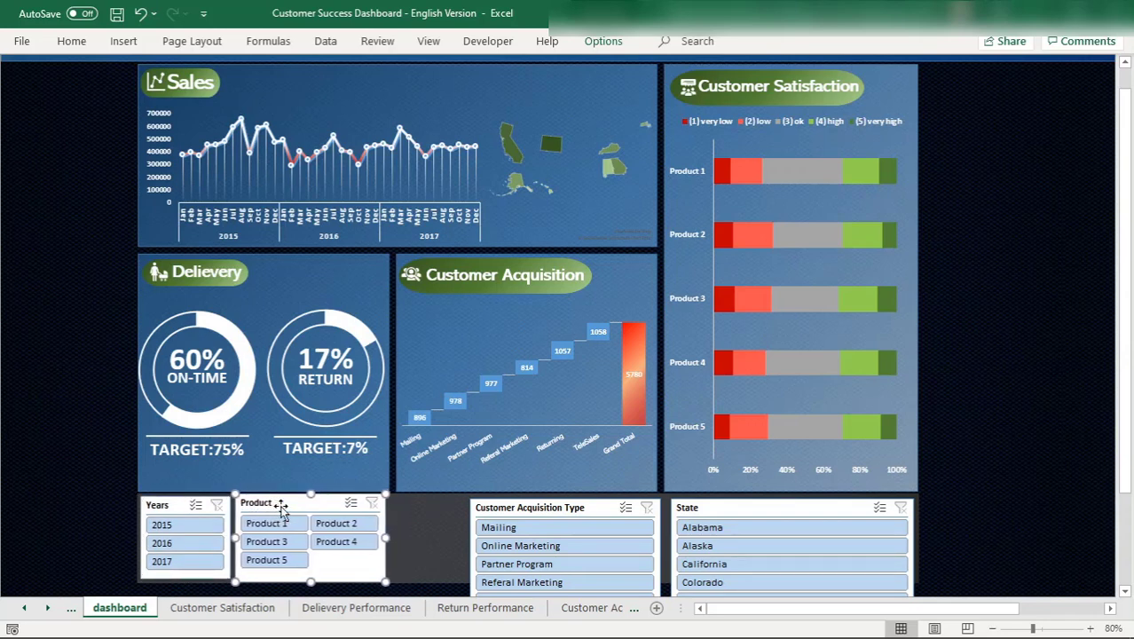
# Move the Customer Acquisition Type slicer next to the Product slicer and arrange its buttons in 2 columns.
pyautogui.click(481, 507)
pyautogui.moveTo(477, 506); pyautogui.dragTo(400, 503)
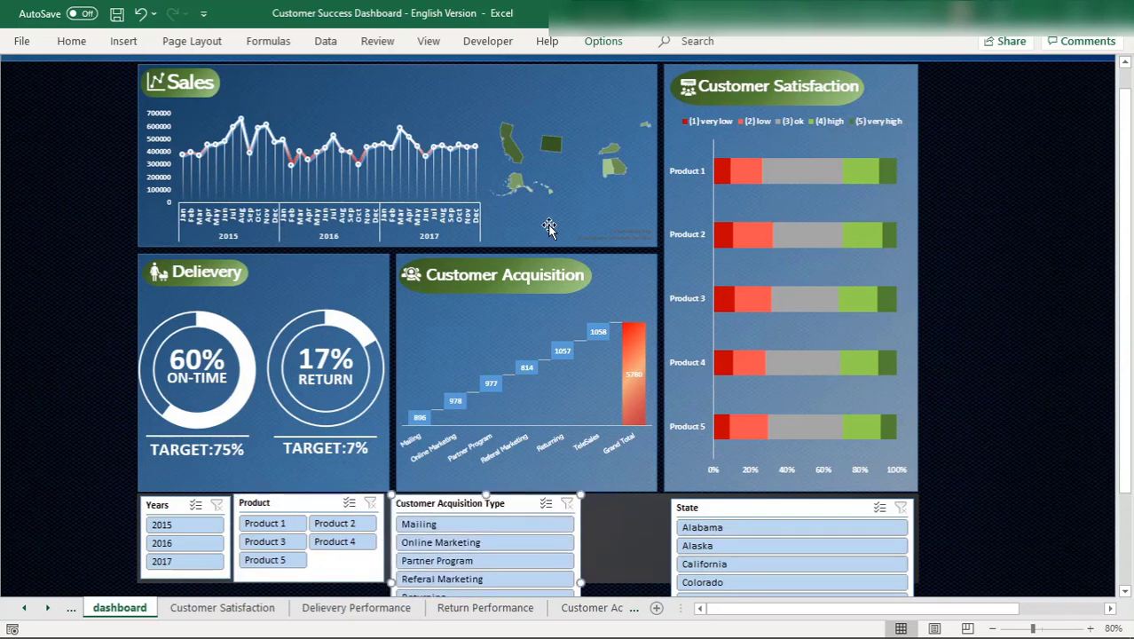
pyautogui.click(603, 42)
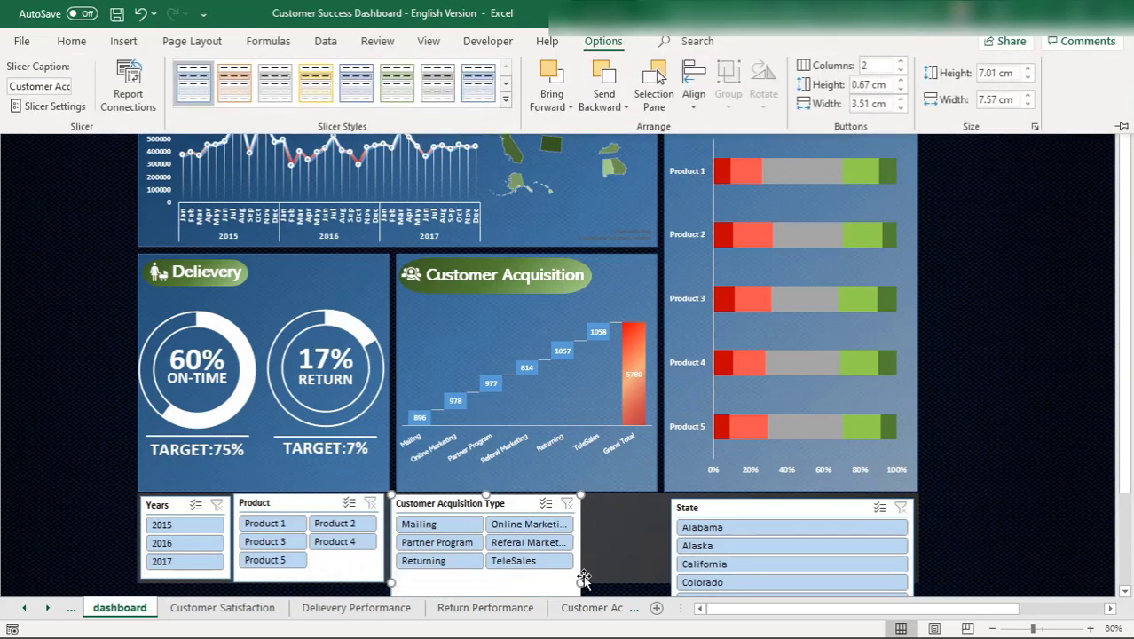
pyautogui.hotkey('ctrl', 'F1')
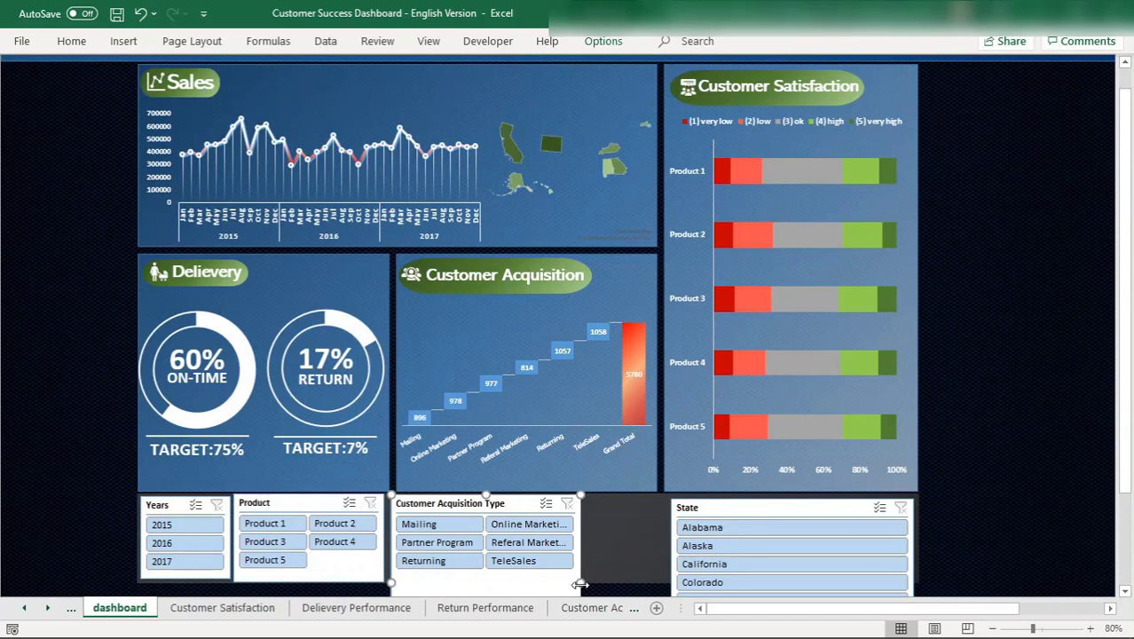
# Widen the Customer Acquisition Type slicer to fit its button names, shorten it to three rows, and place it beside the Product slicer.
pyautogui.moveTo(580, 585); pyautogui.dragTo(601, 584)
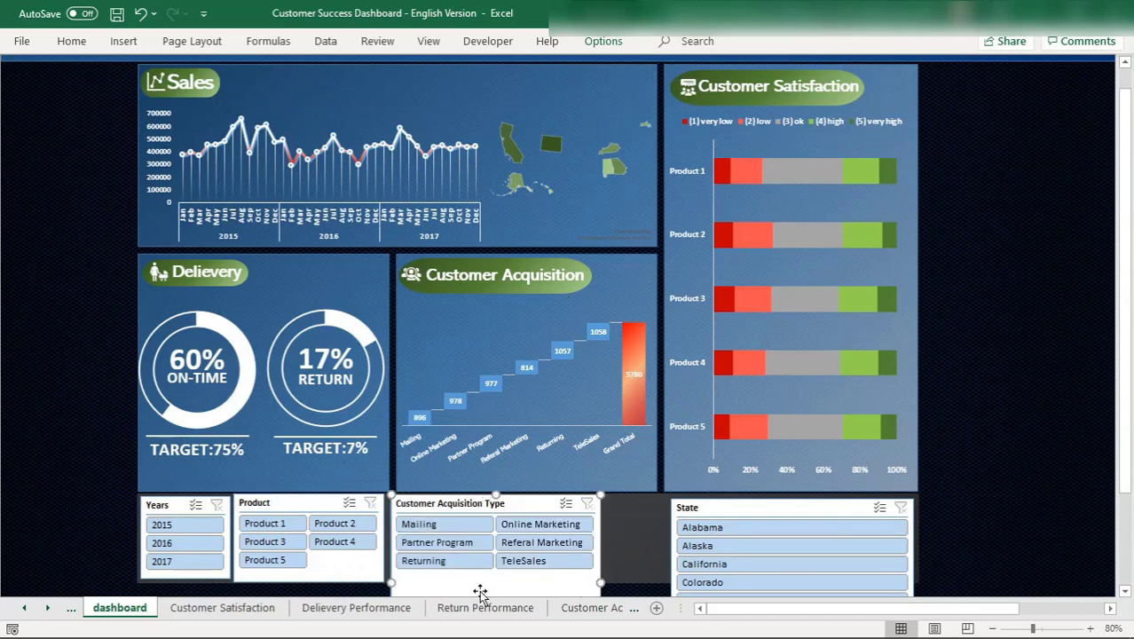
pyautogui.moveTo(500, 504); pyautogui.dragTo(512, 363)
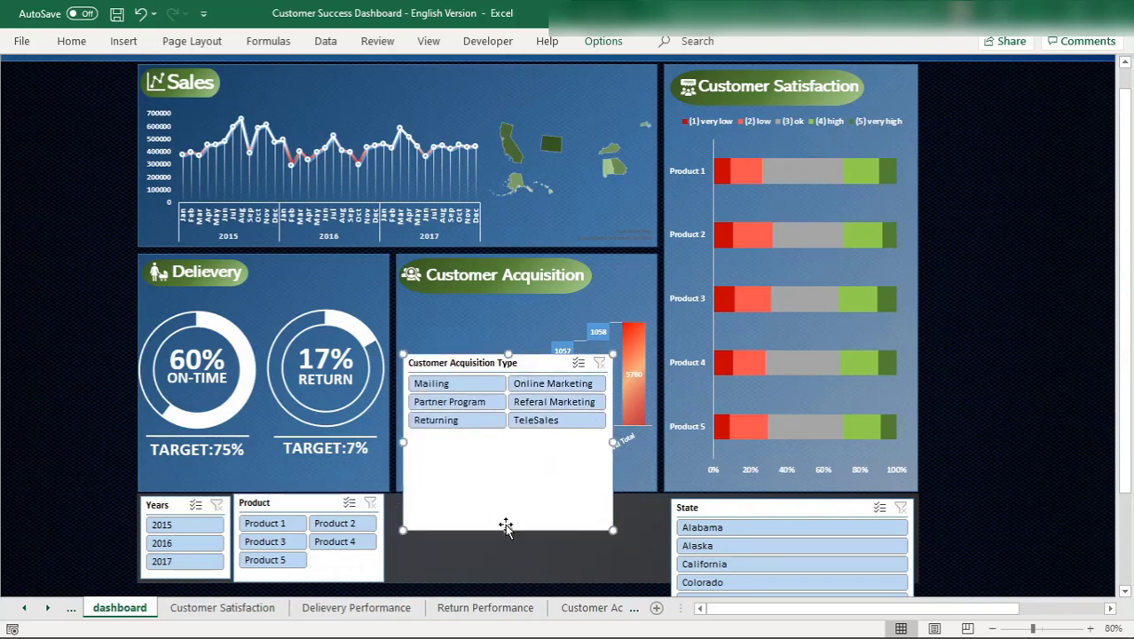
pyautogui.moveTo(508, 526); pyautogui.dragTo(511, 438)
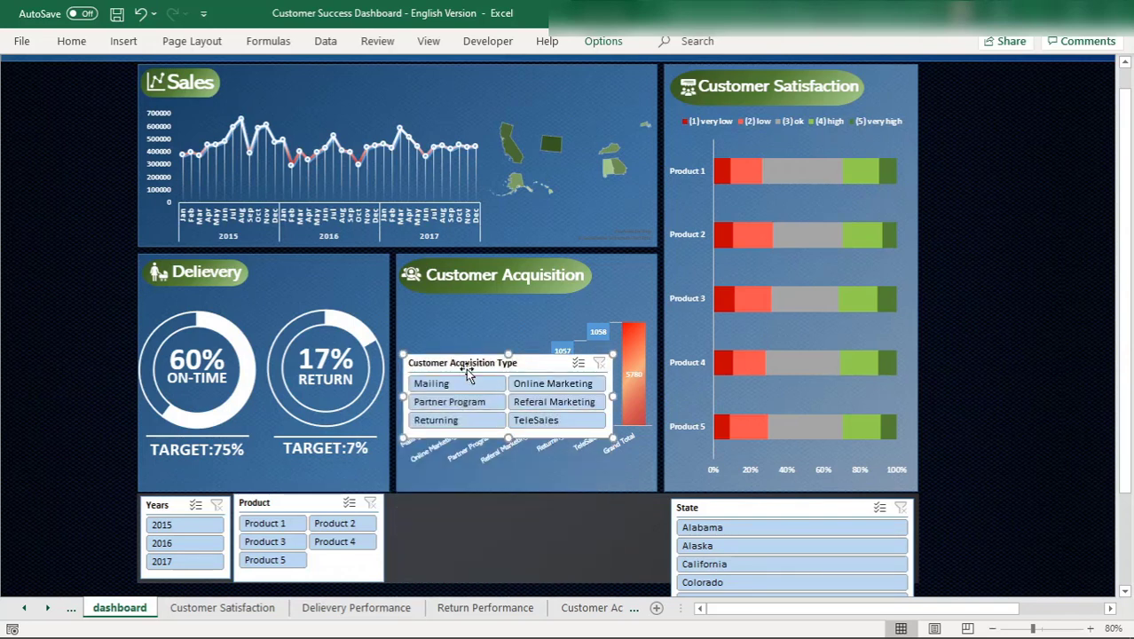
pyautogui.moveTo(467, 355); pyautogui.dragTo(457, 500)
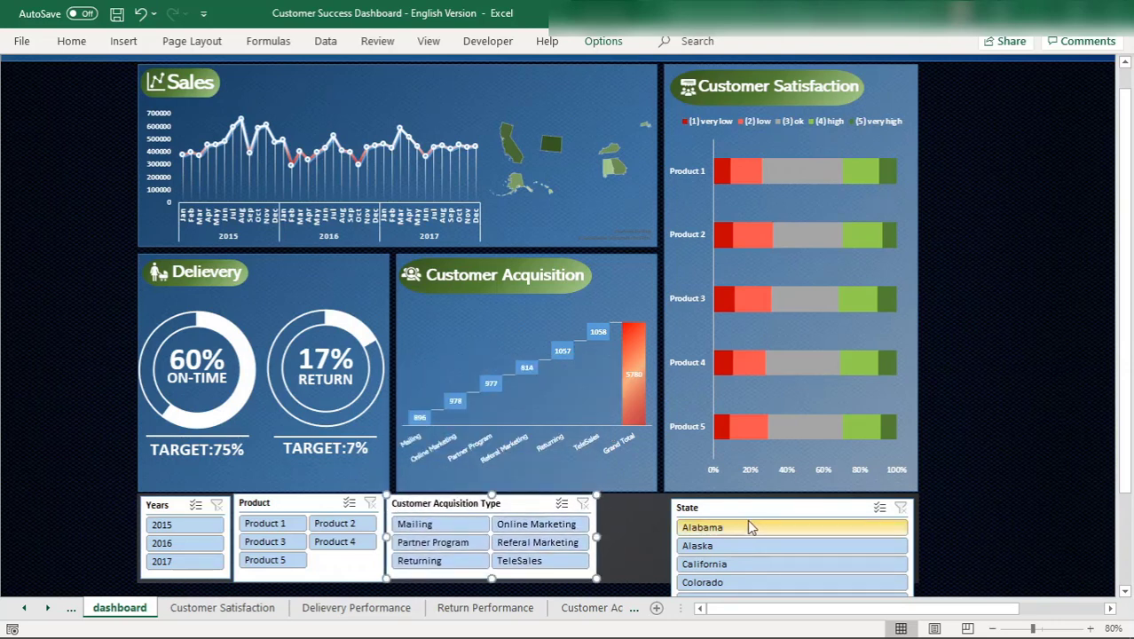
# Move the State slicer beside the Customer Acquisition Type slicer and arrange its buttons in 3 columns.
pyautogui.moveTo(730, 504); pyautogui.dragTo(665, 507)
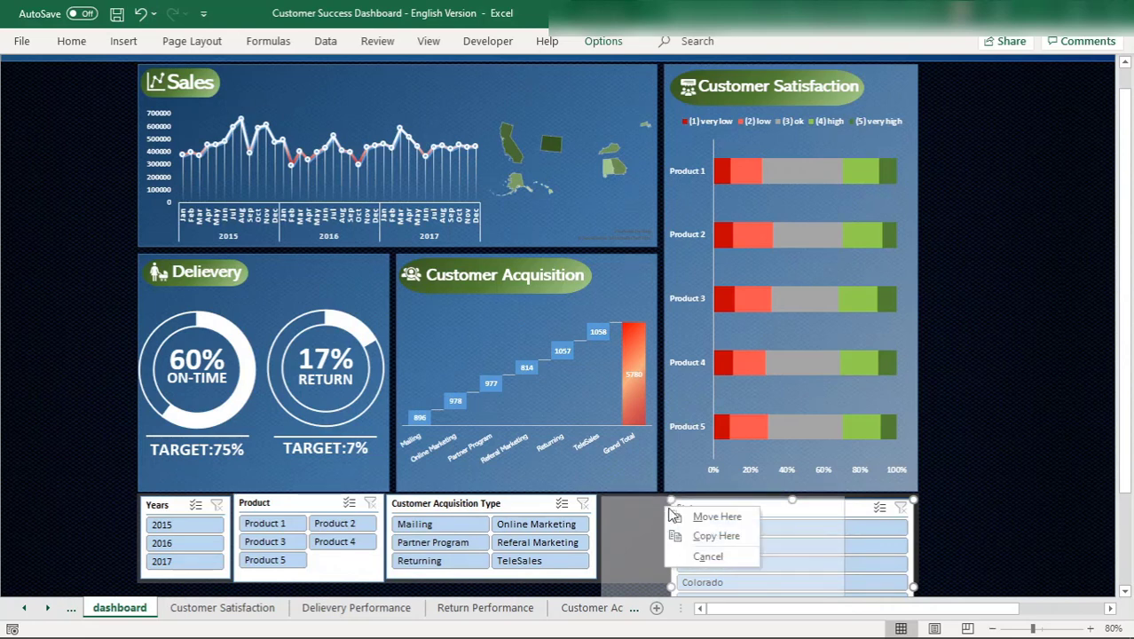
pyautogui.click(717, 517)
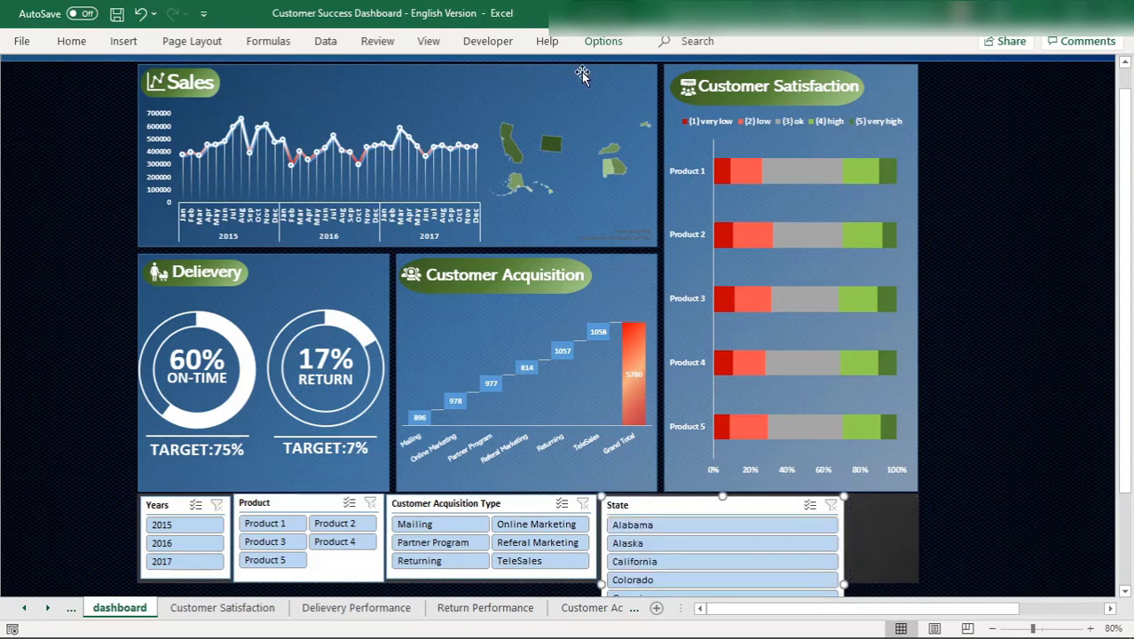
pyautogui.click(603, 41)
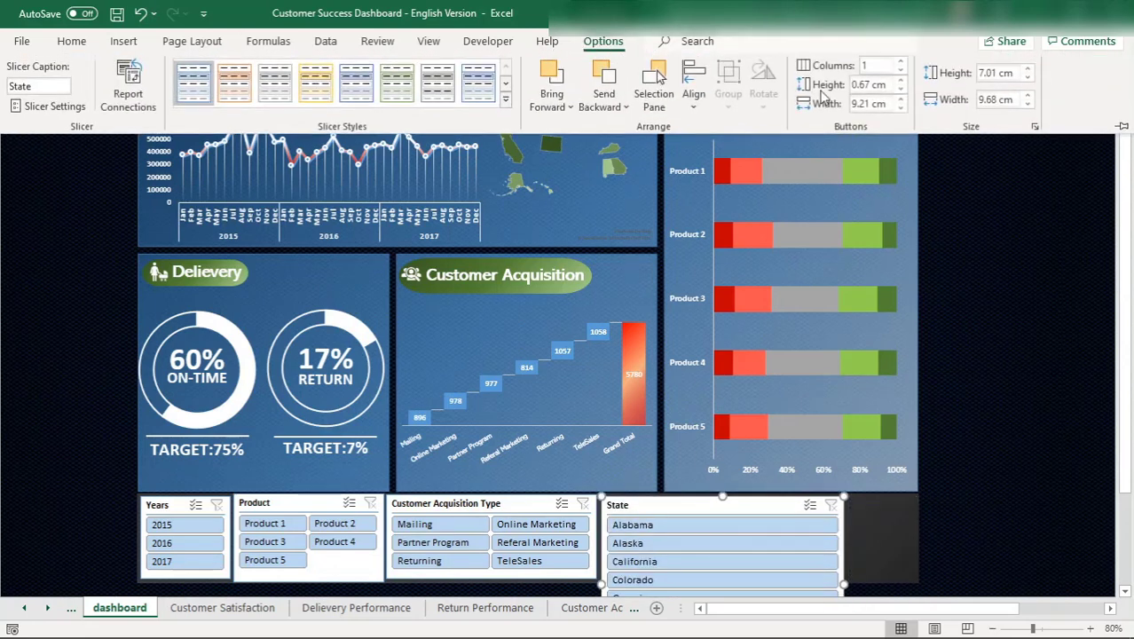
pyautogui.click(901, 62)
pyautogui.click(901, 61)
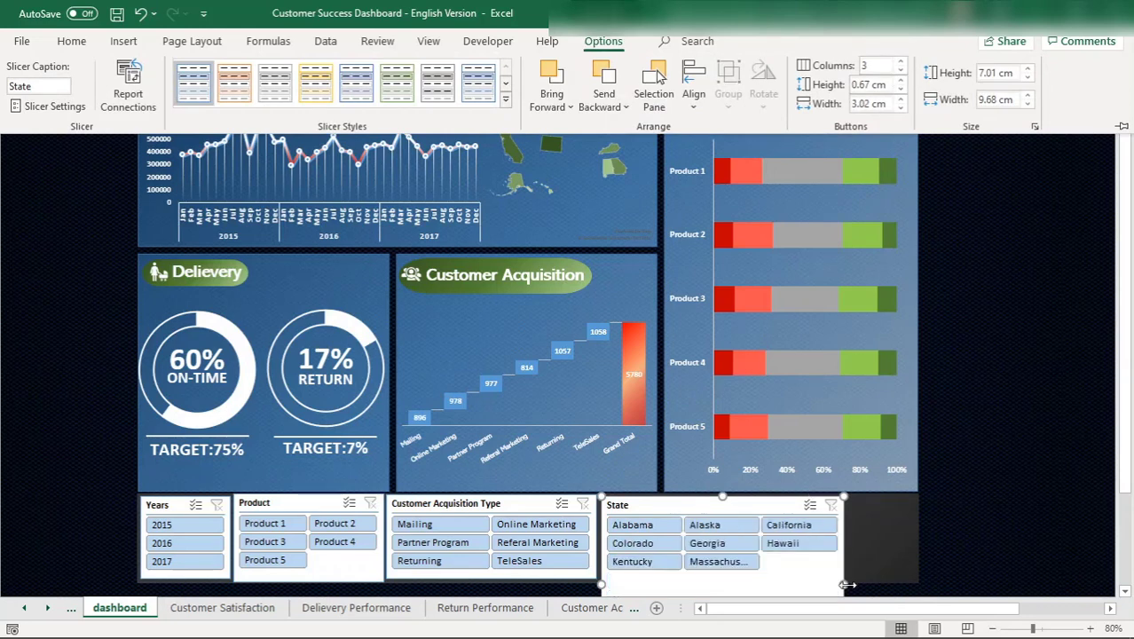
pyautogui.hotkey('ctrl', 'F1')
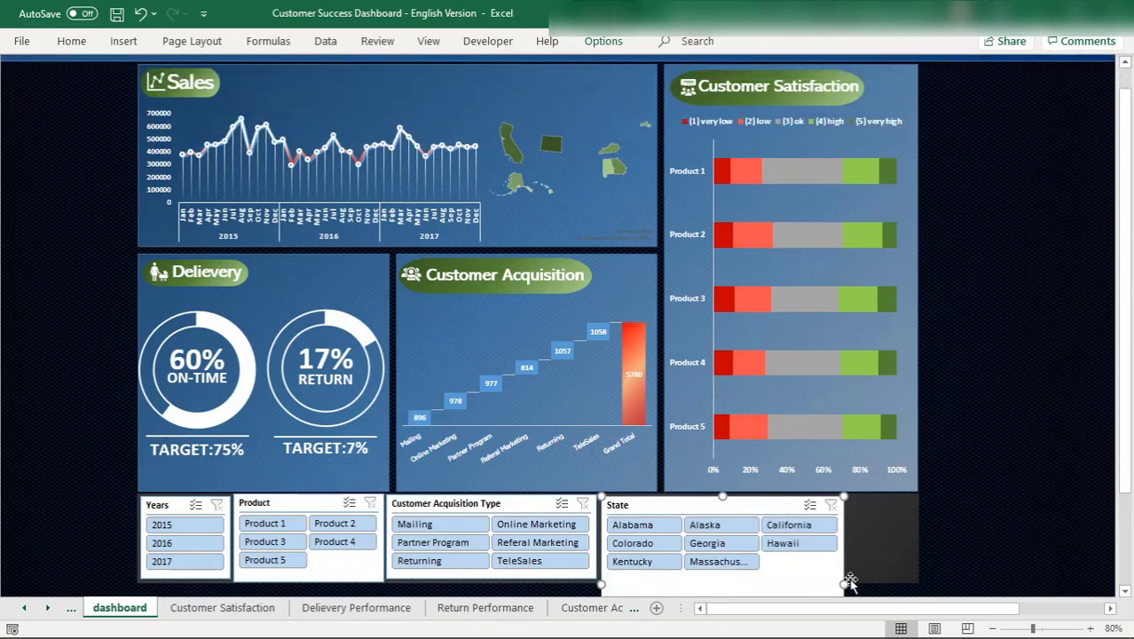
# Widen the State slicer to the dashboard's edge, shorten it to about three rows, and place it back in the slicer strip.
pyautogui.moveTo(845, 583); pyautogui.dragTo(914, 584)
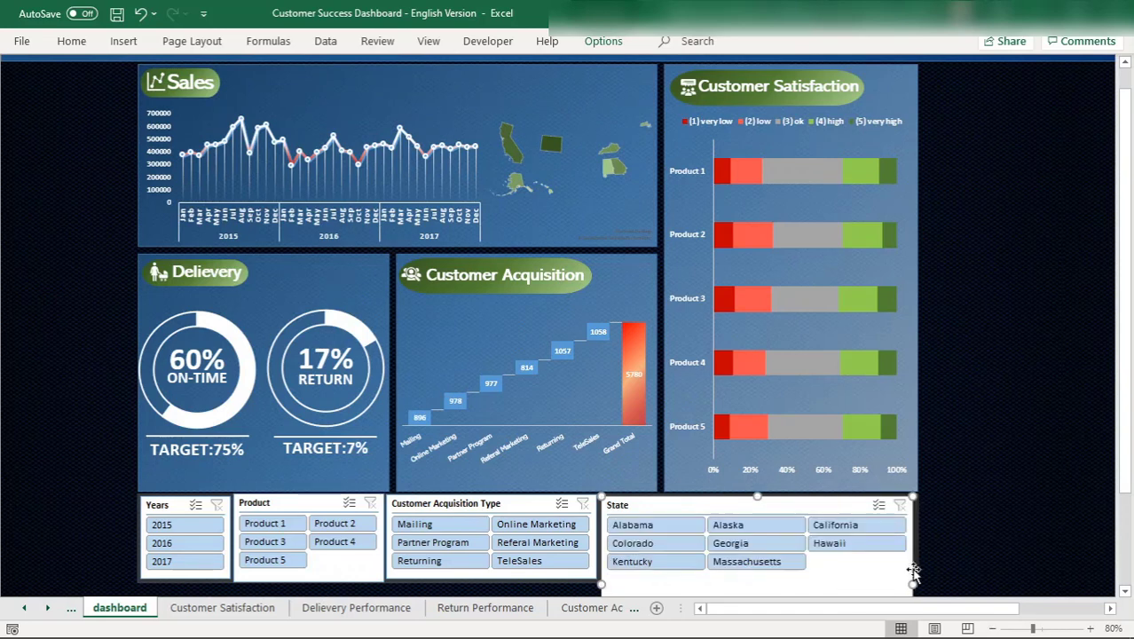
pyautogui.moveTo(717, 503); pyautogui.dragTo(718, 368)
pyautogui.moveTo(759, 534); pyautogui.dragTo(763, 437)
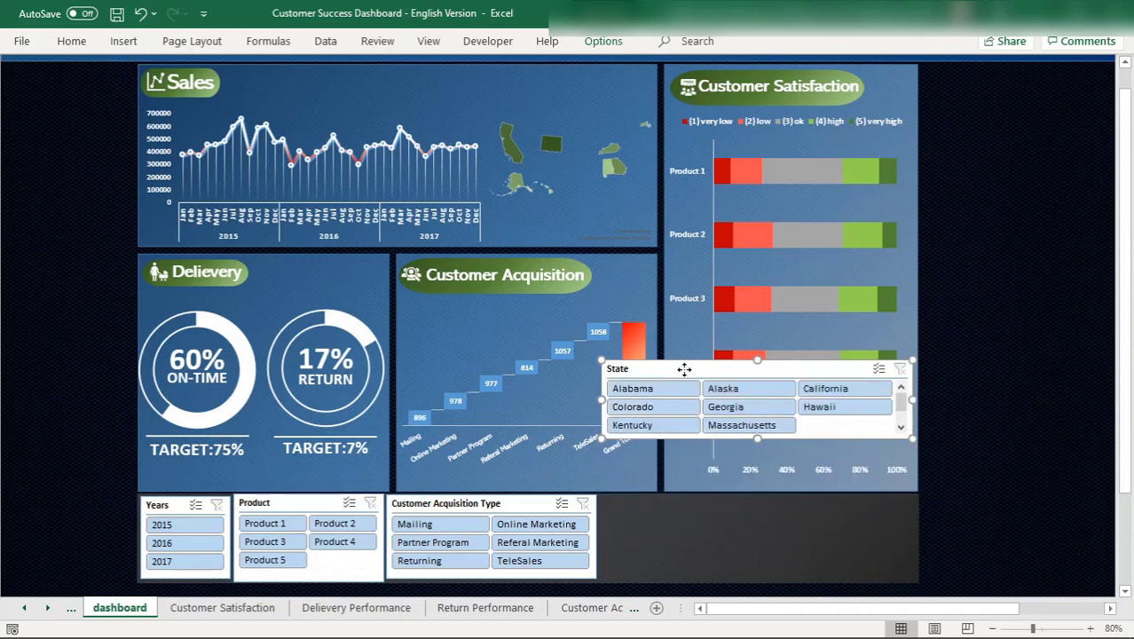
pyautogui.moveTo(684, 369); pyautogui.dragTo(686, 506)
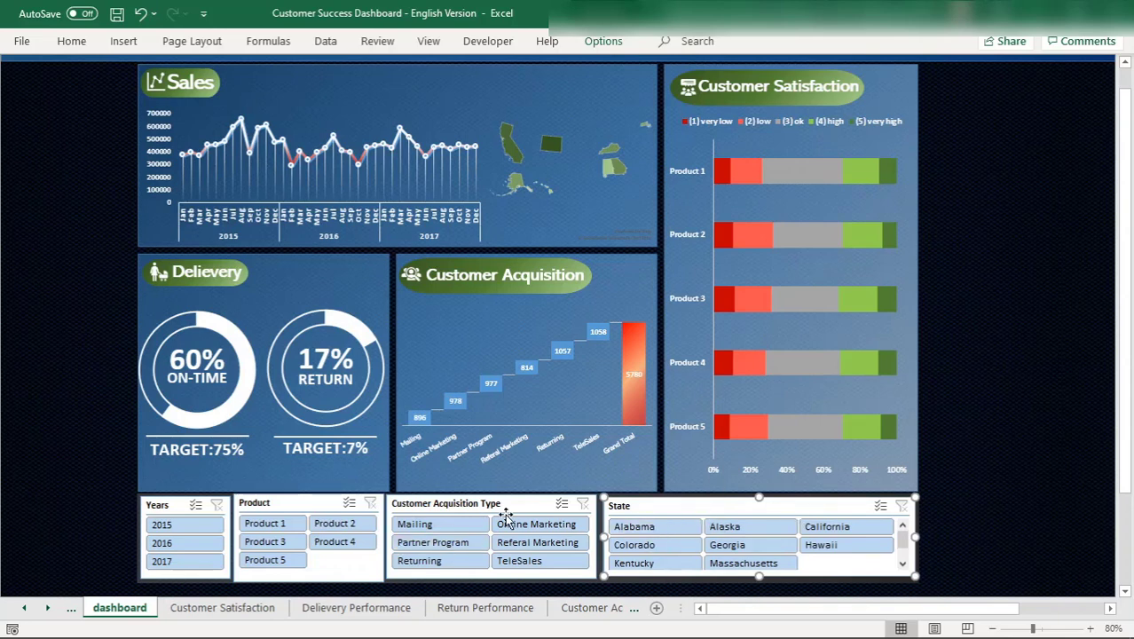
# Test the slicers by filtering to 2015 with Product 1 and Product 4 in turn, then clear both filters.
pyautogui.click(167, 526)
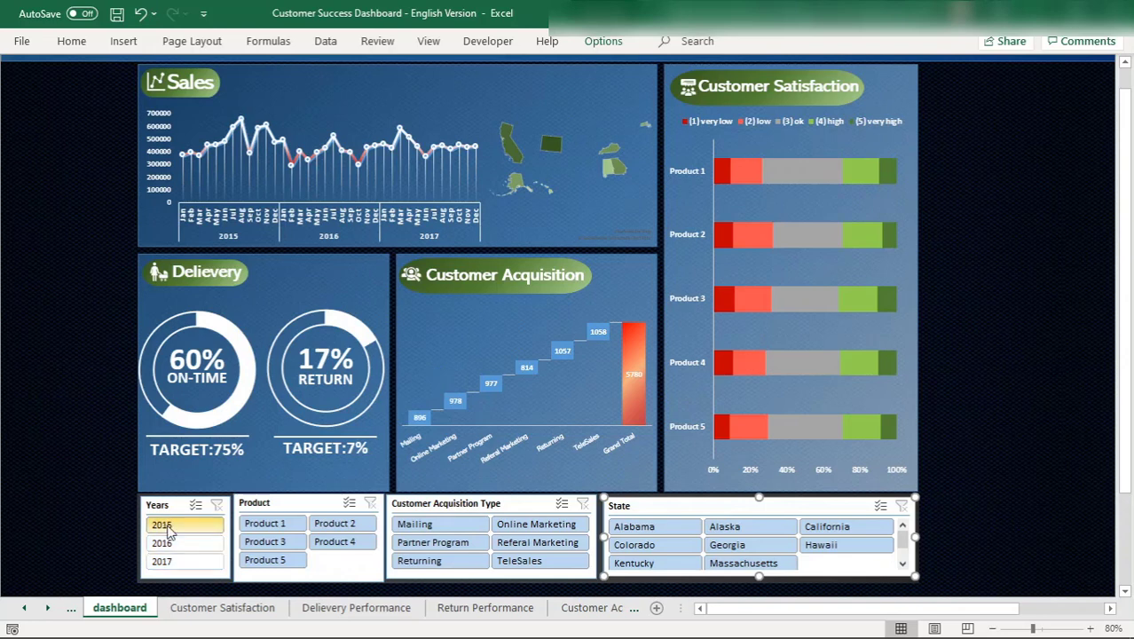
pyautogui.click(273, 527)
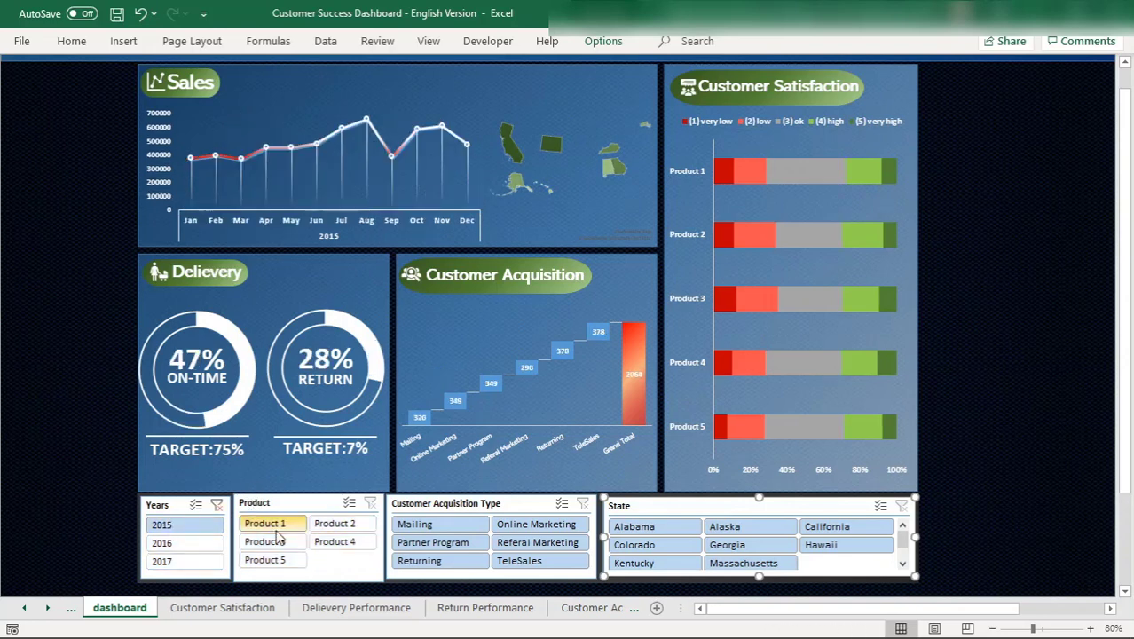
pyautogui.click(344, 540)
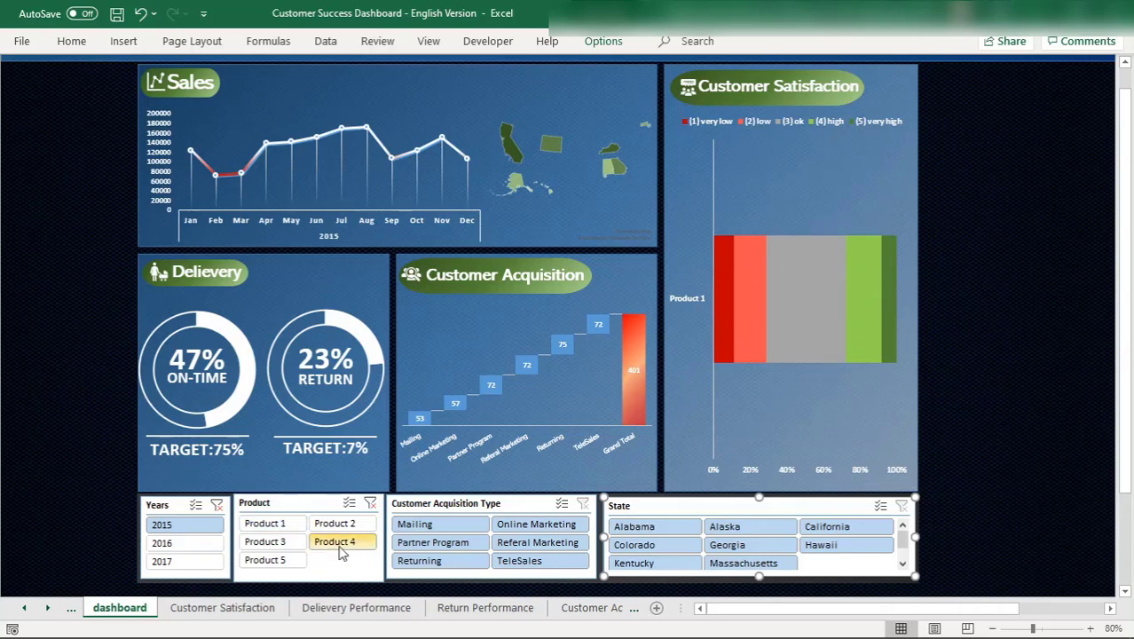
pyautogui.click(371, 503)
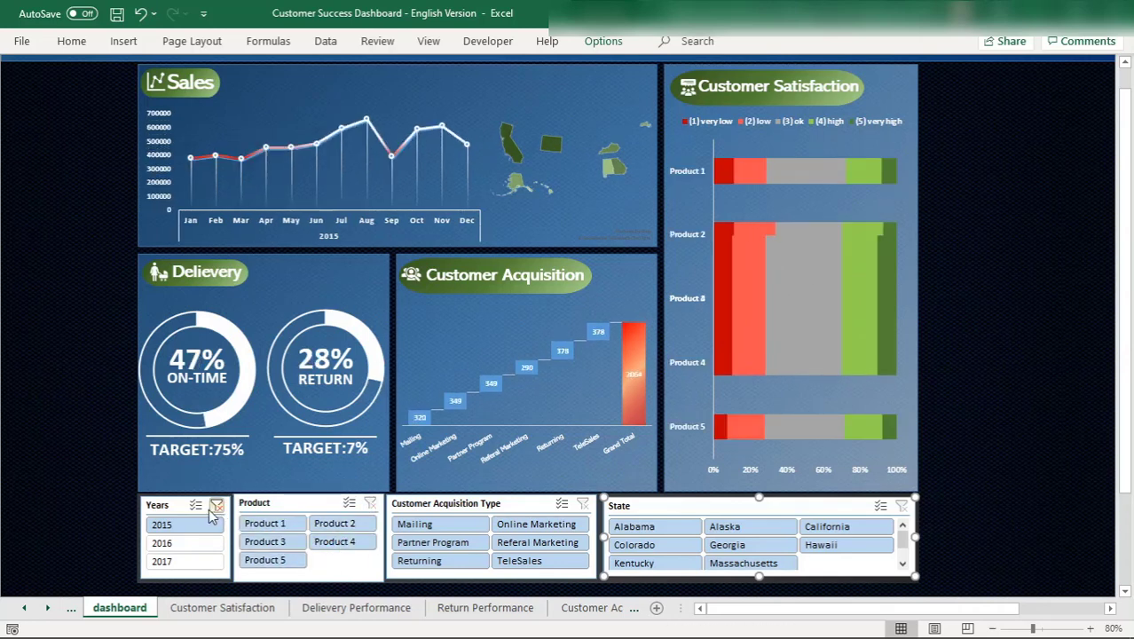
pyautogui.click(217, 504)
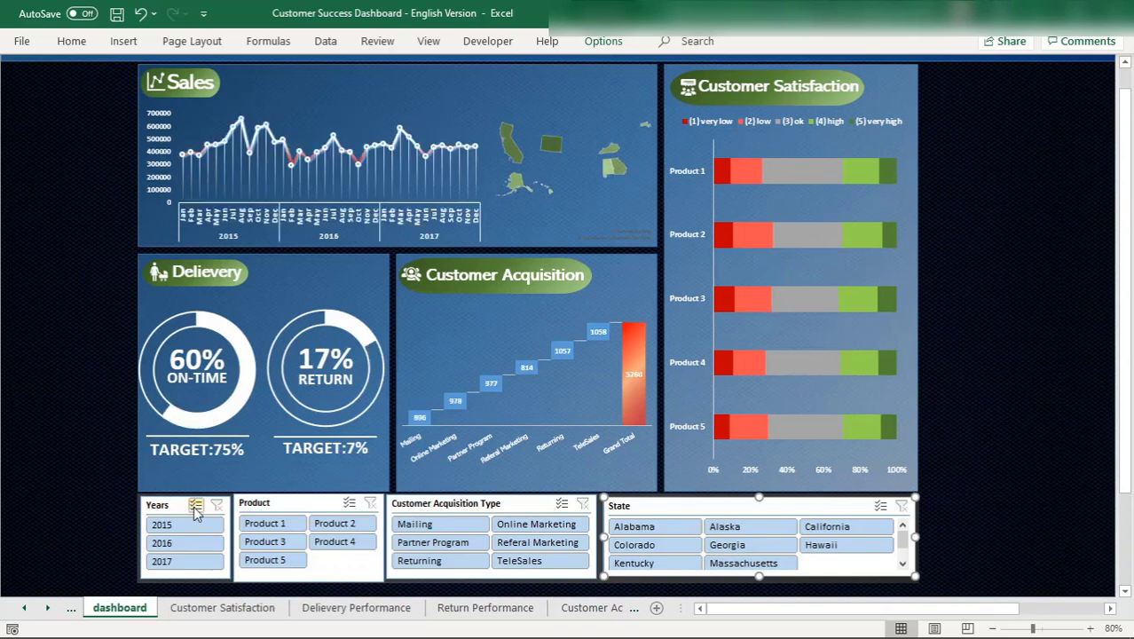
# Filter to 2015, exclude Product 1 and Product 2 using multi-select in the Product slicer, then clear both filters.
pyautogui.click(168, 526)
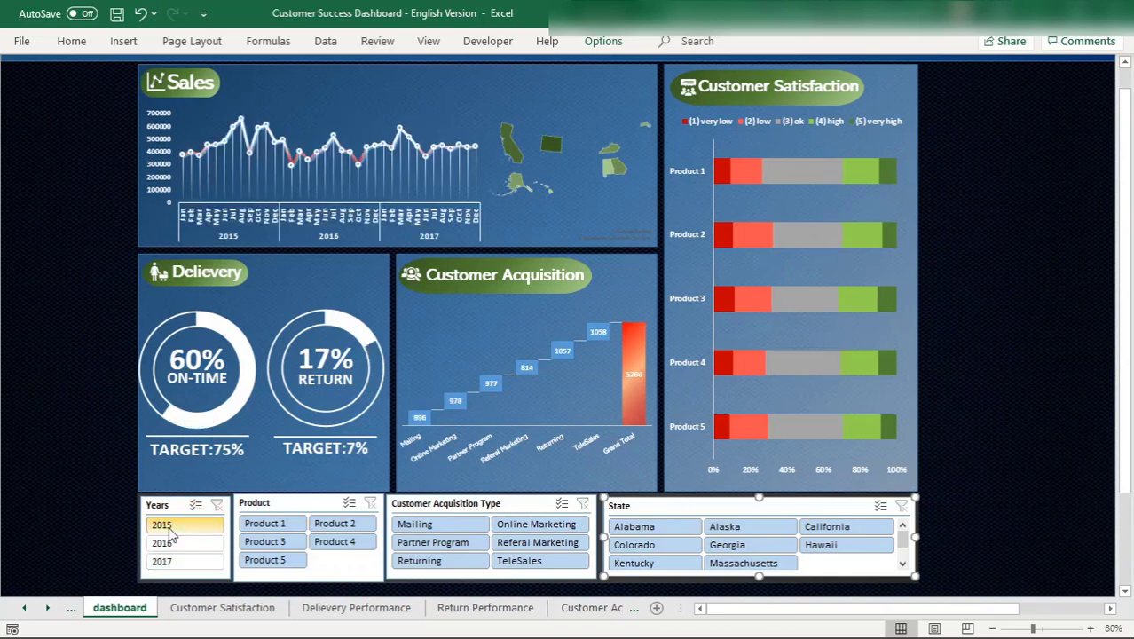
pyautogui.click(351, 504)
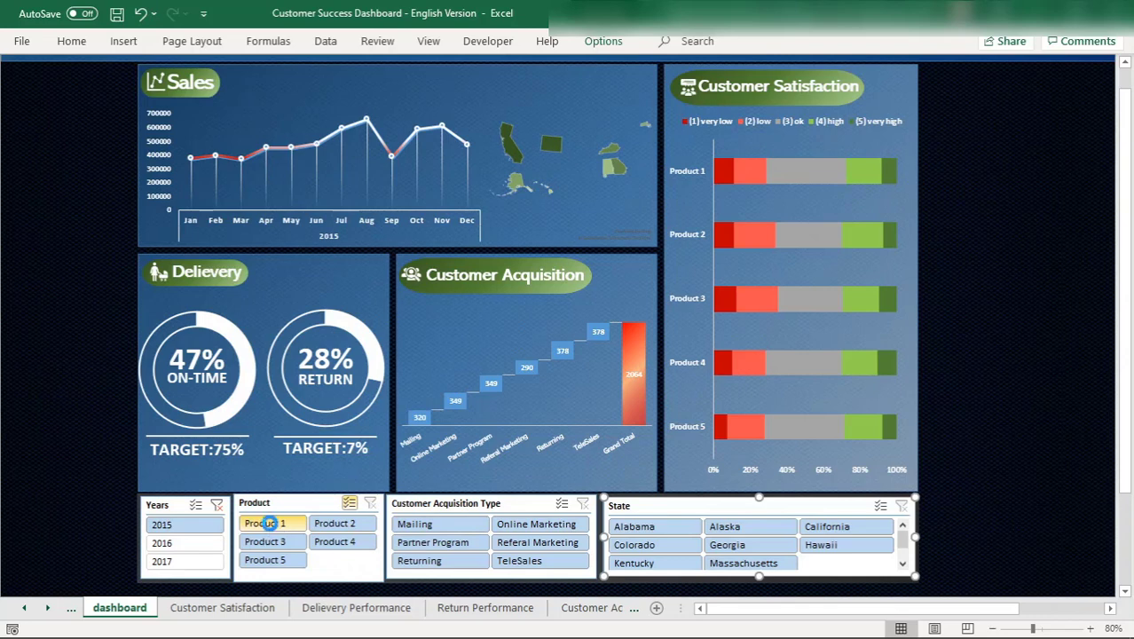
pyautogui.click(269, 523)
pyautogui.click(336, 525)
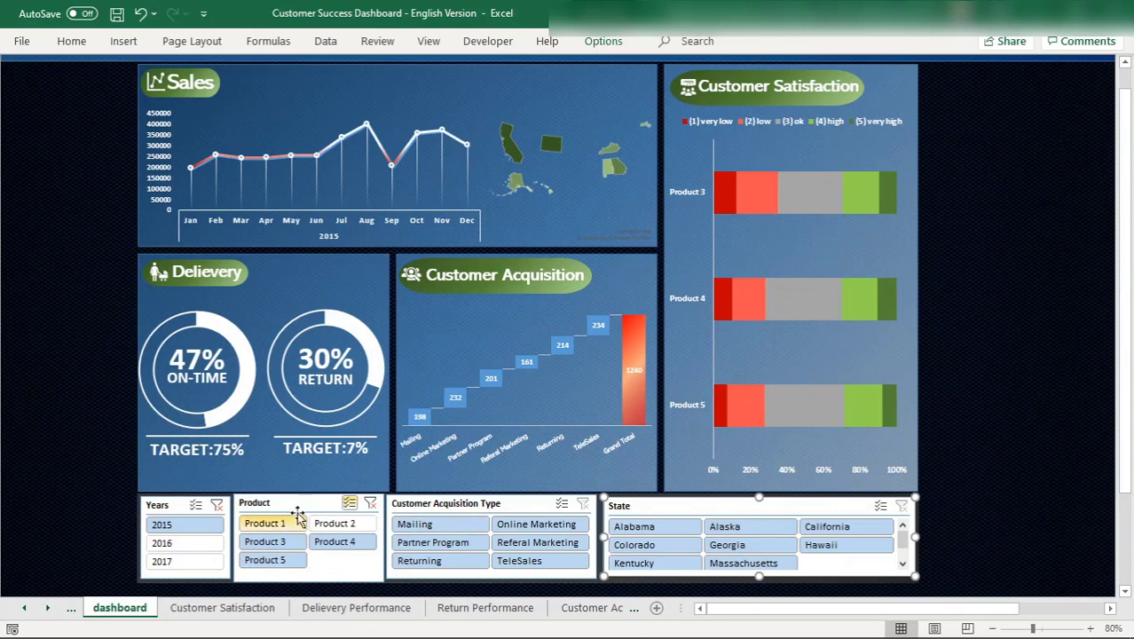
pyautogui.click(369, 504)
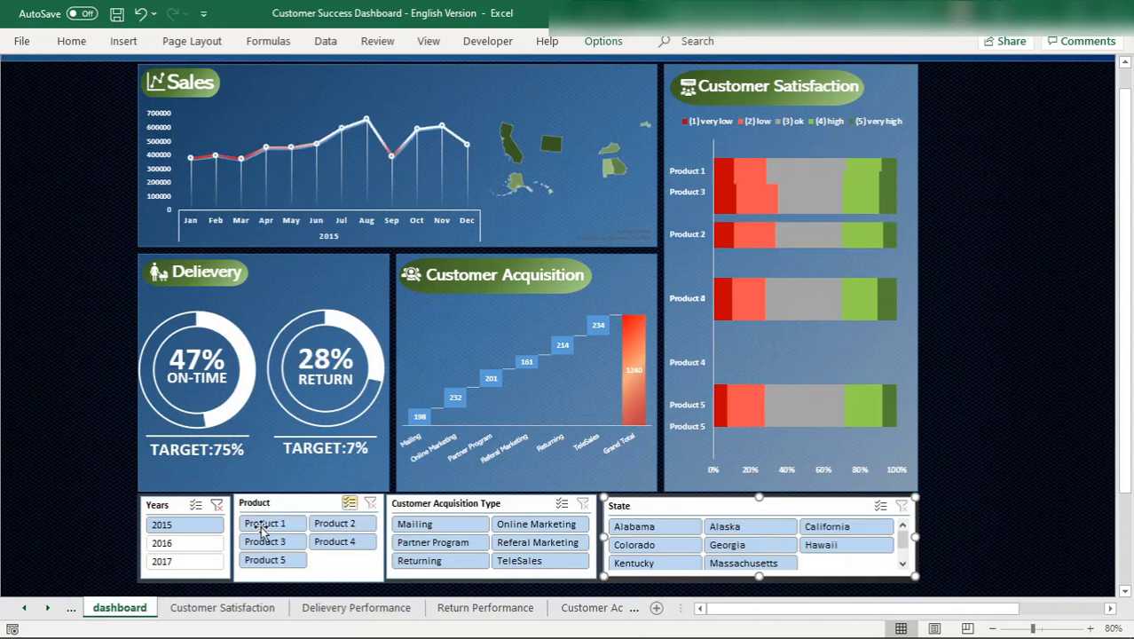
pyautogui.click(218, 508)
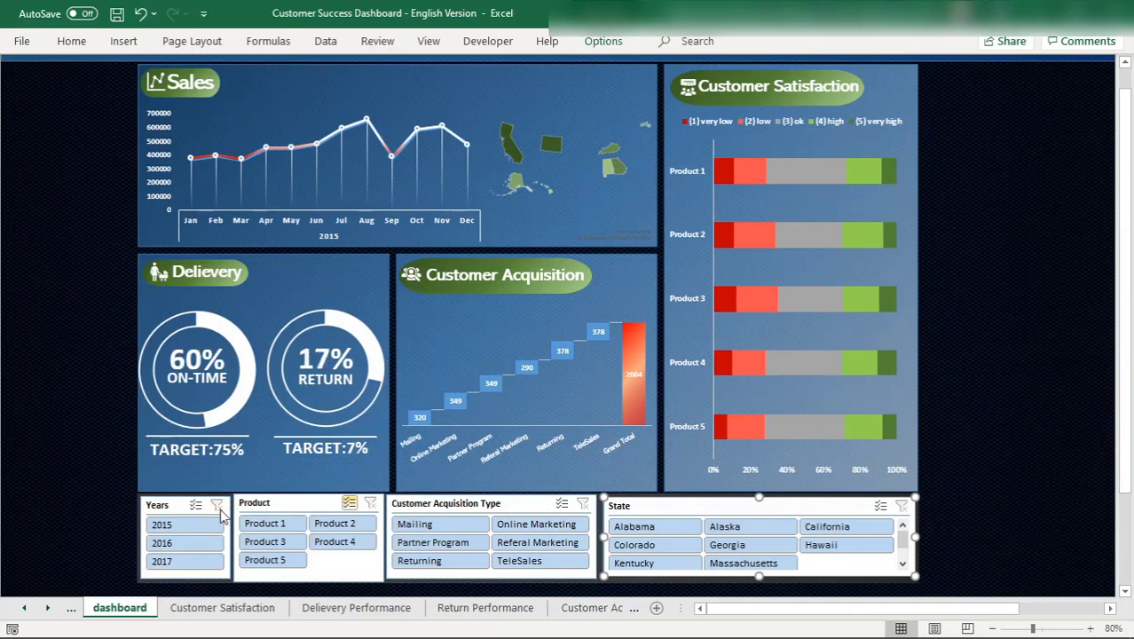
# Exclude Product 1, filter the acquisition type to Mailing, and filter the state to Alabama, then Alaska.
pyautogui.click(273, 522)
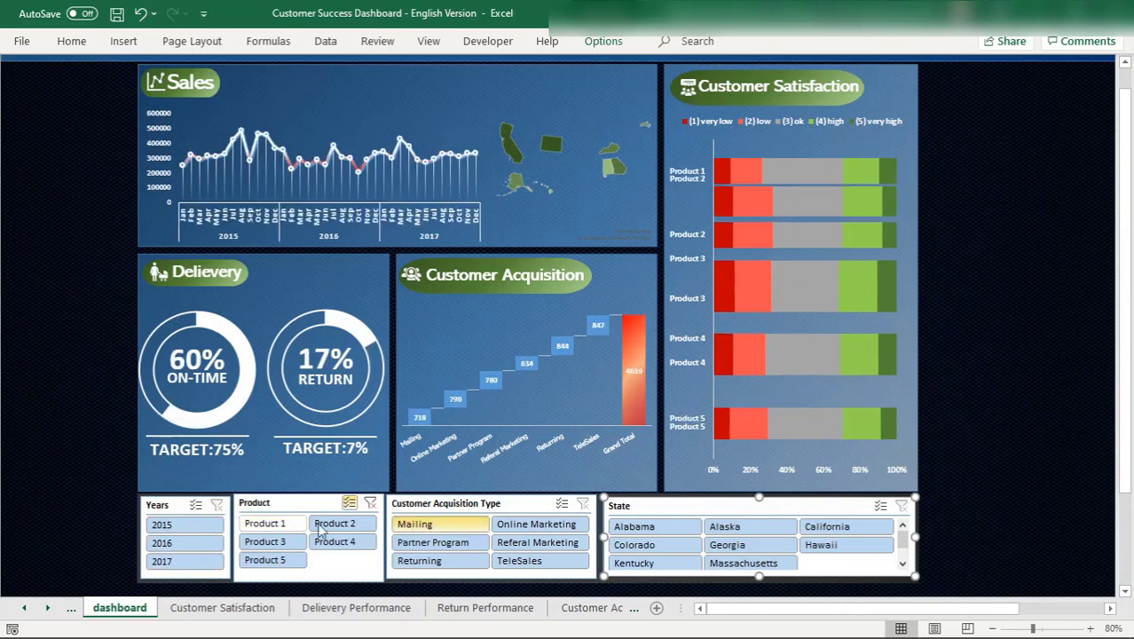
pyautogui.click(431, 525)
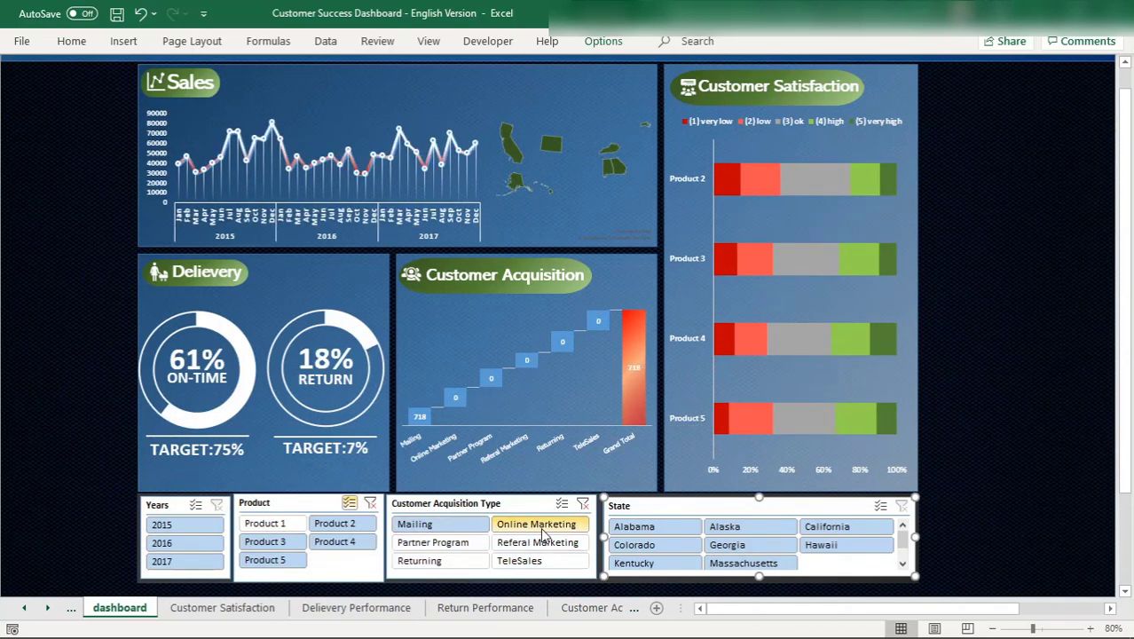
pyautogui.click(634, 528)
pyautogui.click(765, 529)
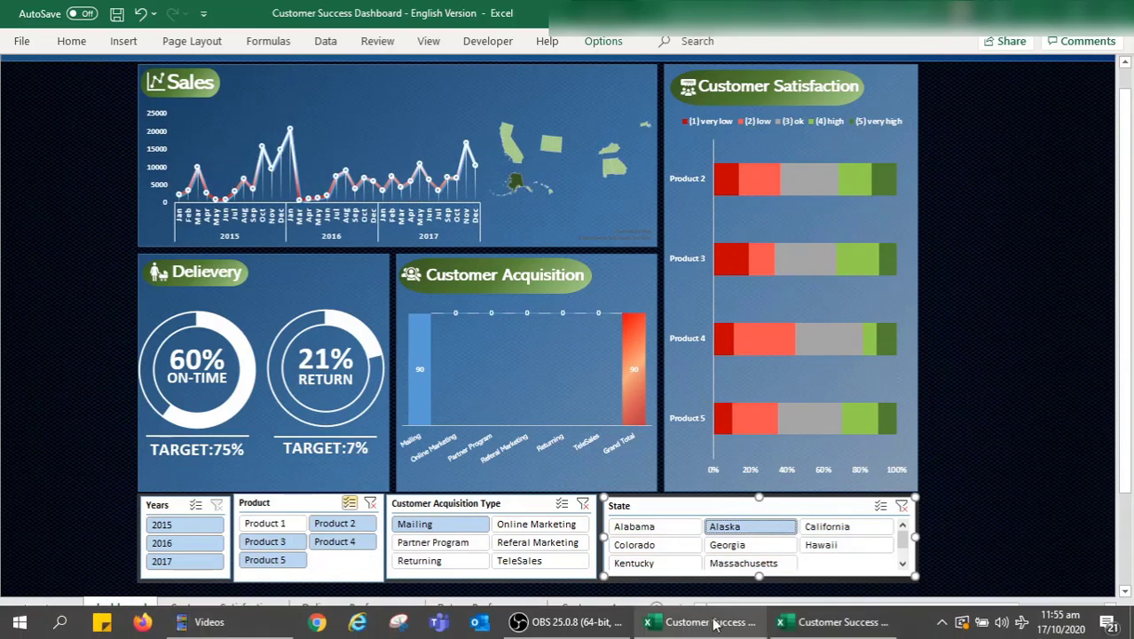
# Switch to the other Customer Success Dashboard workbook and try its slicers with 2015 and Product 2, then return to the English Version.
pyautogui.moveTo(832, 627)
pyautogui.click(847, 579)
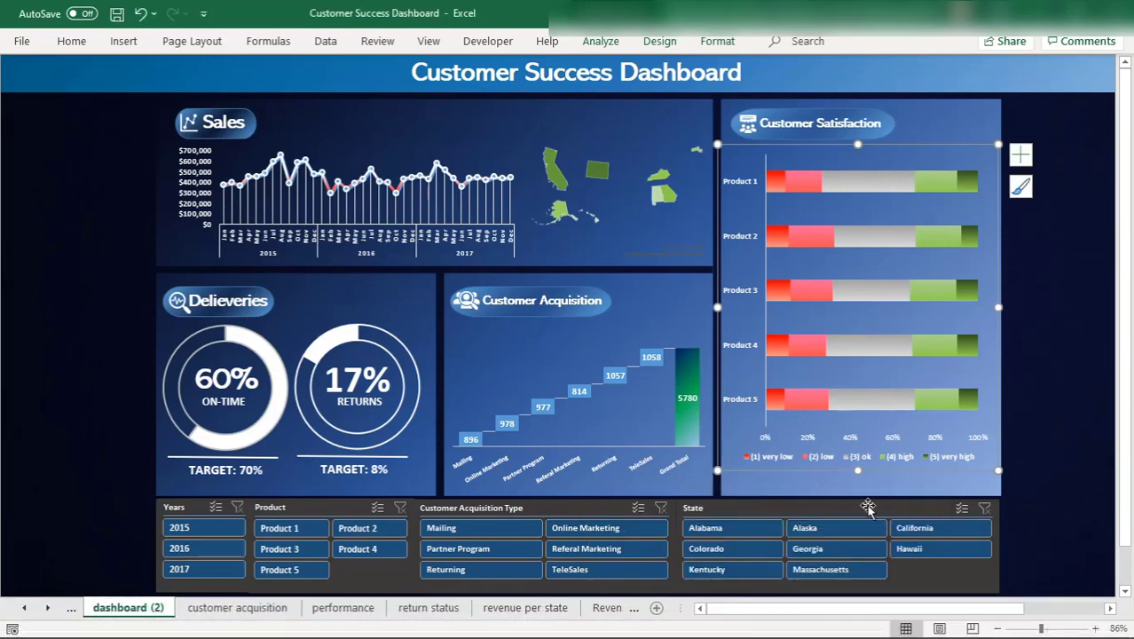
pyautogui.click(217, 530)
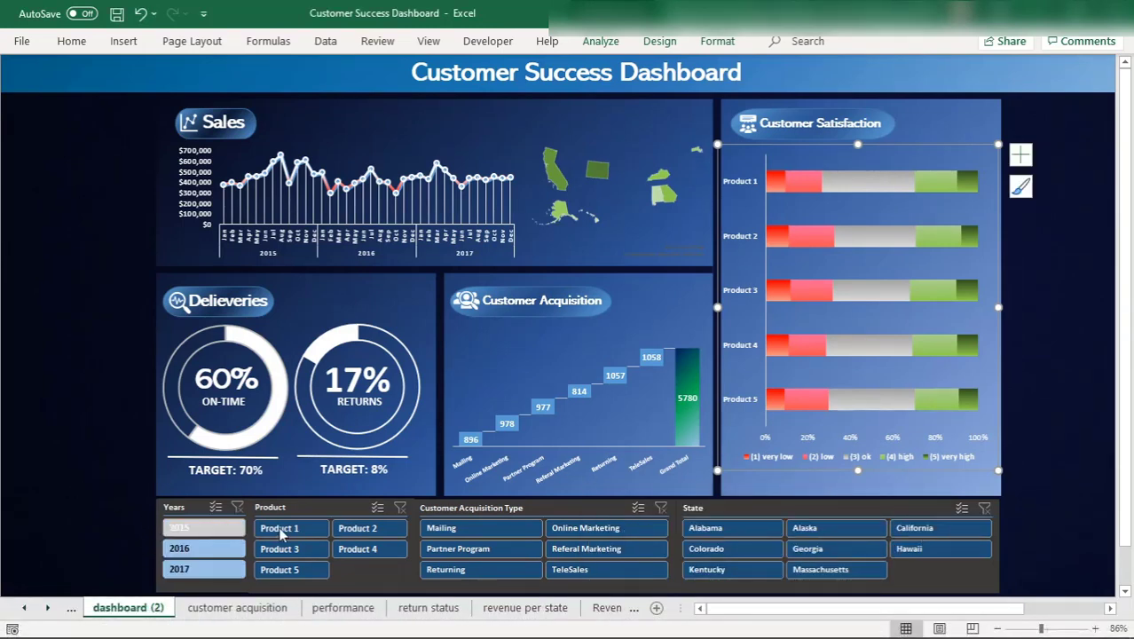
pyautogui.click(213, 529)
pyautogui.click(380, 529)
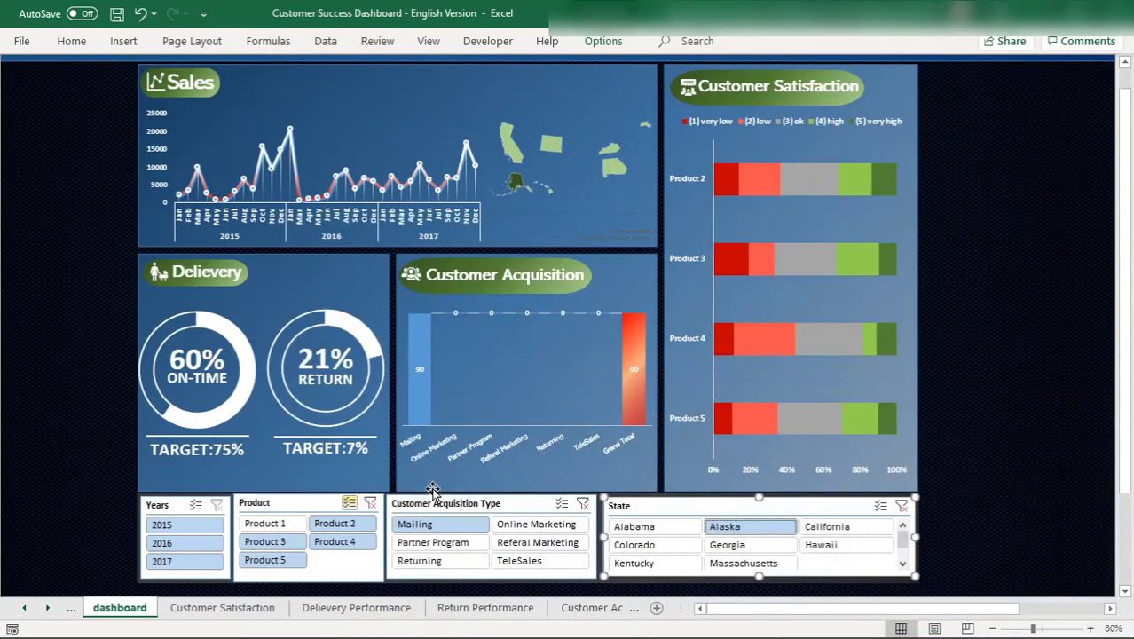
# Clear the filters on the Product, Customer Acquisition Type and State slicers.
pyautogui.click(370, 503)
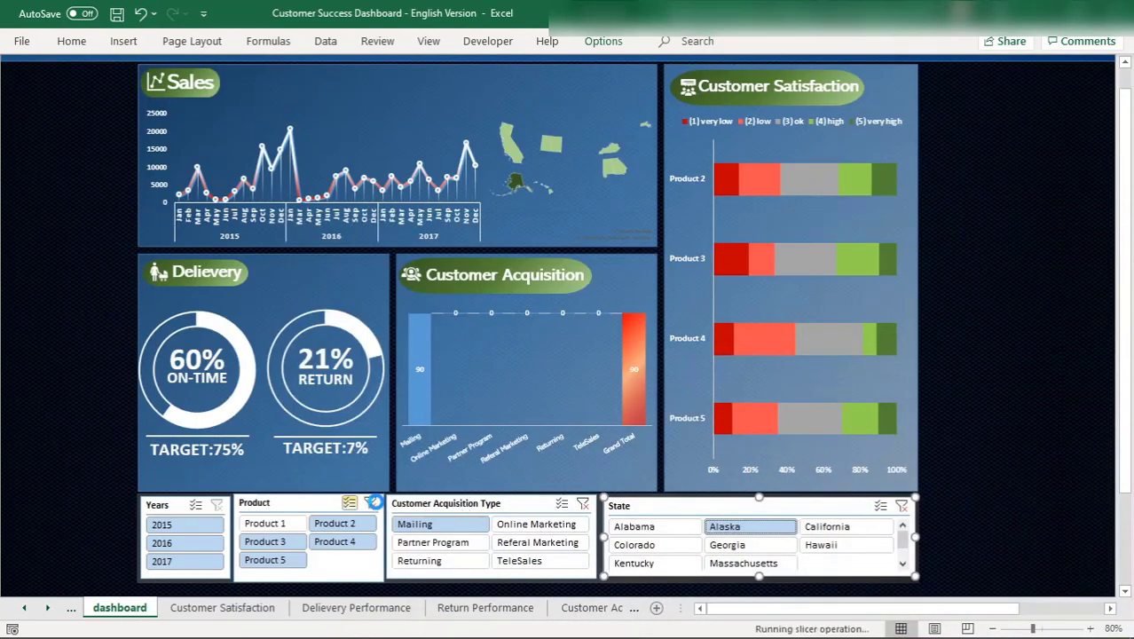
pyautogui.click(583, 503)
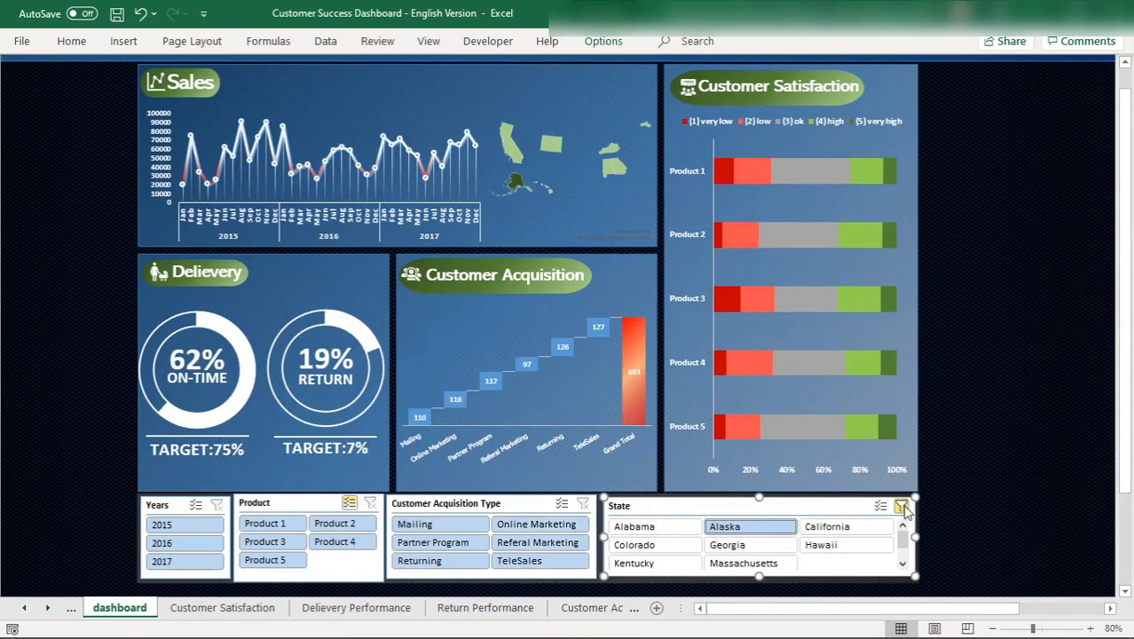
pyautogui.click(901, 505)
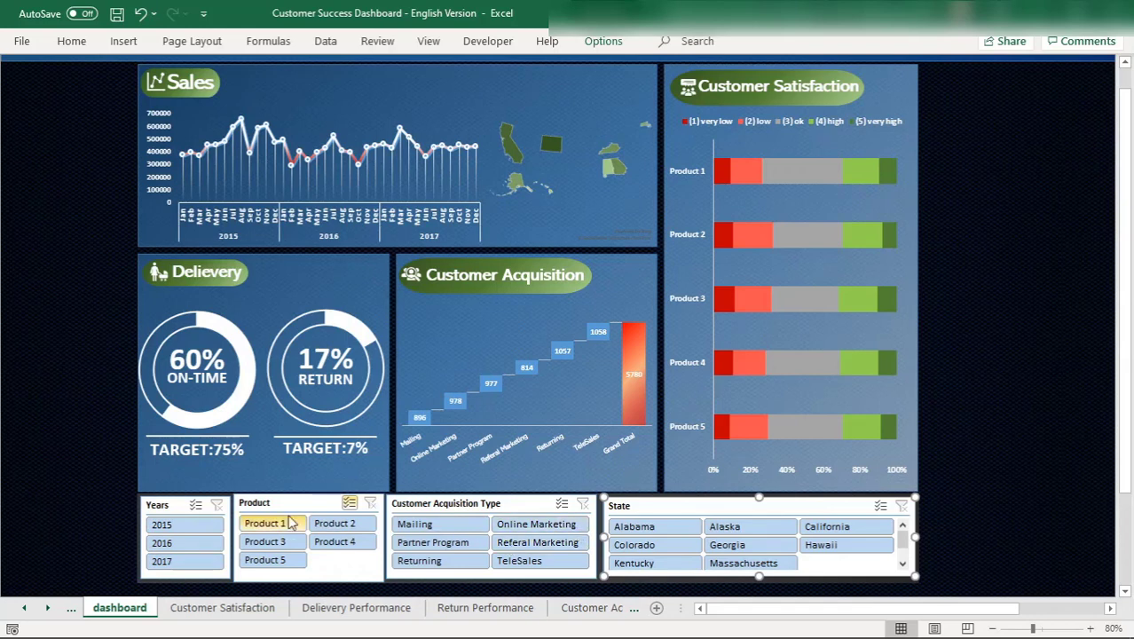
# Filter the dashboard to 2015 and lengthen the State slicer slightly so all three button rows fit without scrolling.
pyautogui.click(184, 527)
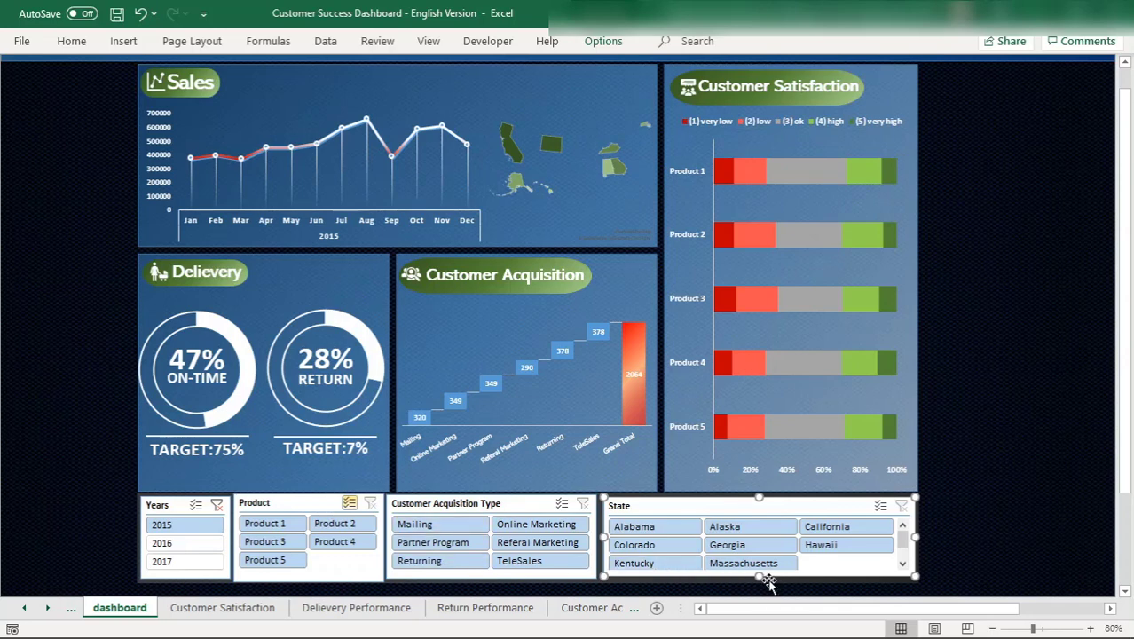
pyautogui.moveTo(761, 576); pyautogui.dragTo(761, 581)
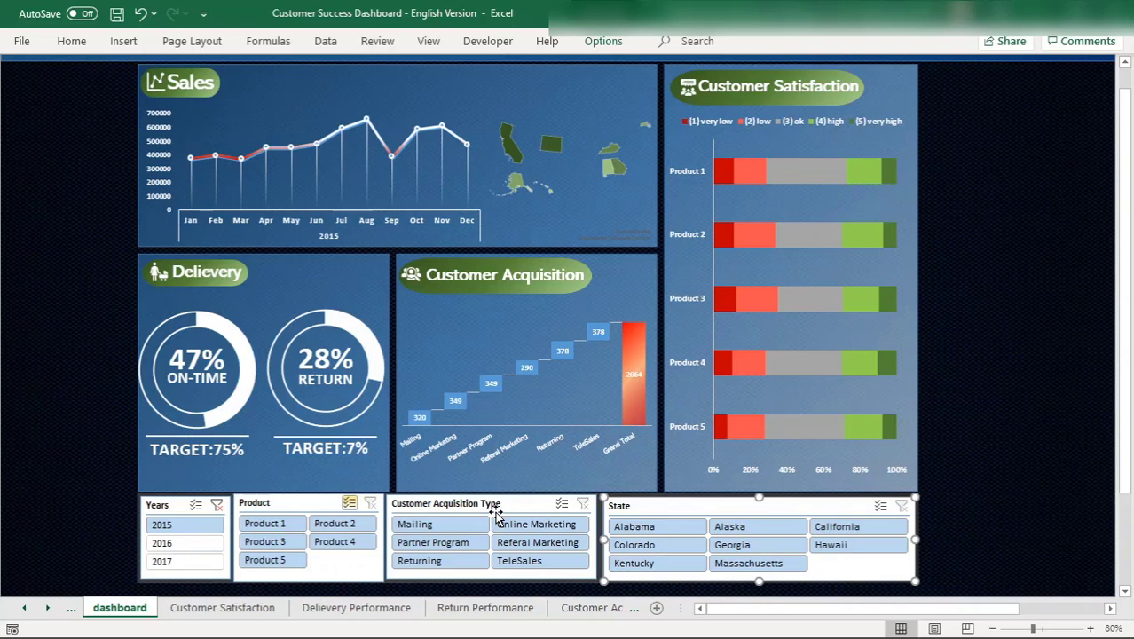
# Clear the Years filter and turn off multi-select in the Product slicer.
pyautogui.click(1125, 76)
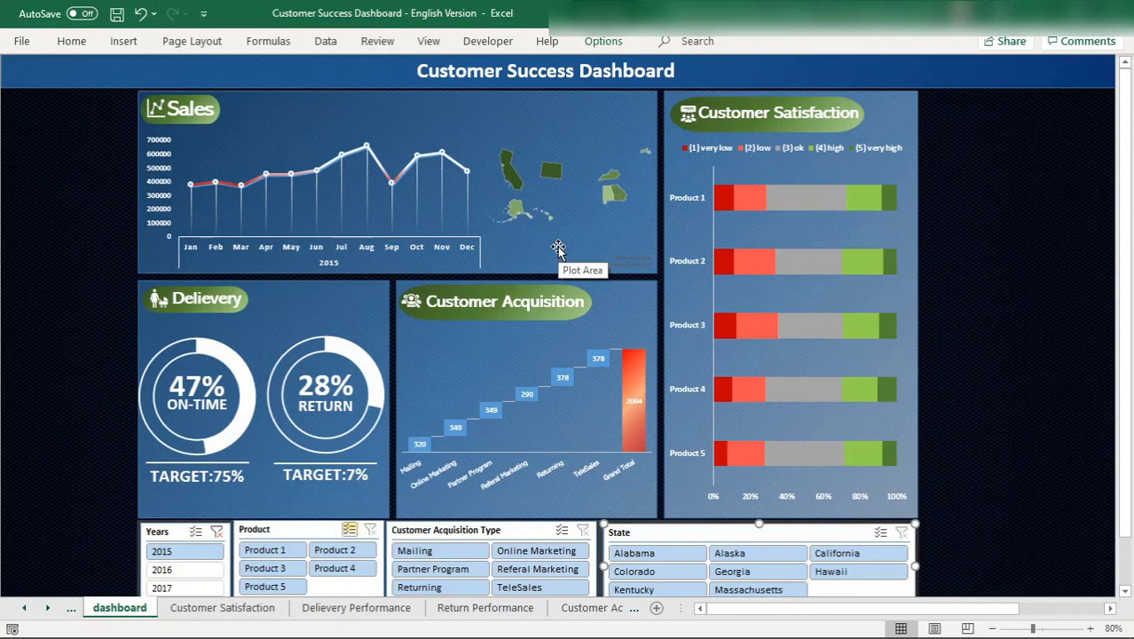
pyautogui.click(217, 531)
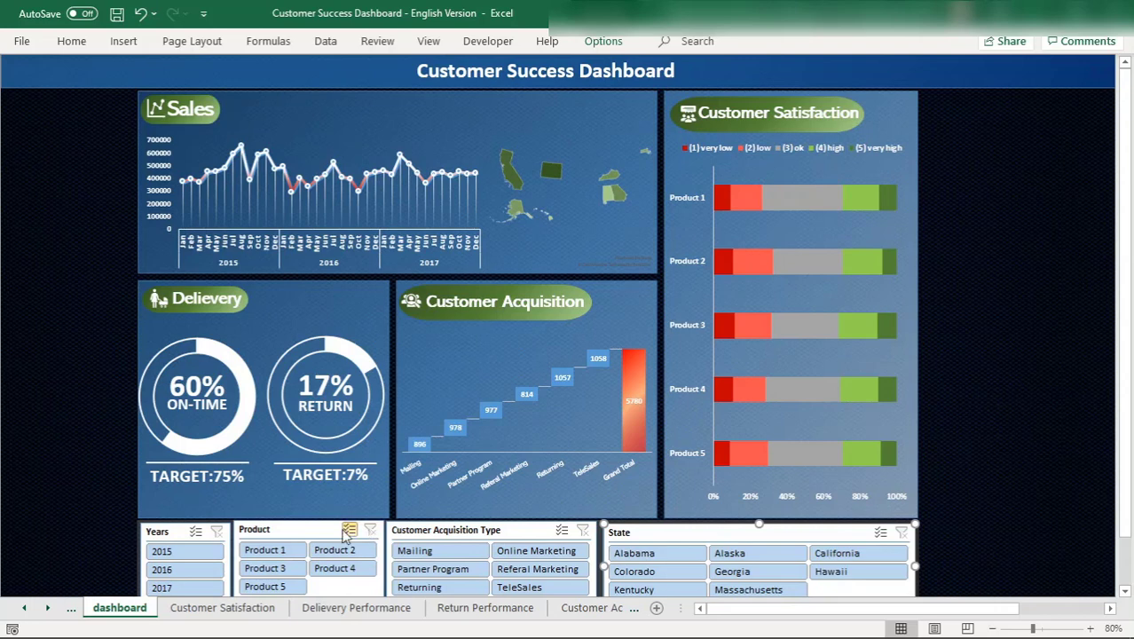
pyautogui.moveTo(641, 372)
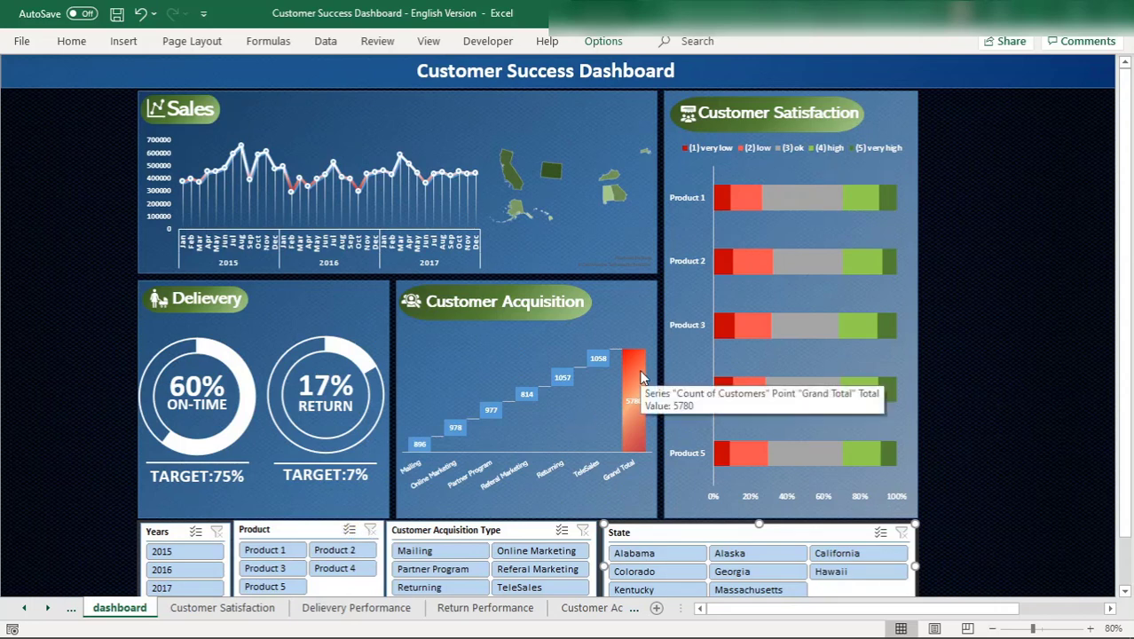